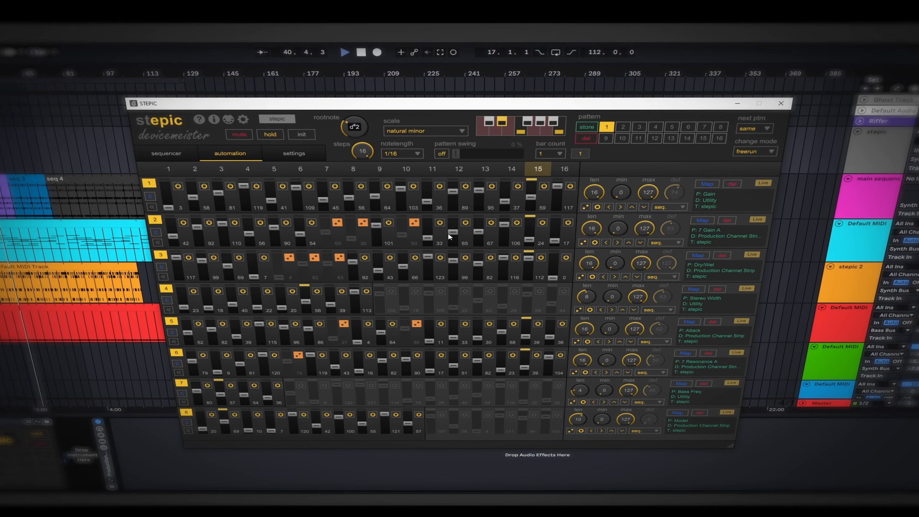
- Adjust individual automation step values in STEPIC's second, third and fourth lanes and set the fourth lane's length to 16 steps
mouse_move(454, 261)
left_mouse_down()
mouse_move(454, 272)
mouse_move(483, 260)
left_mouse_up()
left_click_drag(505, 222, 506, 226)
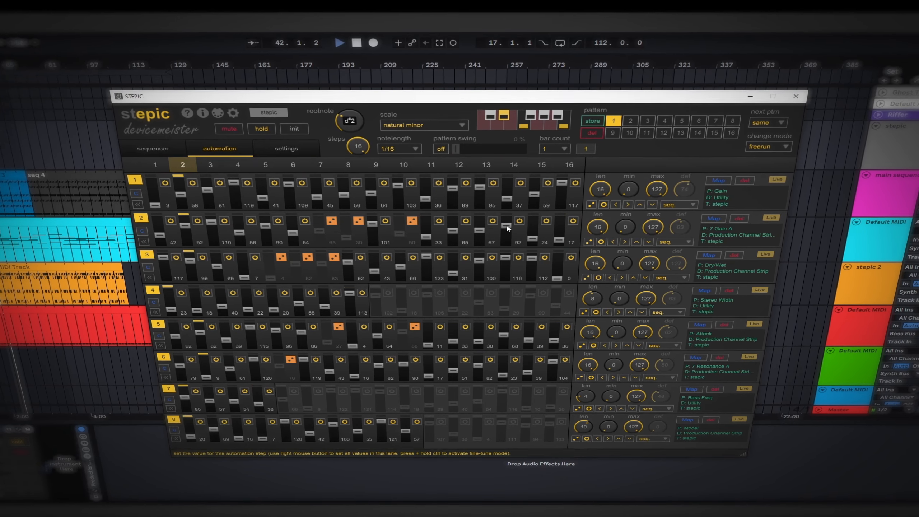
left_click_drag(590, 300, 632, 251)
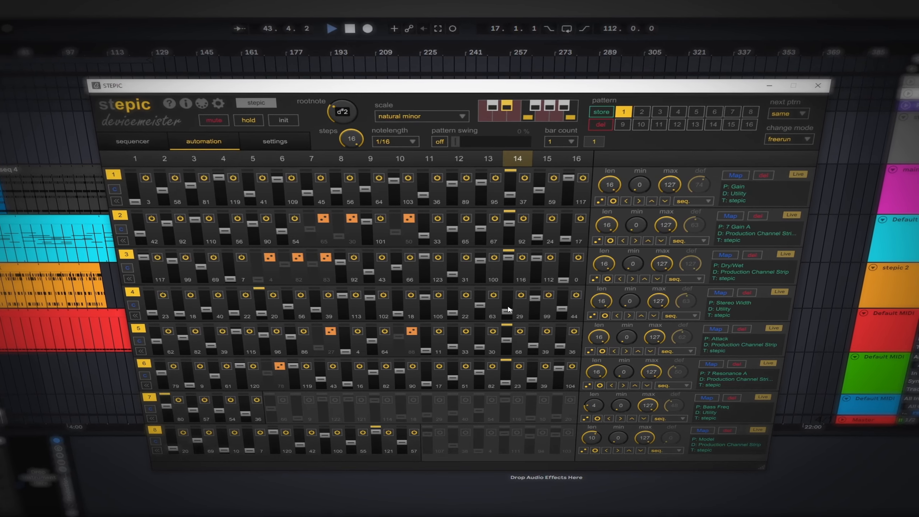
left_click_drag(507, 310, 513, 299)
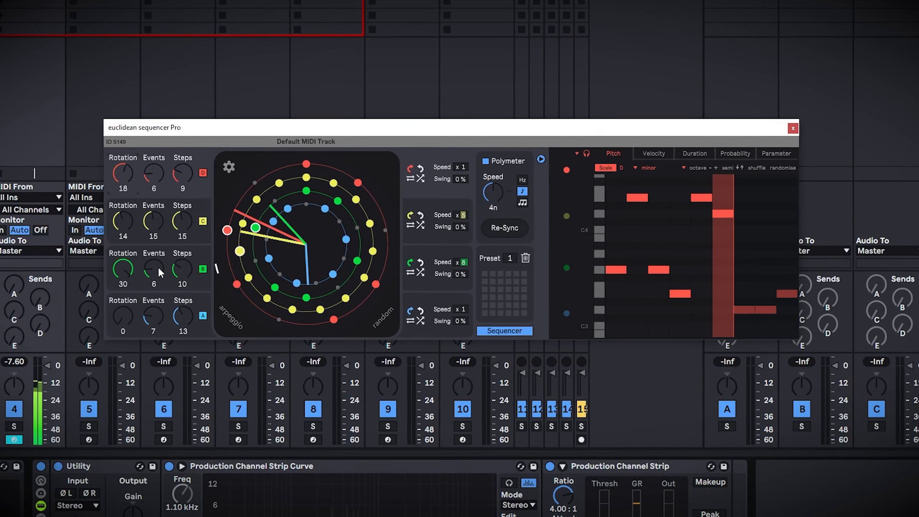
- Adjust the Events setting of sequence B in the euclidean sequencer
left_click_drag(152, 268, 171, 253)
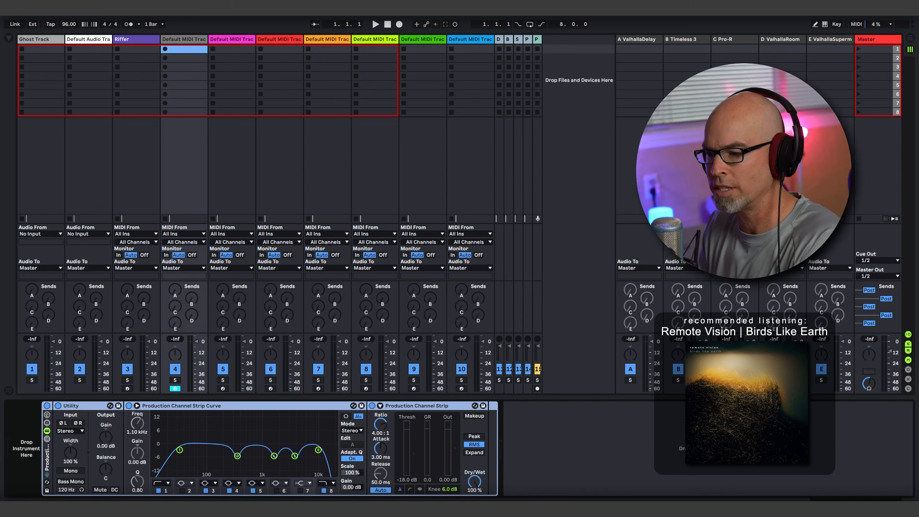
- Load Serum_x64 onto the selected MIDI track, then reposition and enlarge its plug-in window
left_click(9, 39)
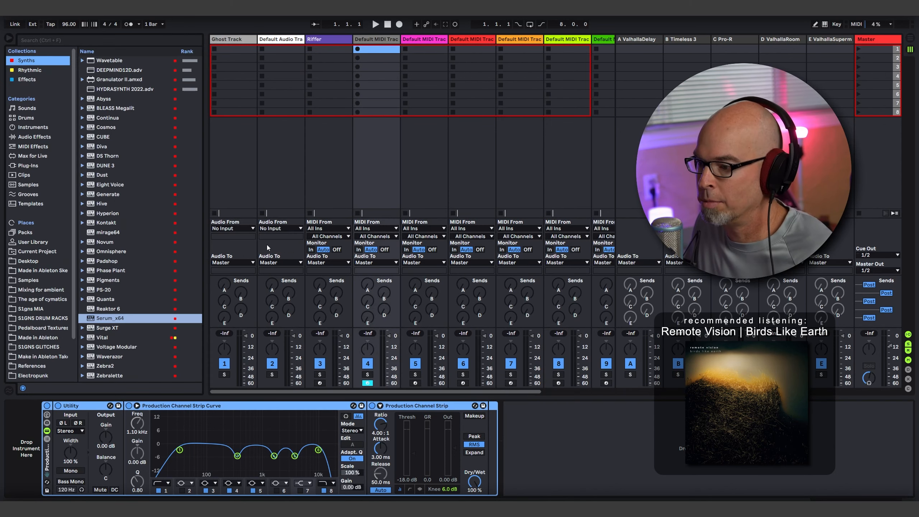
left_click_drag(89, 318, 378, 124)
left_click(8, 38)
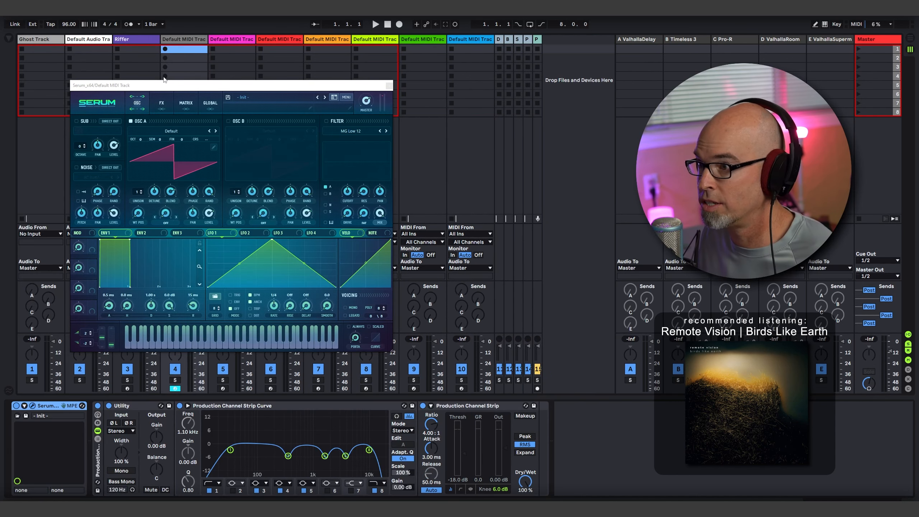
left_click_drag(216, 85, 239, 59)
left_click_drag(418, 326, 578, 459)
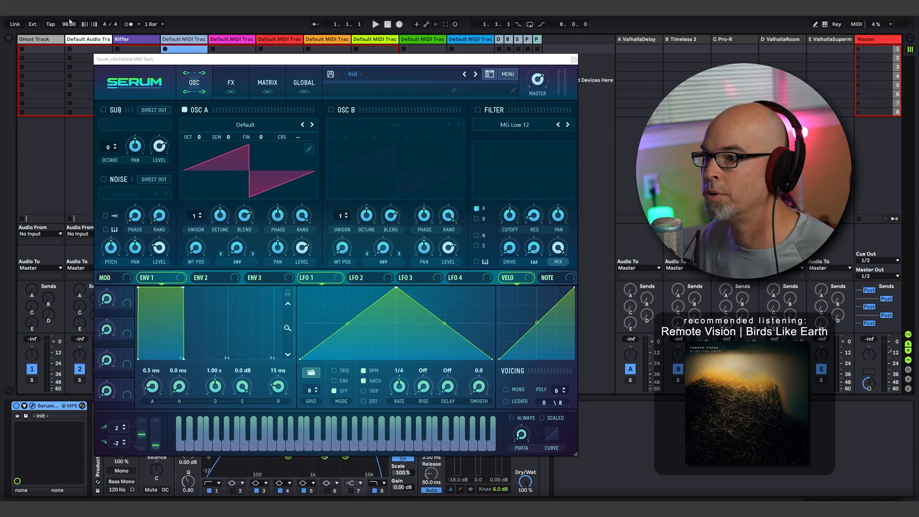
- Set the project tempo to 70 BPM
left_click_drag(70, 21, 70, 41)
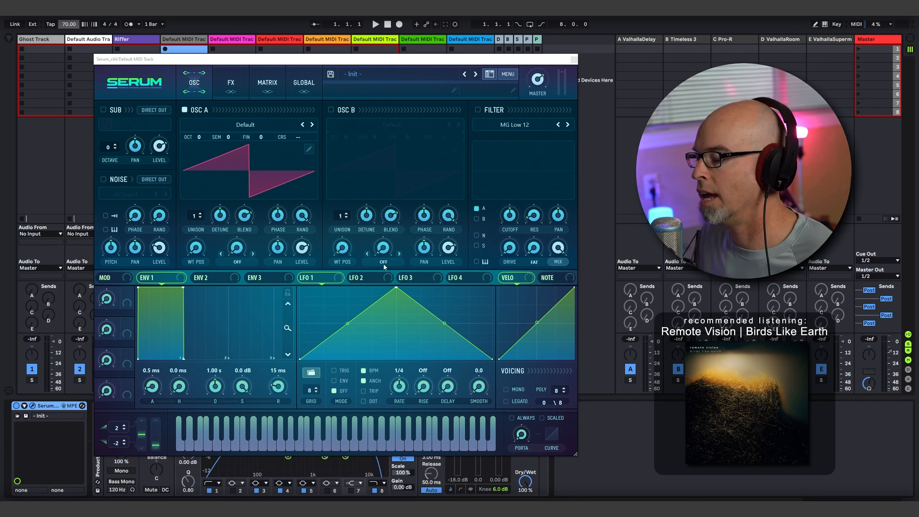
- Load the spectral wavetable Monster 7 [SL] into OSC A and try its level and wavetable position
left_click_drag(301, 248, 319, 389)
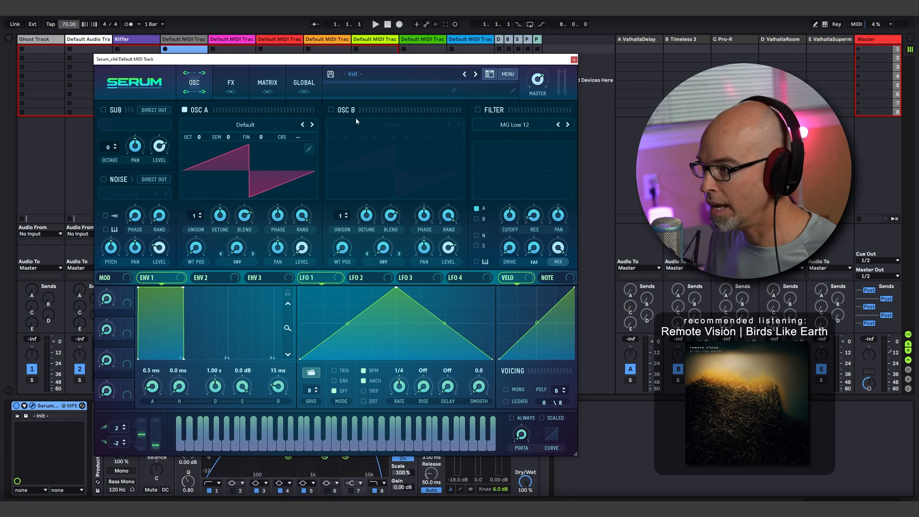
left_click(228, 128)
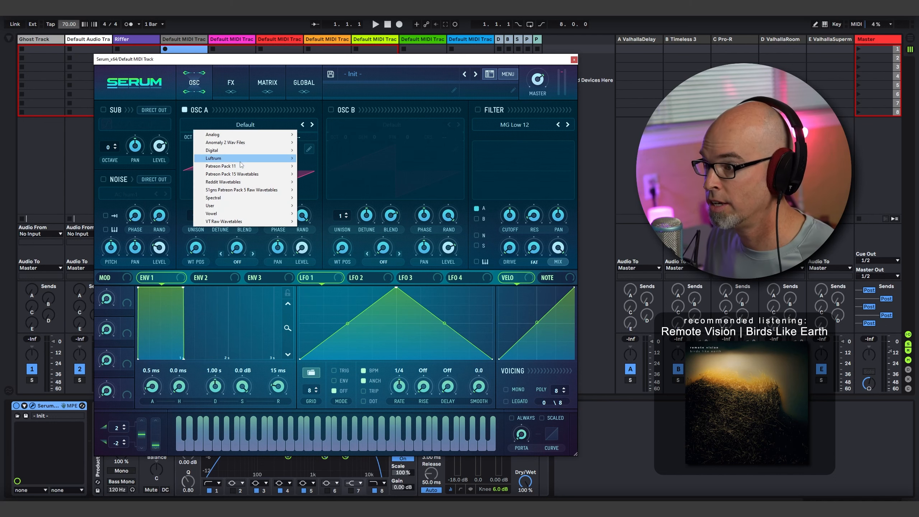
mouse_move(227, 199)
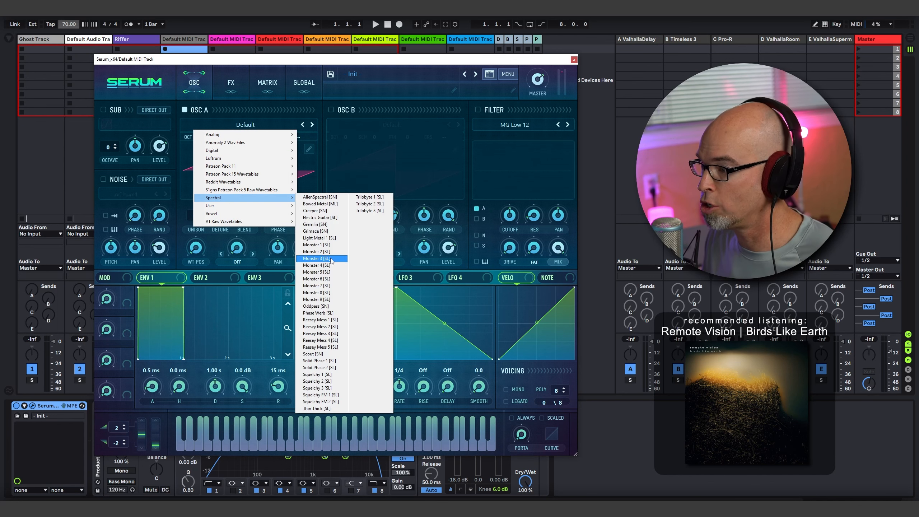
left_click(323, 259)
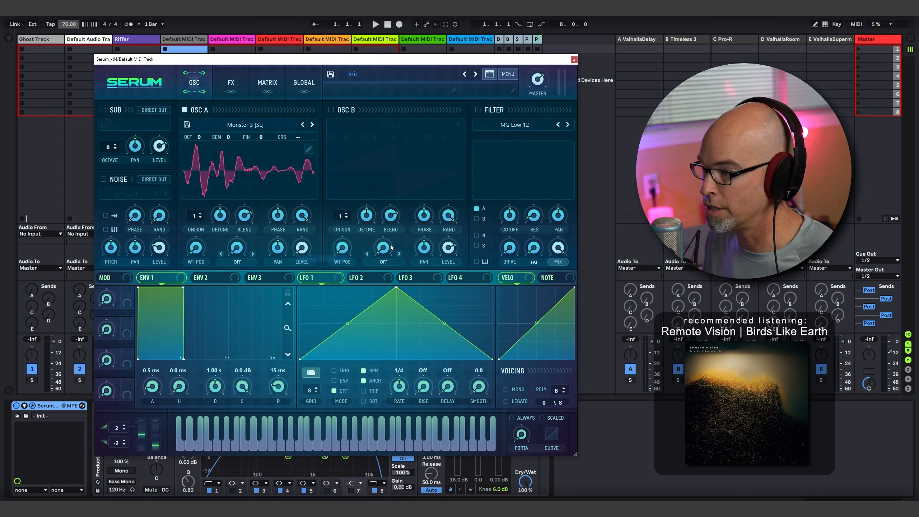
left_click(312, 125)
left_click(311, 125)
left_click(312, 124)
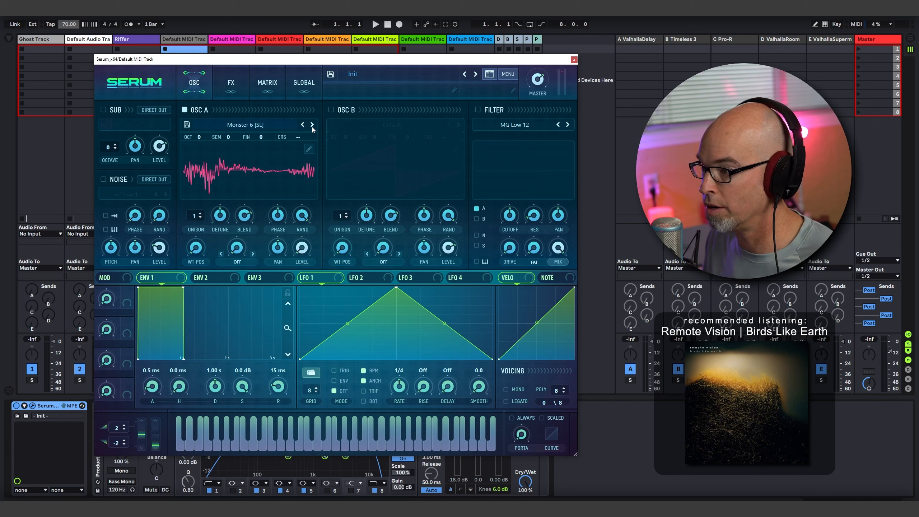
left_click(312, 125)
left_click_drag(197, 248, 213, 212)
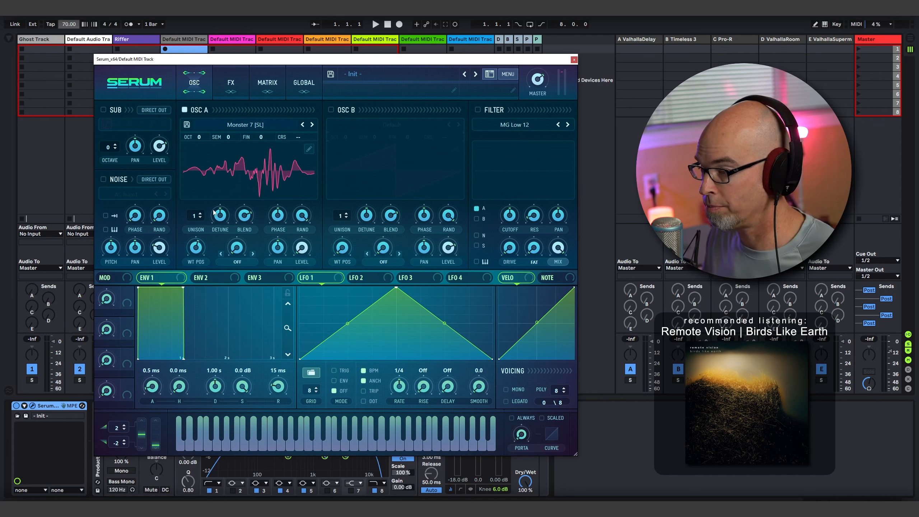
- Enable OSC B with its default wavetable and set its warp mode to FM (from A)
left_click(331, 109)
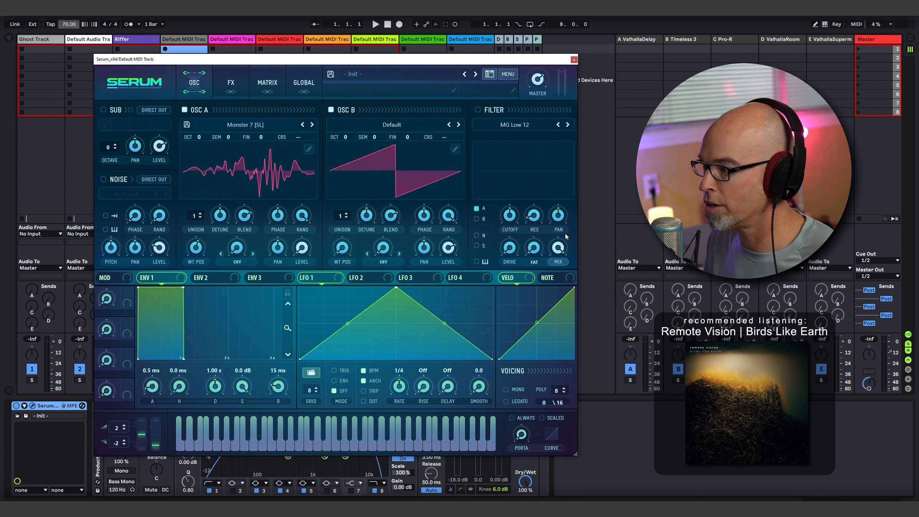
left_click(386, 261)
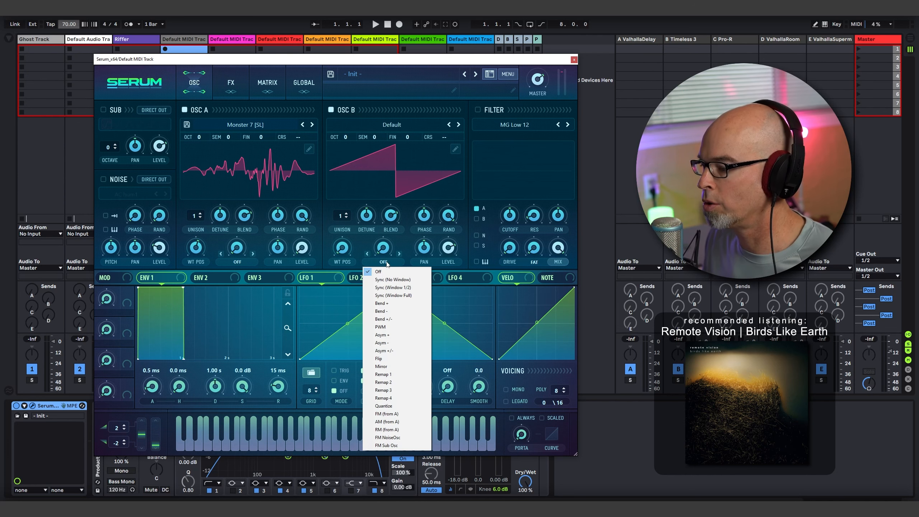
left_click(405, 417)
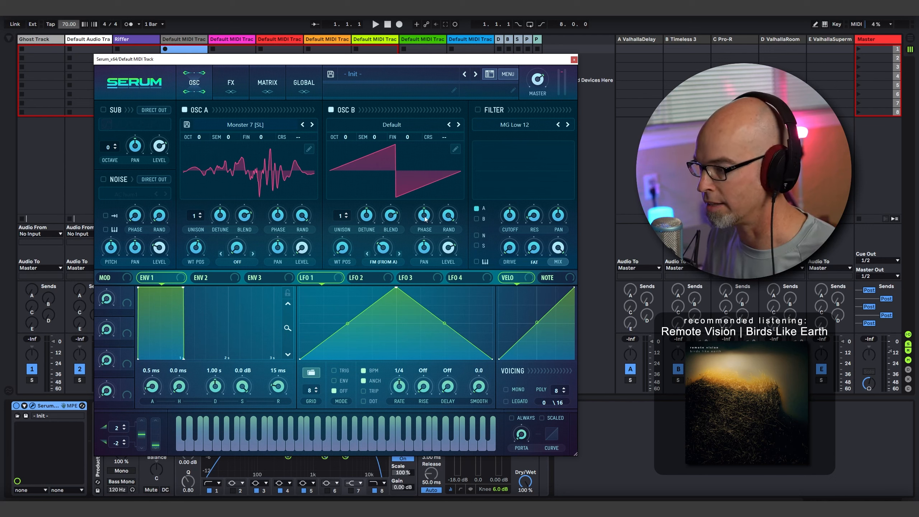
- Play notes while trying OSC B's wavetable position and different amounts of FM from OSC A
left_click_drag(343, 249, 352, 208)
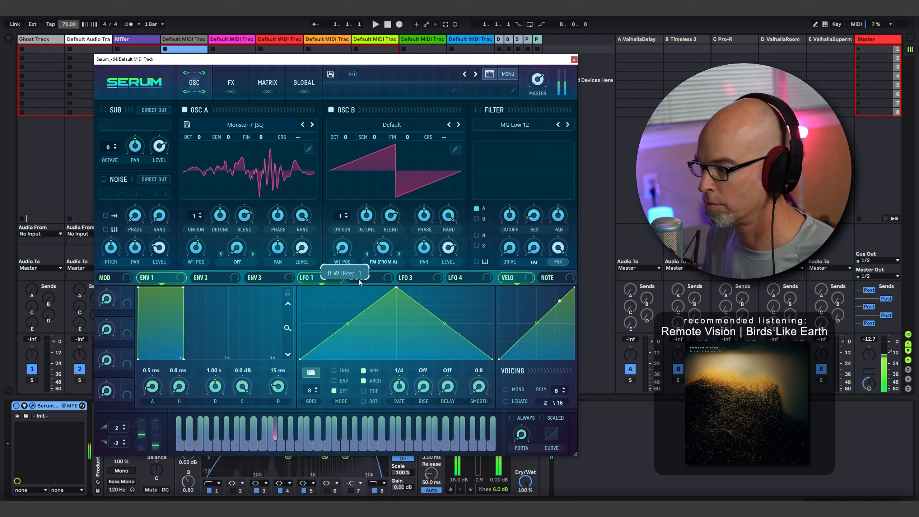
mouse_move(384, 251)
left_mouse_down()
mouse_move(387, 232)
mouse_move(385, 241)
left_mouse_up()
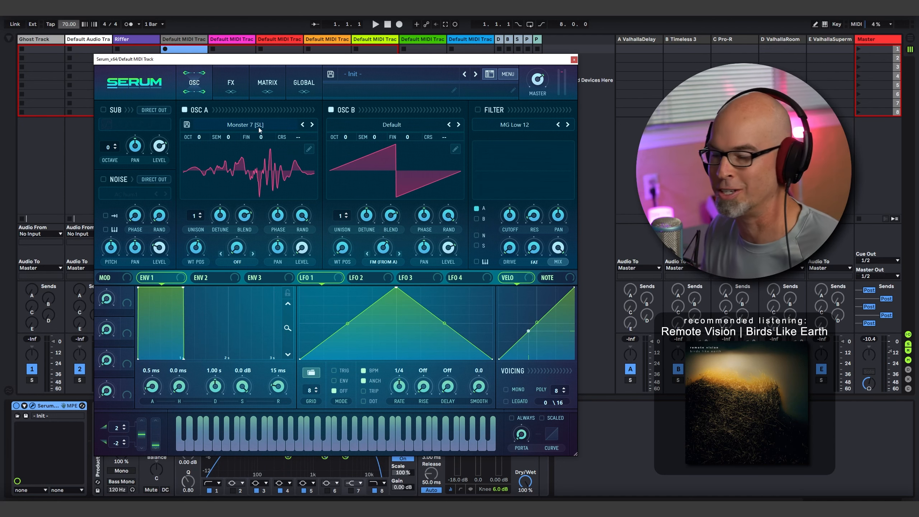
mouse_move(387, 245)
left_mouse_down()
mouse_move(386, 254)
mouse_move(397, 233)
left_mouse_up()
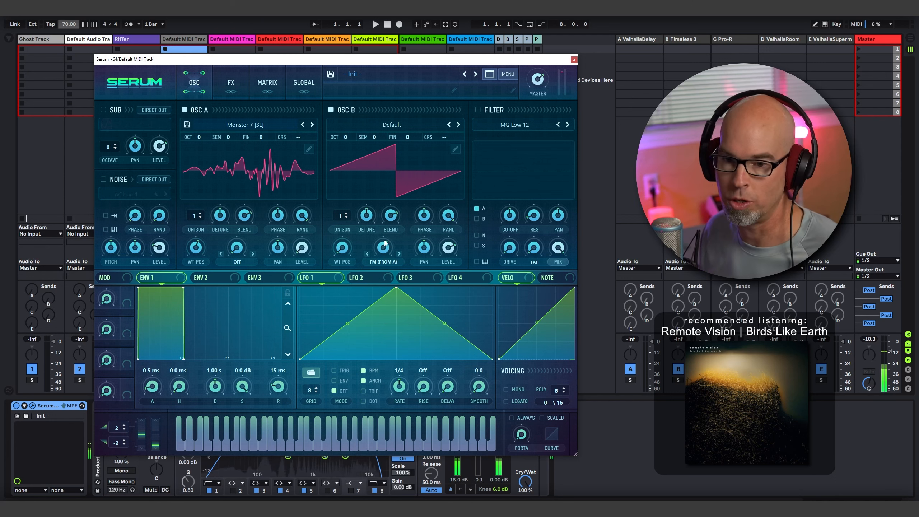
- Shape Envelope 1 with a 5.63 s attack, 5.11 s decay, -10.6 dB sustain, 10.1 s release and a gentler attack curve
left_click_drag(161, 389, 166, 352)
left_click_drag(234, 331, 237, 358)
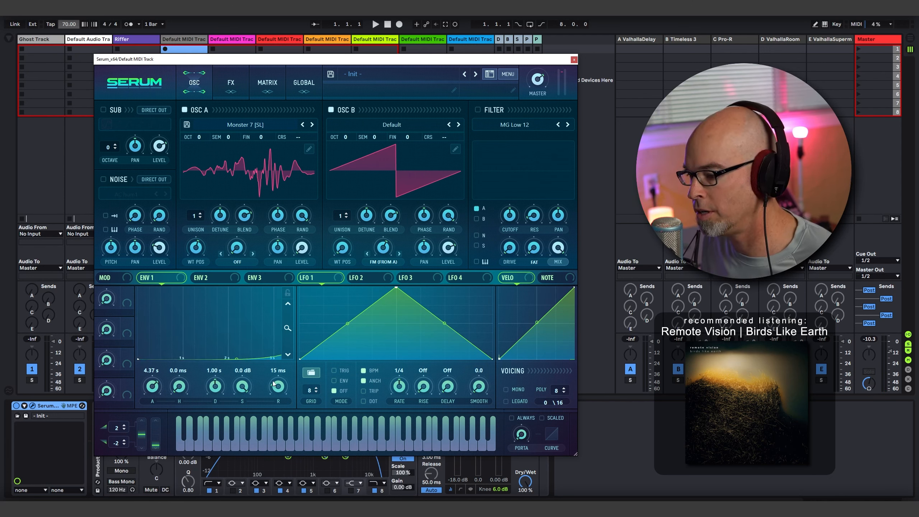
left_click_drag(156, 385, 157, 391)
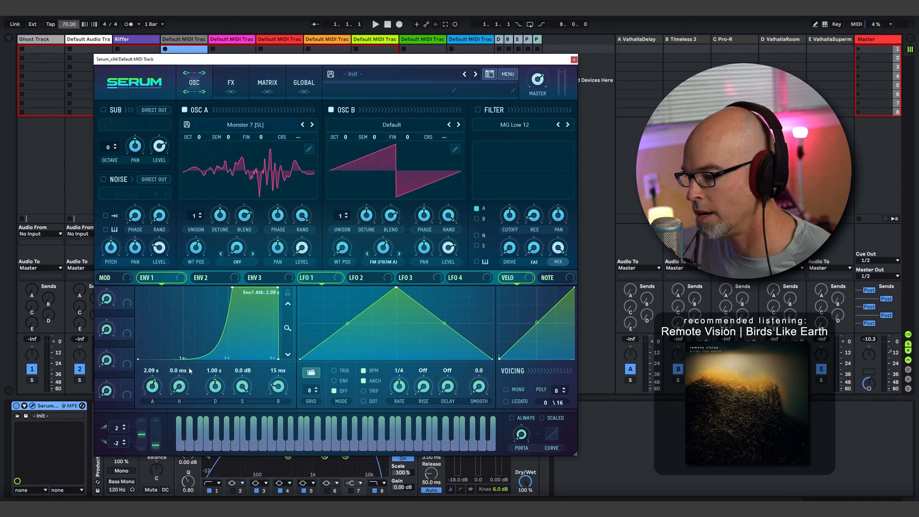
left_click_drag(185, 358, 178, 333)
left_click_drag(279, 388, 280, 362)
left_click_drag(242, 388, 242, 428)
left_click_drag(278, 388, 278, 373)
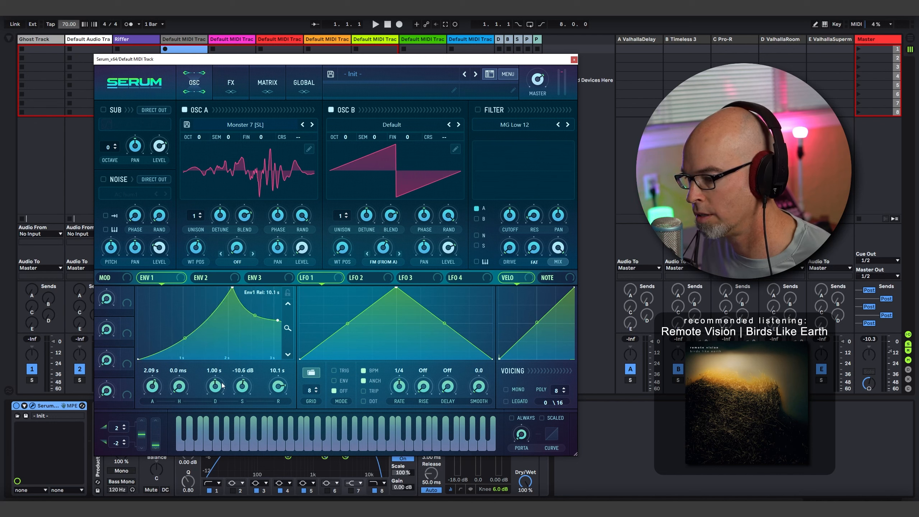
left_click_drag(216, 388, 217, 374)
mouse_move(287, 327)
left_mouse_down()
mouse_move(287, 311)
mouse_move(289, 319)
left_mouse_up()
left_click_drag(152, 385, 186, 341)
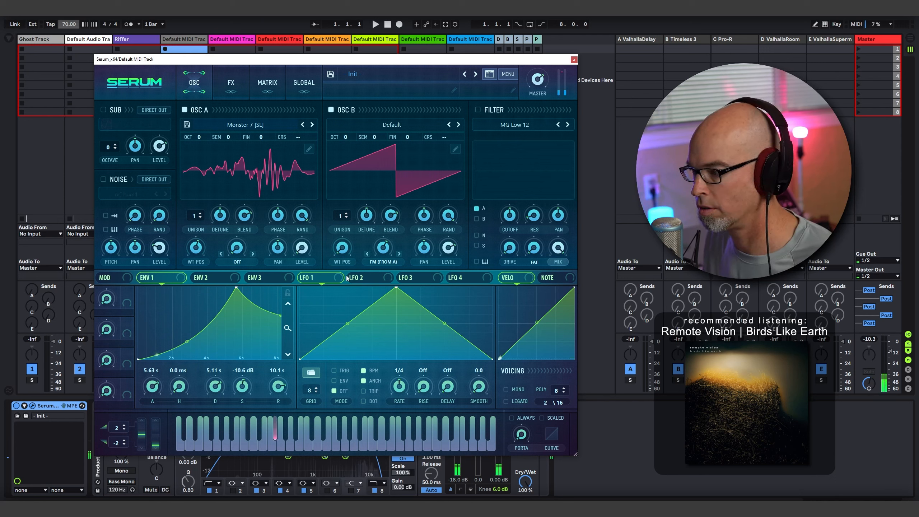
- Adjust OSC B's FM amount, assign Chaos1 as its modulation source and check the Chaos1 rate
left_click_drag(379, 249, 385, 260)
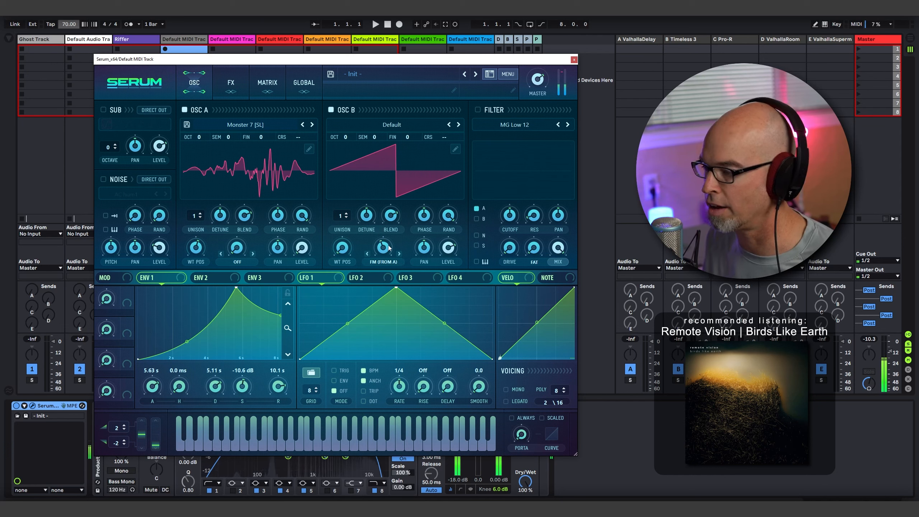
right_click(383, 248)
mouse_move(430, 282)
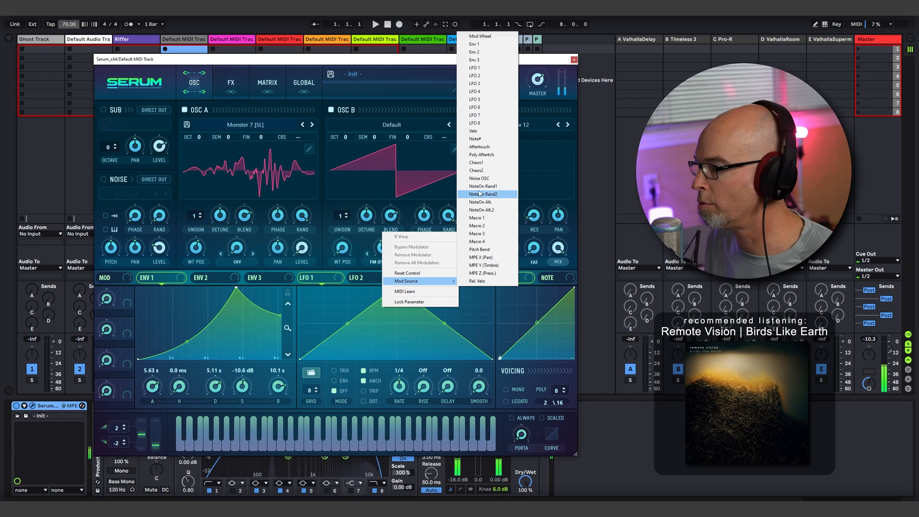
left_click(487, 163)
left_click(288, 89)
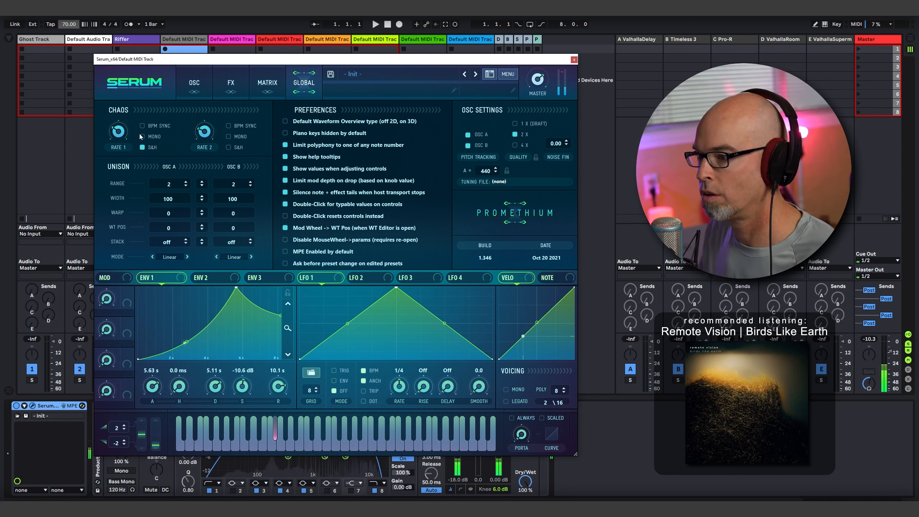
mouse_move(121, 131)
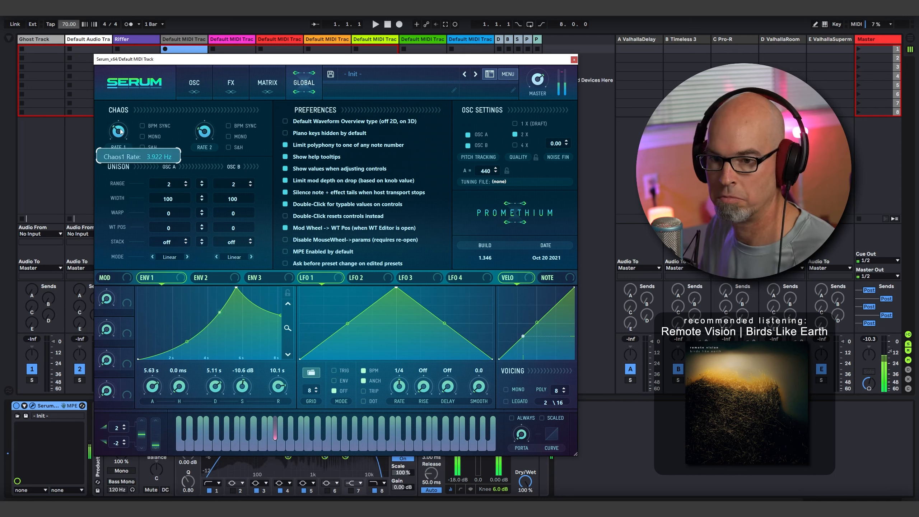
- Enable the MG Low 12 filter for OSC A and B, modulate its cutoff with Chaos2 and check the Chaos2 rate
left_click(195, 92)
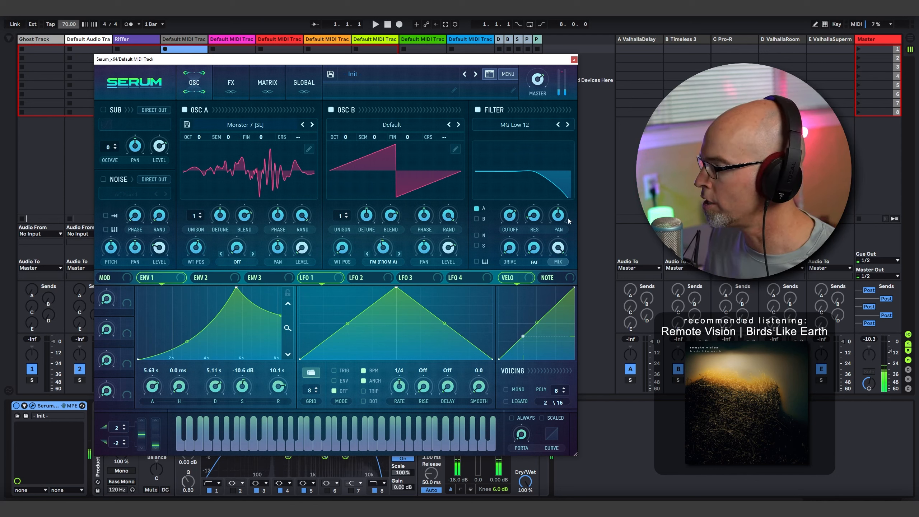
mouse_move(509, 217)
left_mouse_down()
mouse_move(511, 225)
mouse_move(534, 202)
mouse_move(519, 196)
mouse_move(513, 216)
left_mouse_up()
right_click(510, 215)
mouse_move(555, 250)
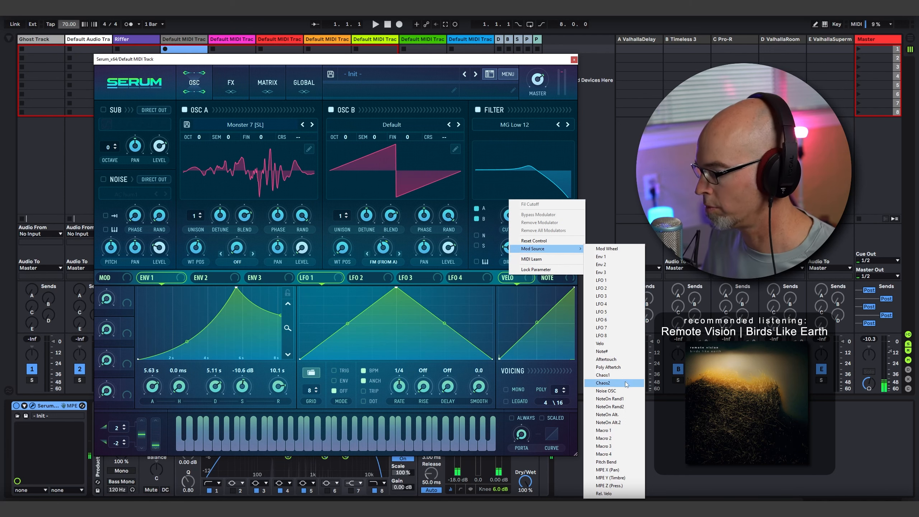
left_click(625, 390)
left_click(304, 83)
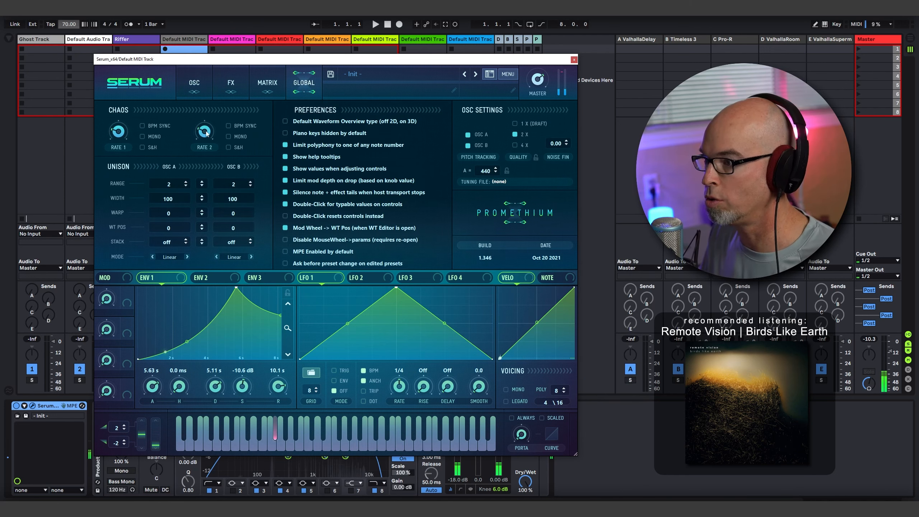
mouse_move(205, 133)
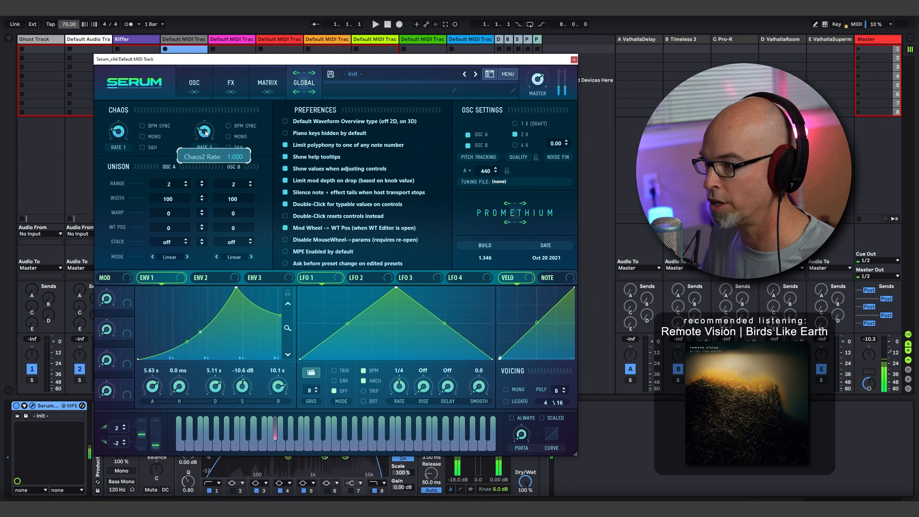
- Try OSC A's wavetable position and assign LFO 1 to modulate it
left_click(194, 84)
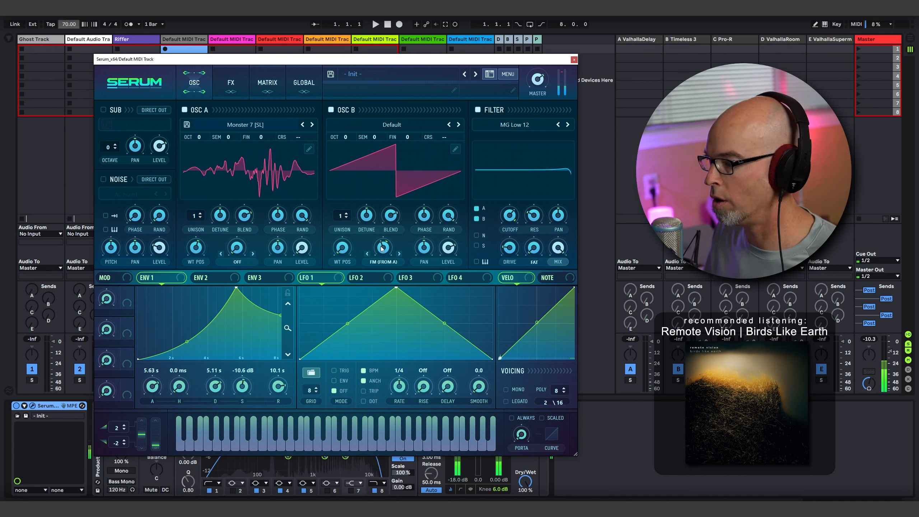
left_click_drag(195, 249, 193, 253)
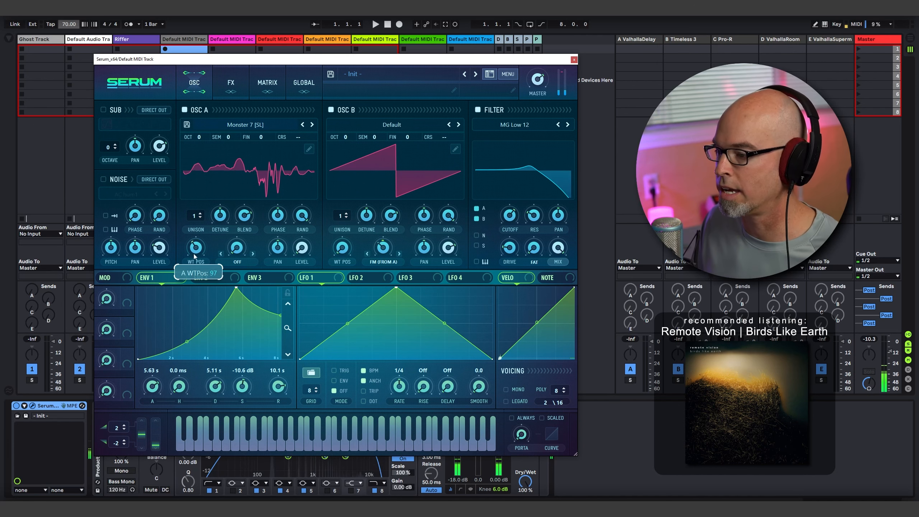
left_click_drag(301, 277, 196, 247)
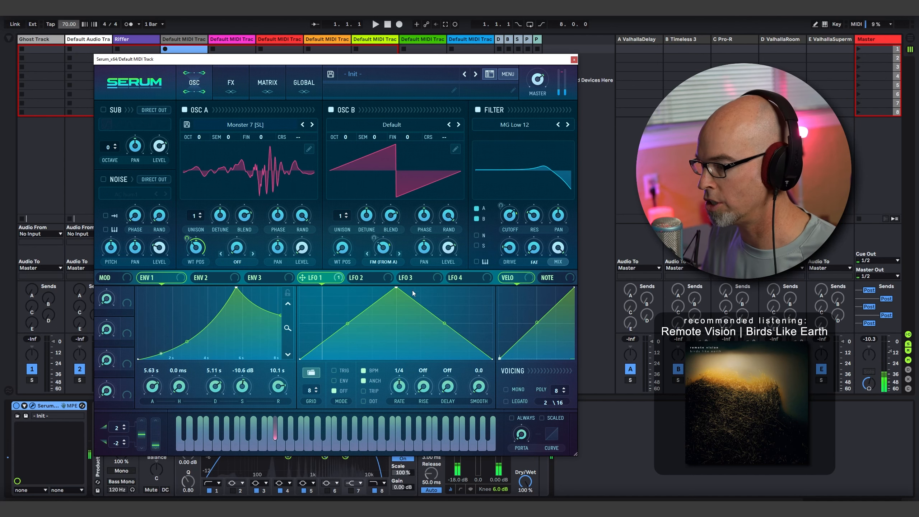
- Set LFO 1's rate to 4 bar and check the Chaos2 rate in the global settings
left_click_drag(405, 403, 406, 415)
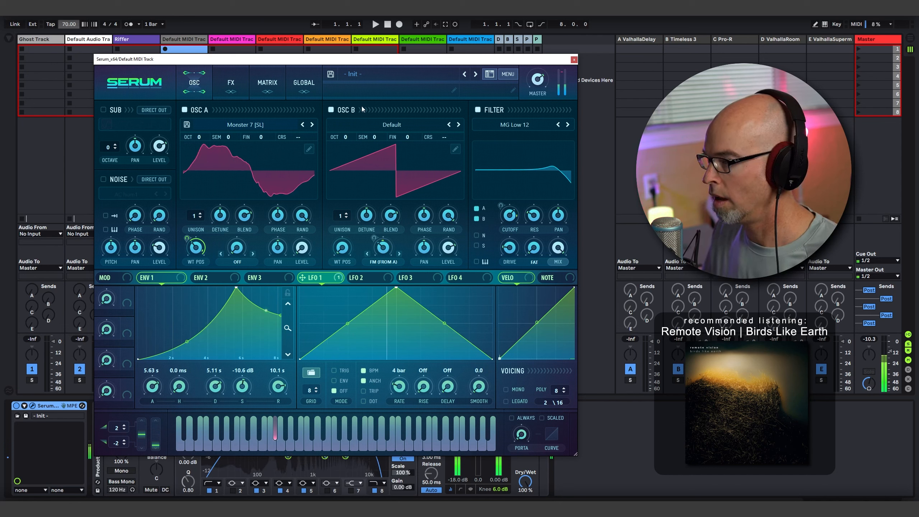
left_click(303, 82)
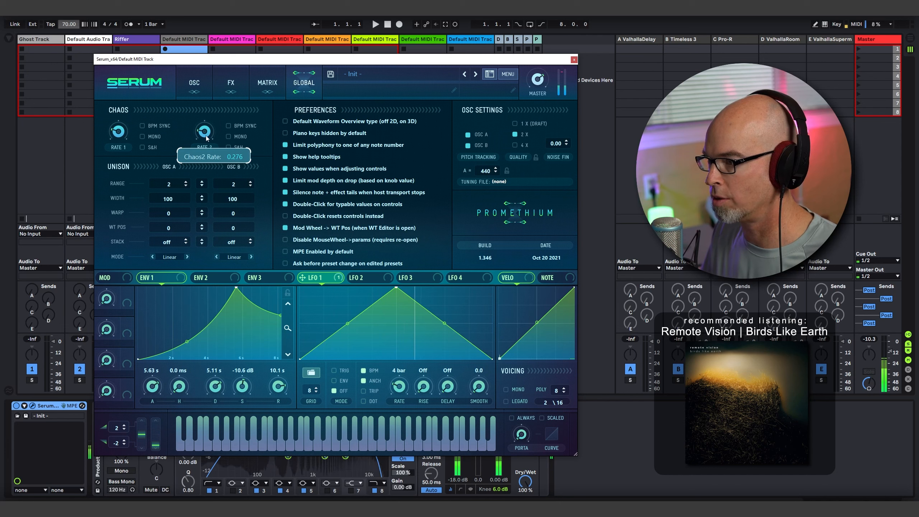
left_click(192, 84)
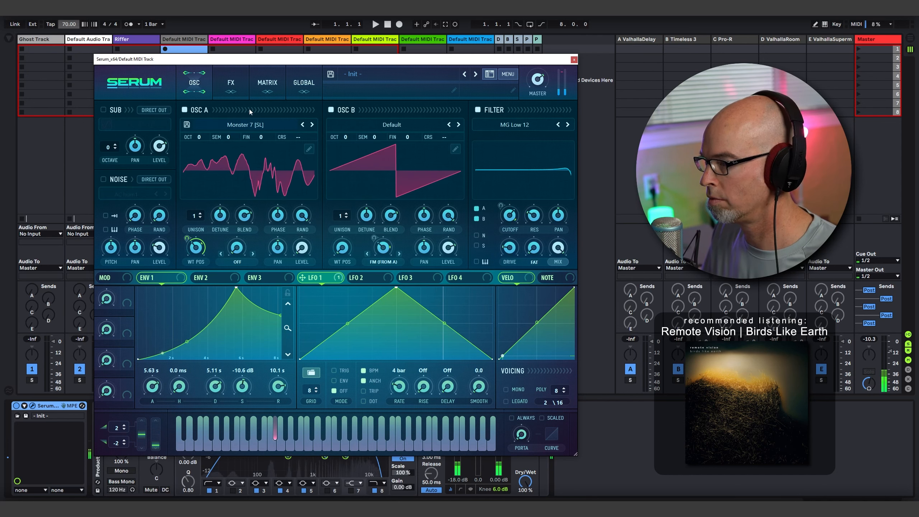
- Reduce Chaos1's modulation amount on B Warp and set the Chaos1 rate to about 0.575 Hz
left_click(267, 83)
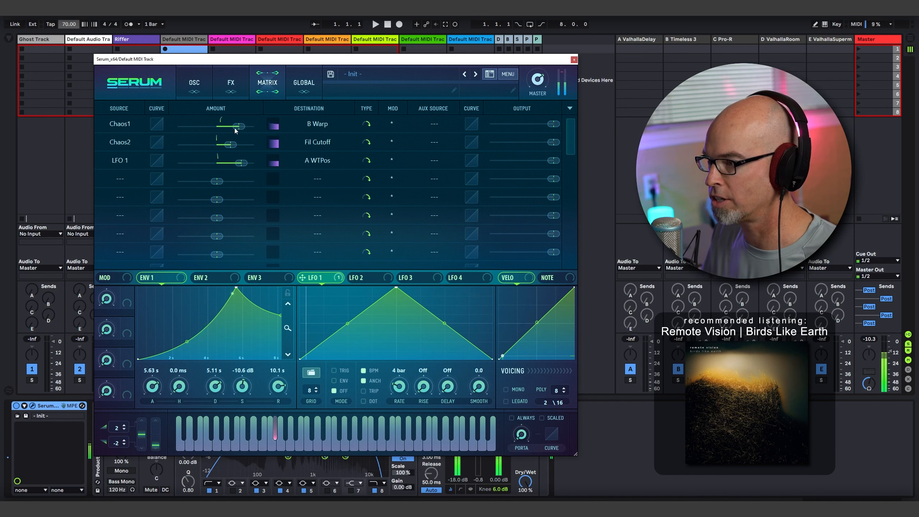
left_click_drag(236, 130, 228, 126)
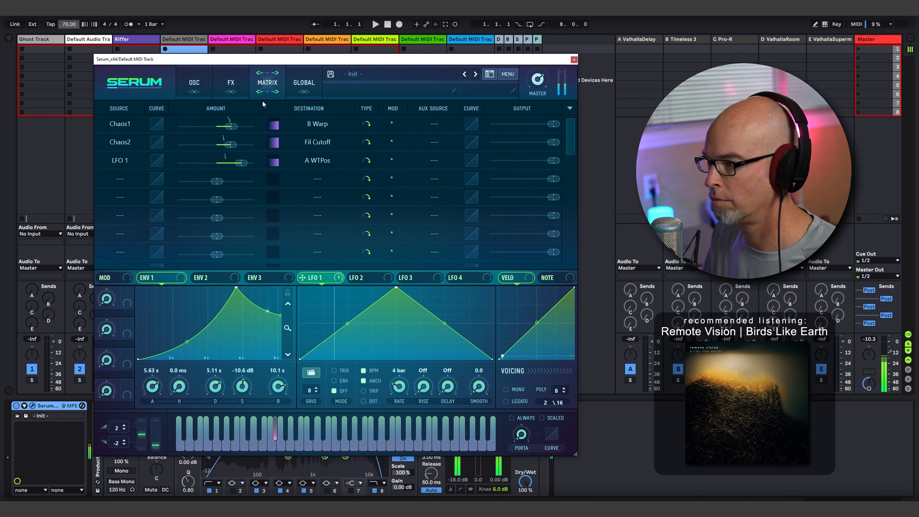
left_click(304, 83)
left_click(267, 83)
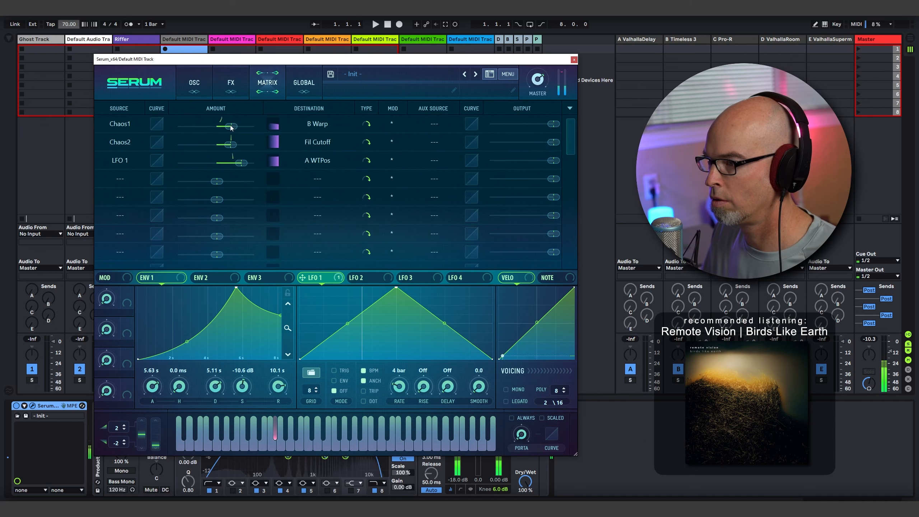
left_click(304, 83)
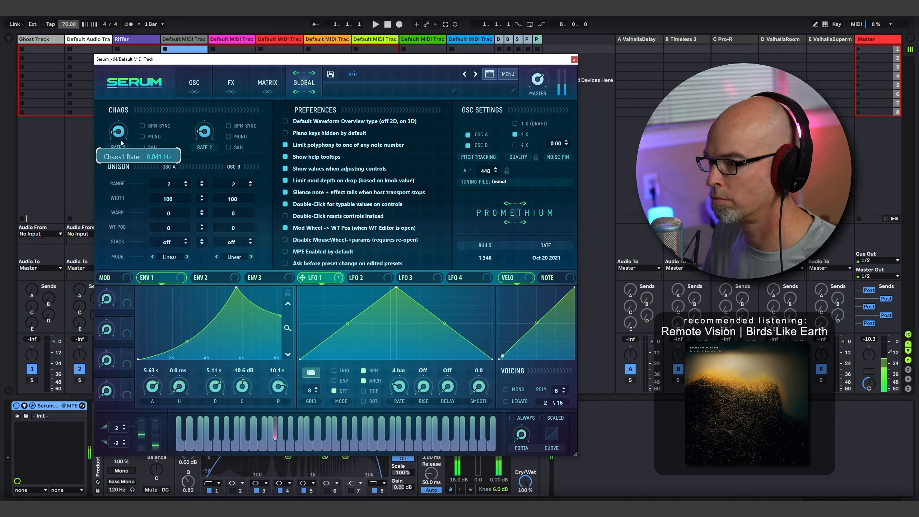
left_click(208, 81)
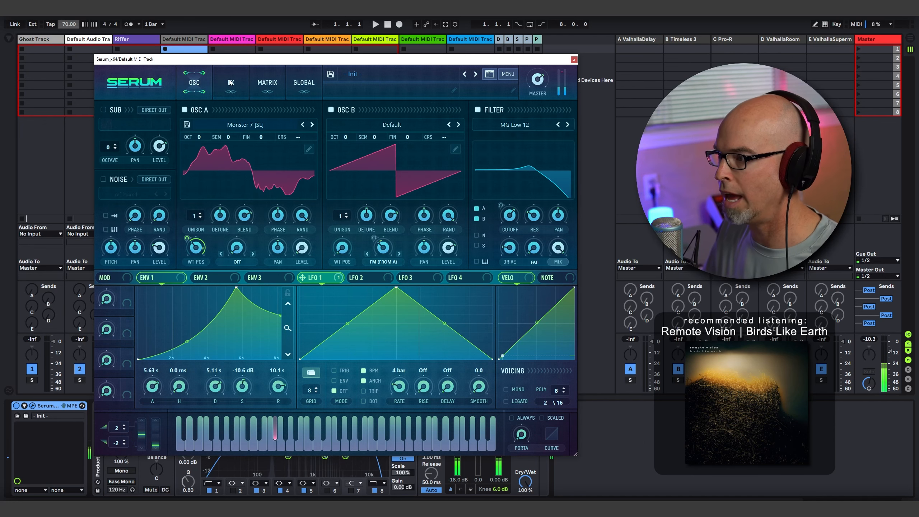
left_click(303, 83)
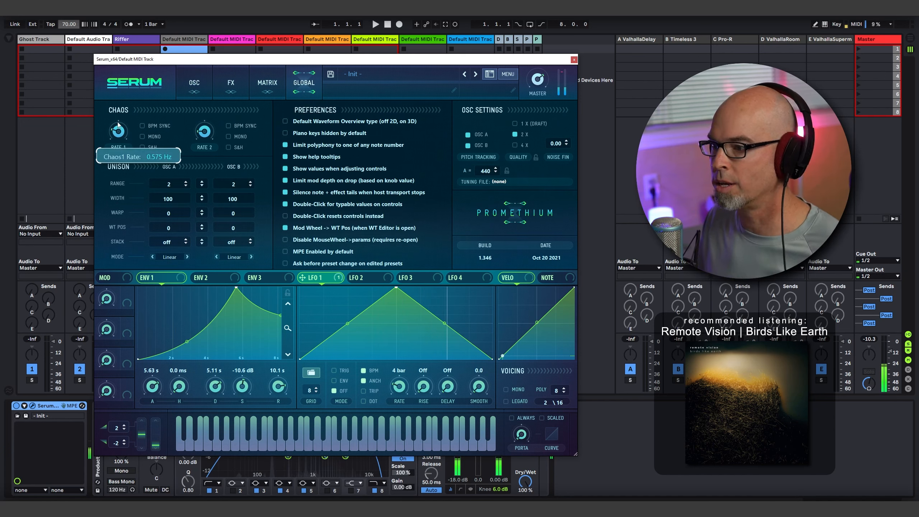
left_click(195, 82)
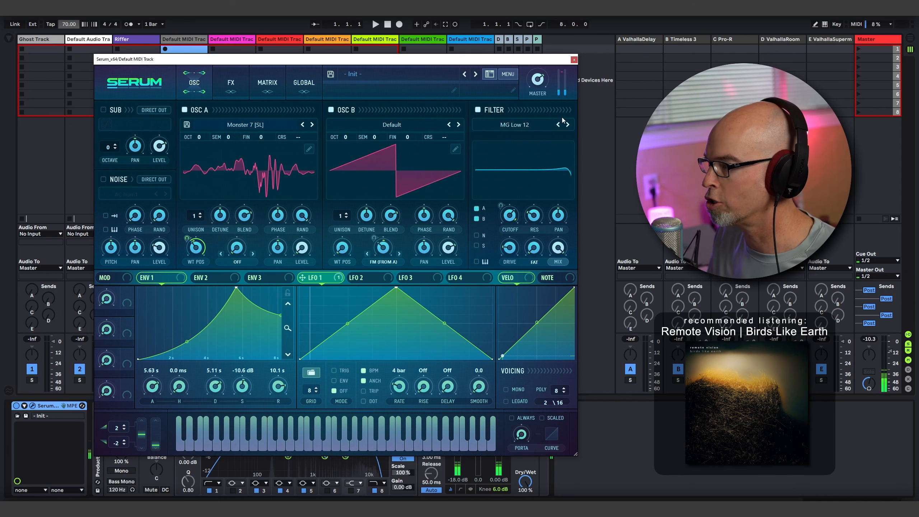
- Close Serum, add the Stepic sequencer from the Rhythmic collection ahead of Serum on the track and open its editor
left_click(573, 59)
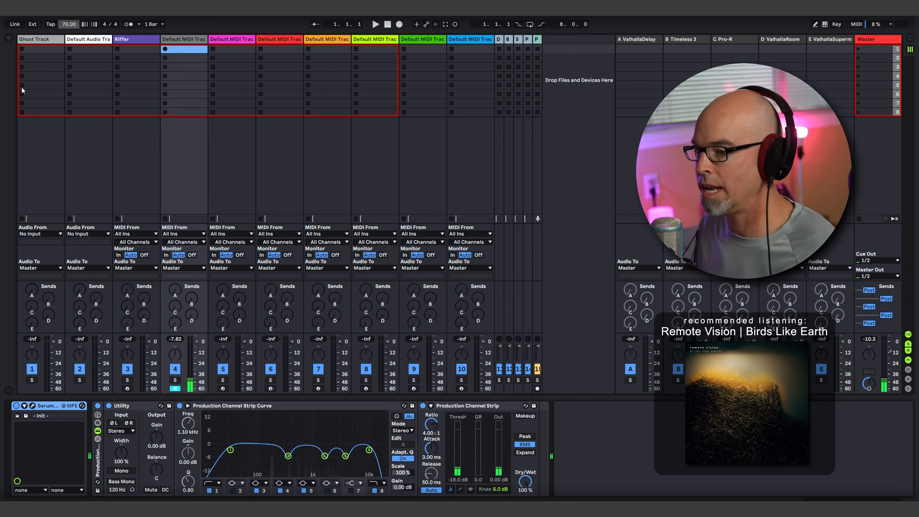
left_click(8, 39)
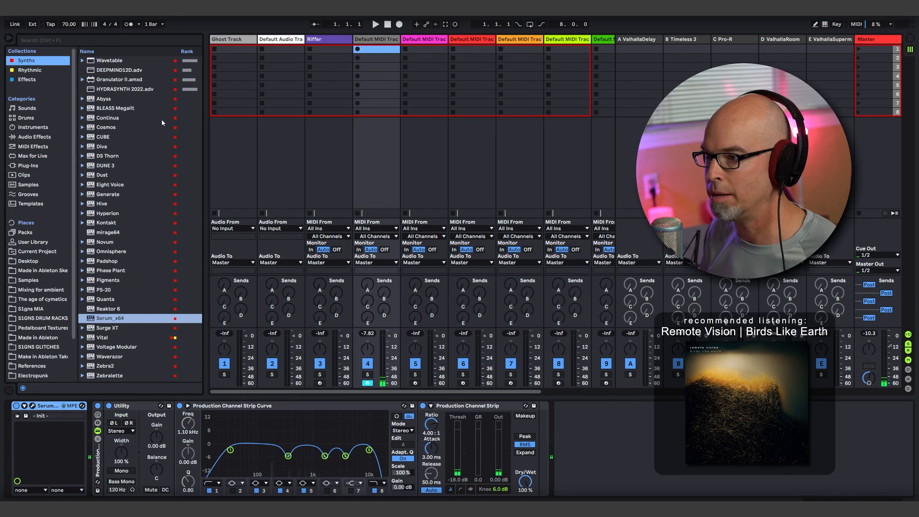
left_click(67, 71)
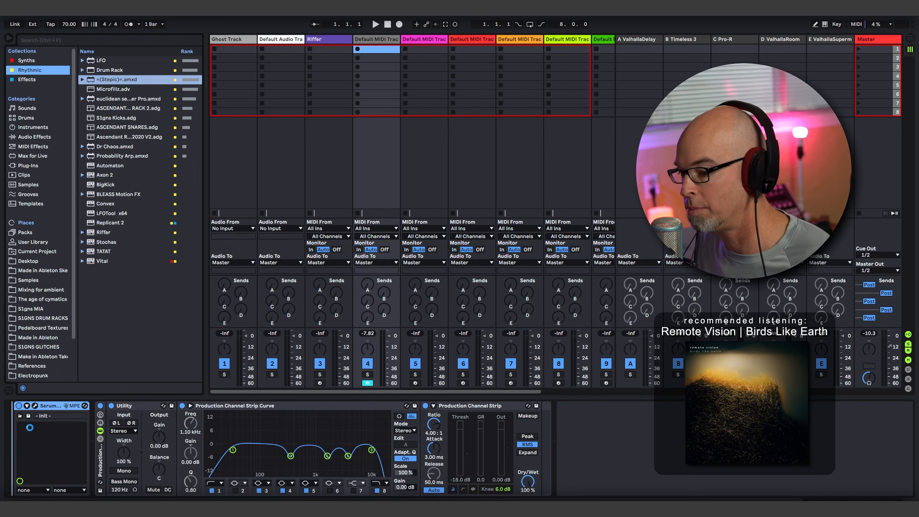
left_click(41, 428)
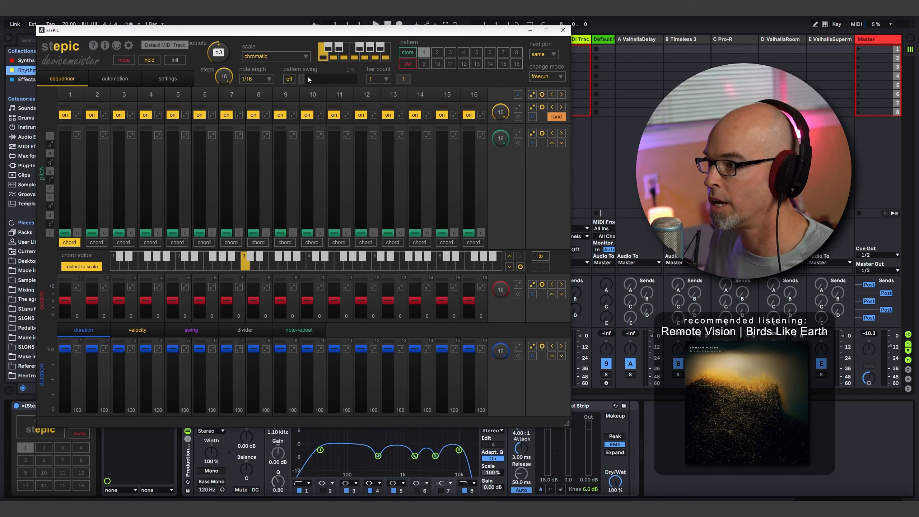
- Set Stepic's root note to F#2, its scale to natural minor and the sequence length to 8 steps
left_click_drag(222, 54, 224, 66)
left_click(257, 57)
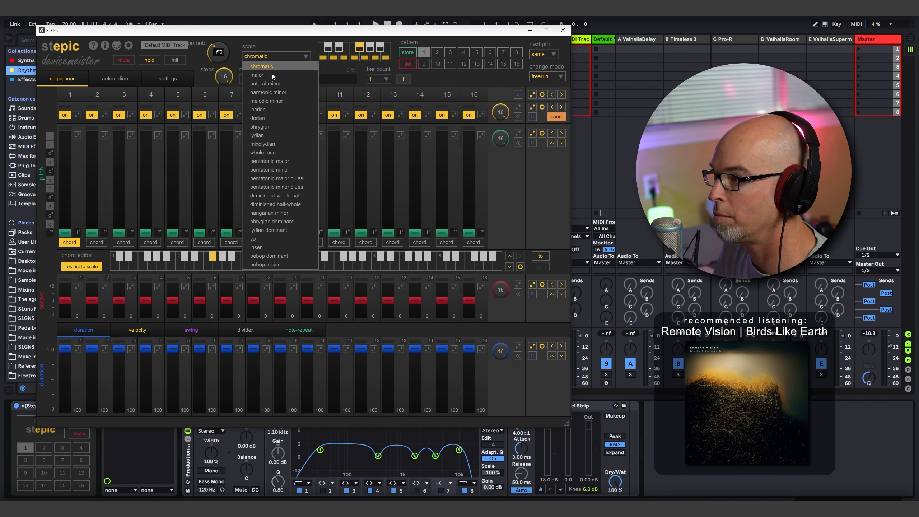
left_click(270, 84)
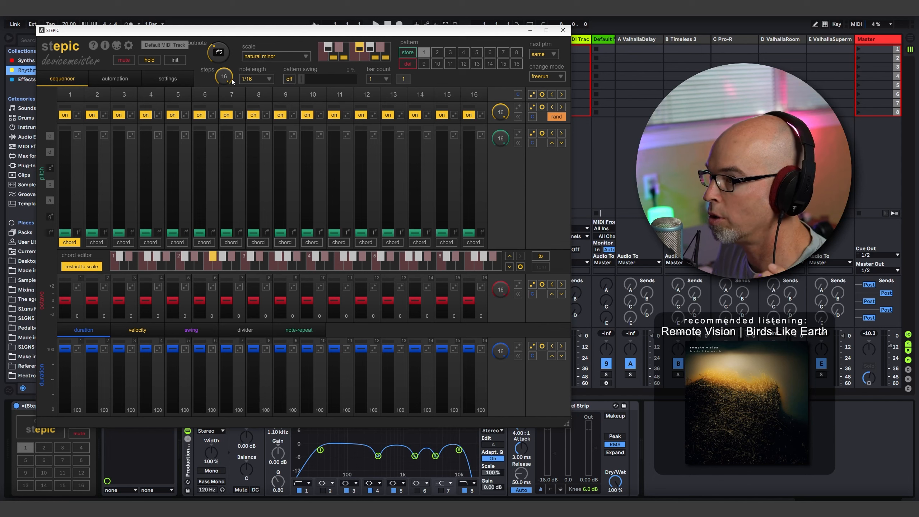
left_click_drag(233, 82, 224, 127)
- Set the pitch of steps 5 and 6 to A, 7 and 8 to C#, 3 to D, and enable random order for the pitch lane
left_click(173, 200)
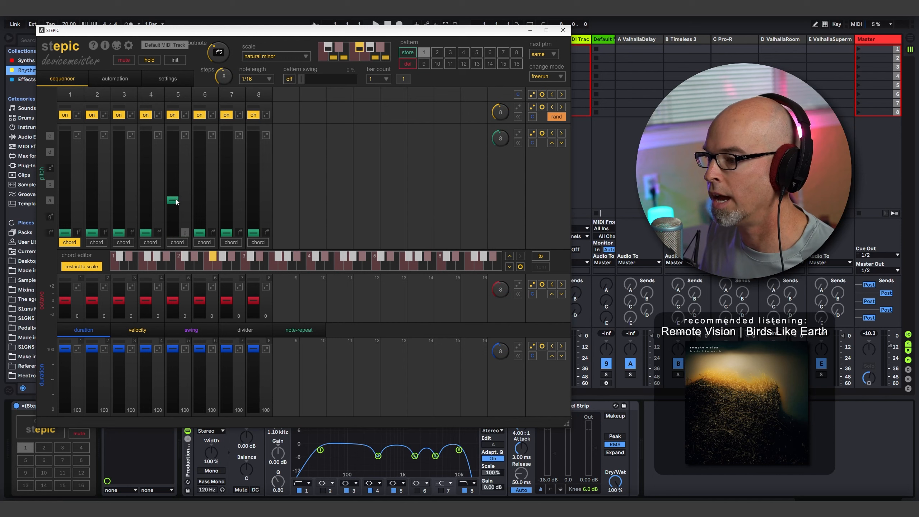
left_click(199, 200)
left_click(226, 167)
left_click(254, 167)
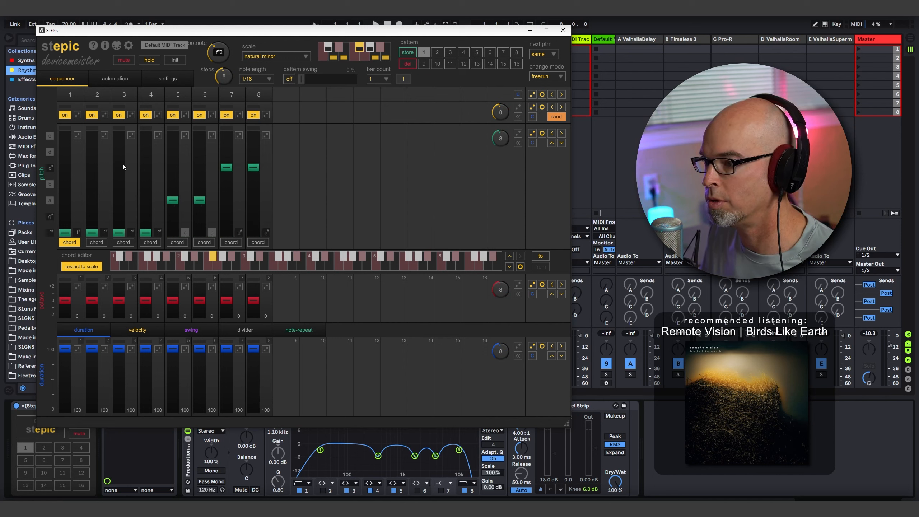
left_click(119, 150)
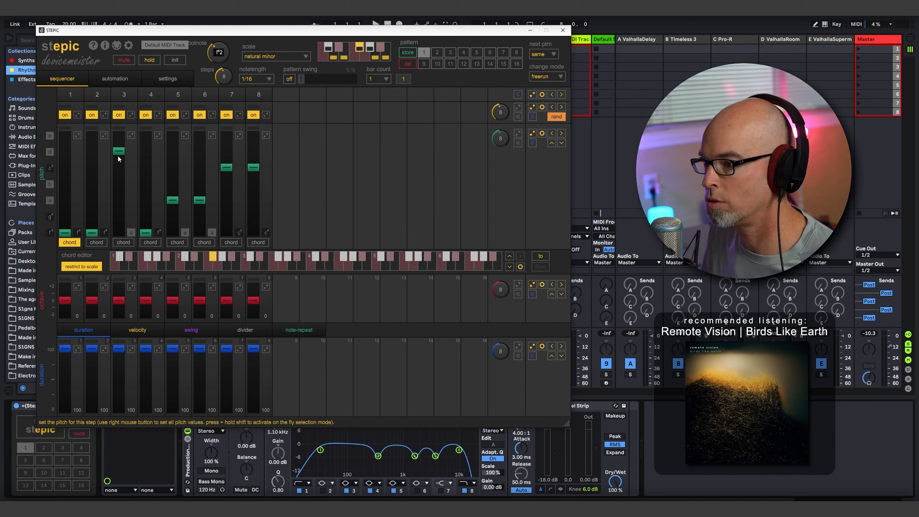
left_click(518, 134)
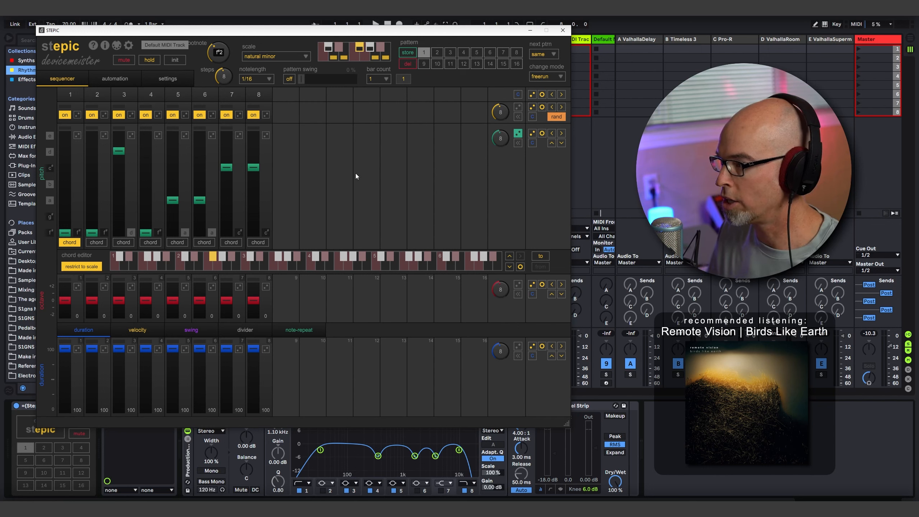
- Raise step 3 by one octave, randomize the step velocities and enable random order for the octave and velocity lanes
left_click(118, 293)
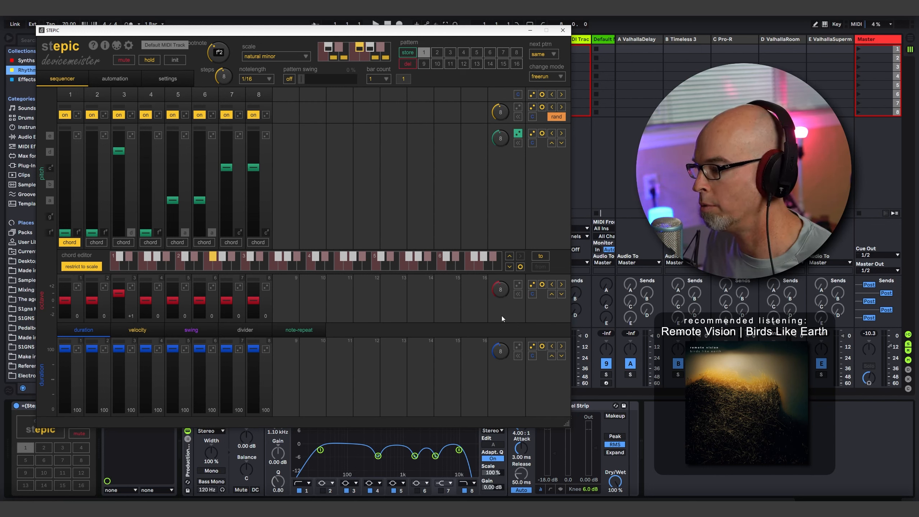
left_click(139, 330)
left_click(533, 347)
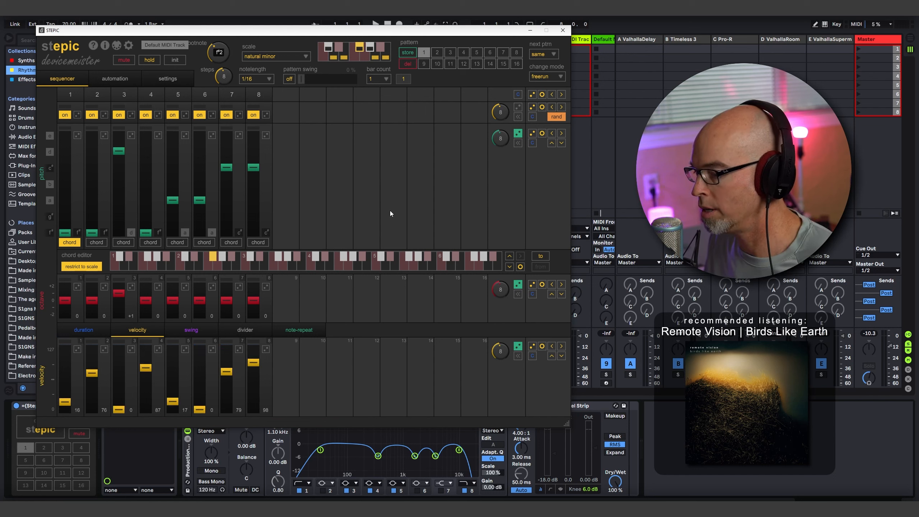
- Start playback, move the Stepic window aside and set the sequence's note length to whole
key("space")
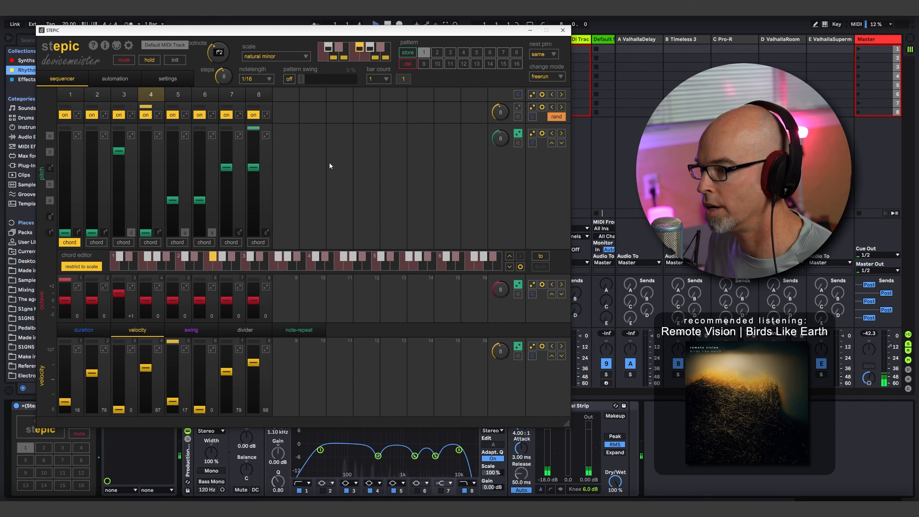
left_click_drag(295, 32, 714, 63)
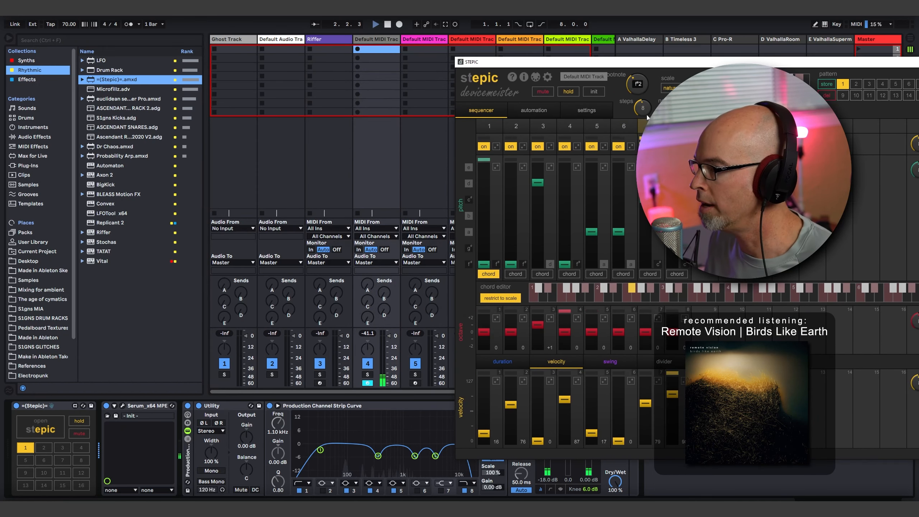
left_click(673, 111)
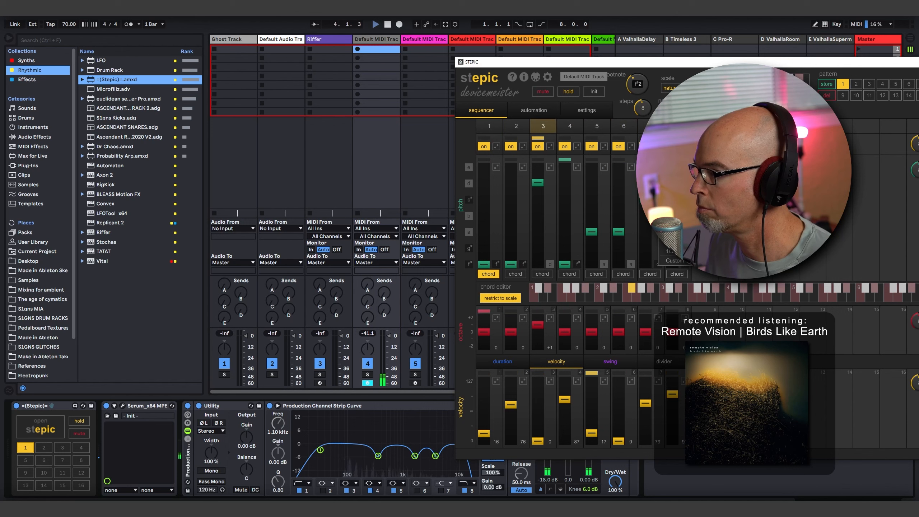
left_click(673, 196)
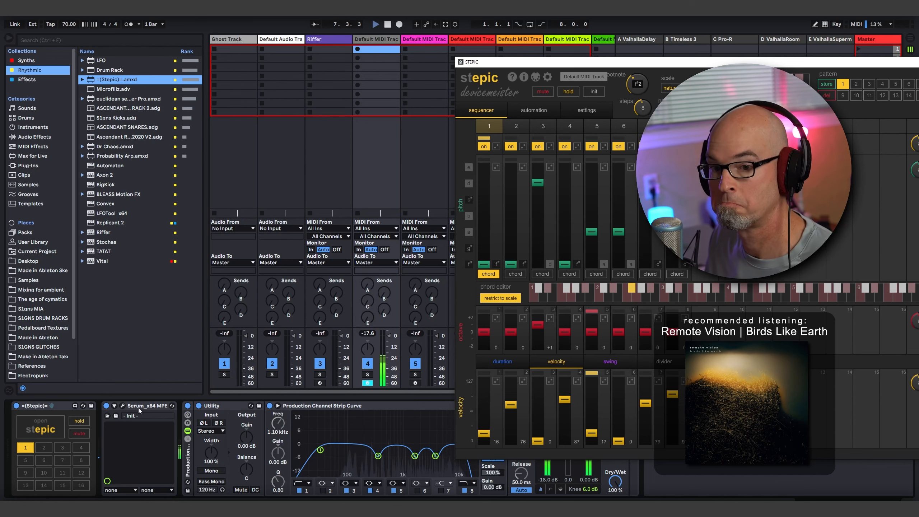
- Move the Stepic window back, hide the browser, reopen the Stepic editor and restart playback to hear the pattern
left_click_drag(603, 64, 185, 50)
left_click(9, 38)
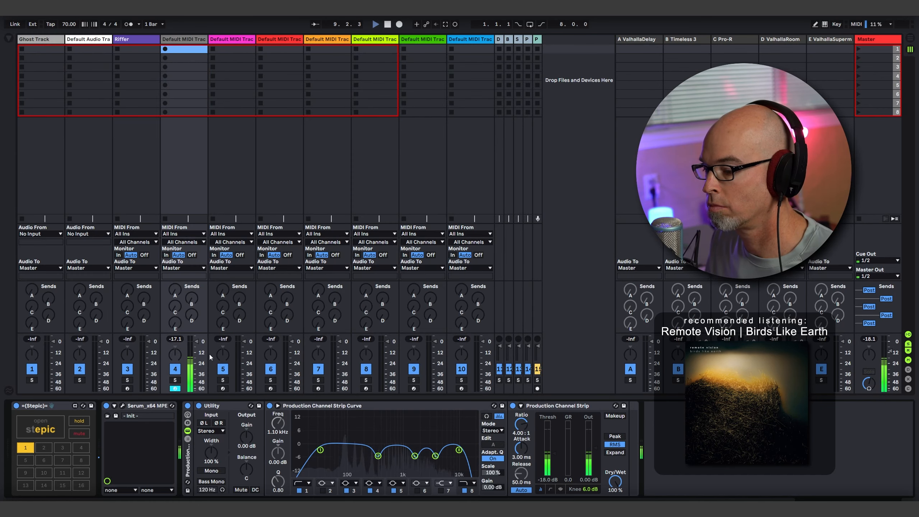
left_click(45, 433)
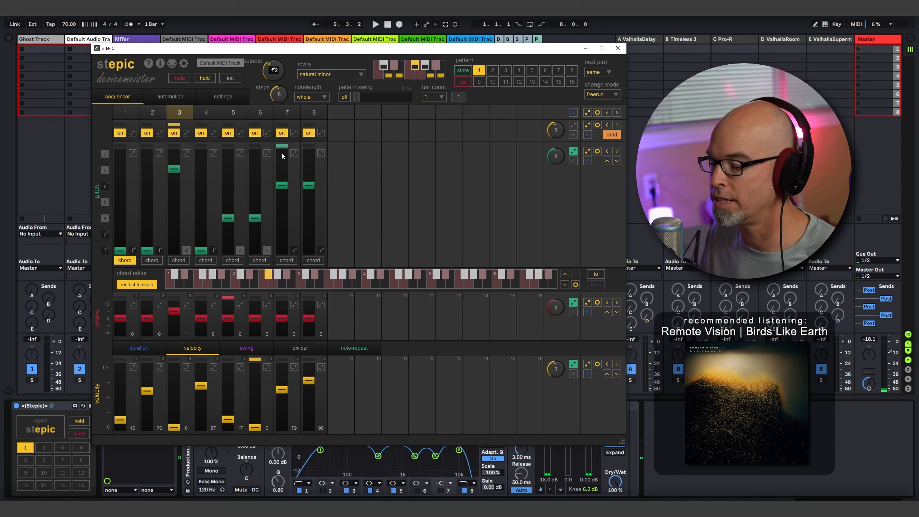
left_click(375, 24)
left_click(45, 435)
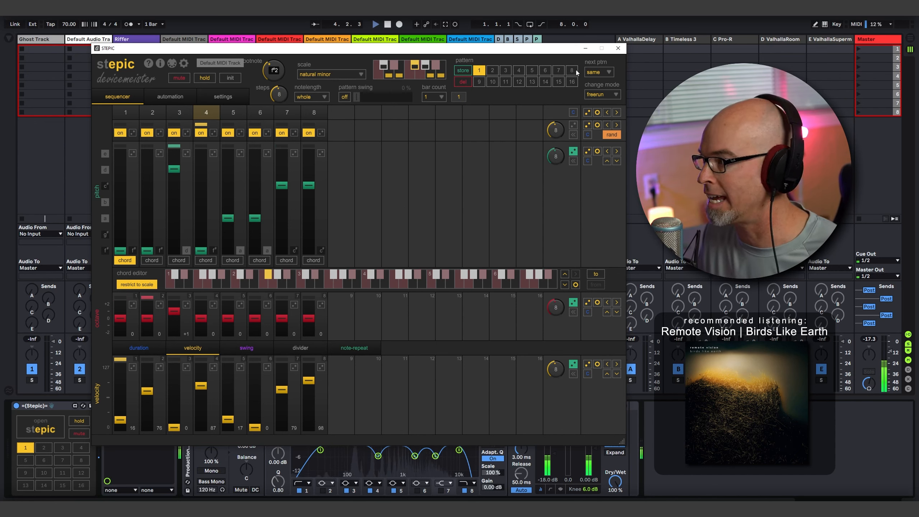
- In Serum, shorten Envelope 1's attack to 3.11 s and adjust the filter cutoff while listening, closing the plug-in when done
left_click(618, 48)
left_click(122, 406)
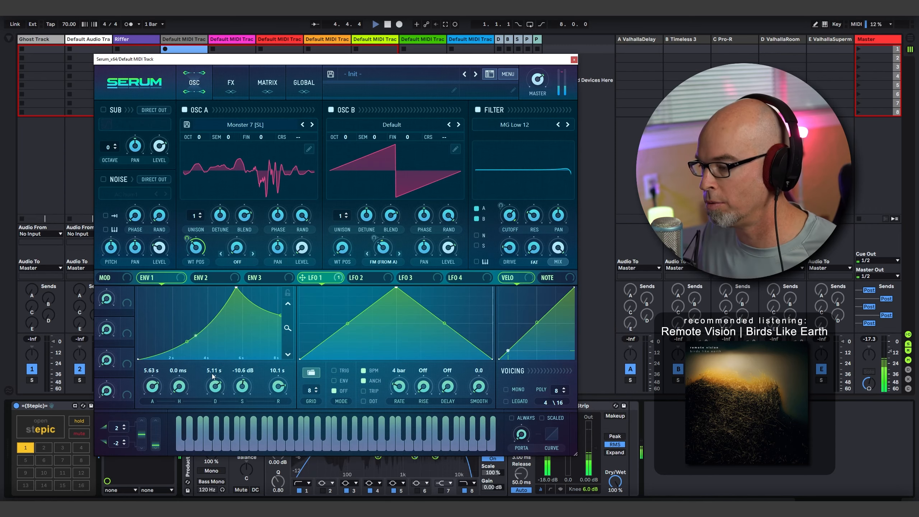
scroll(154, 392, "down", 5)
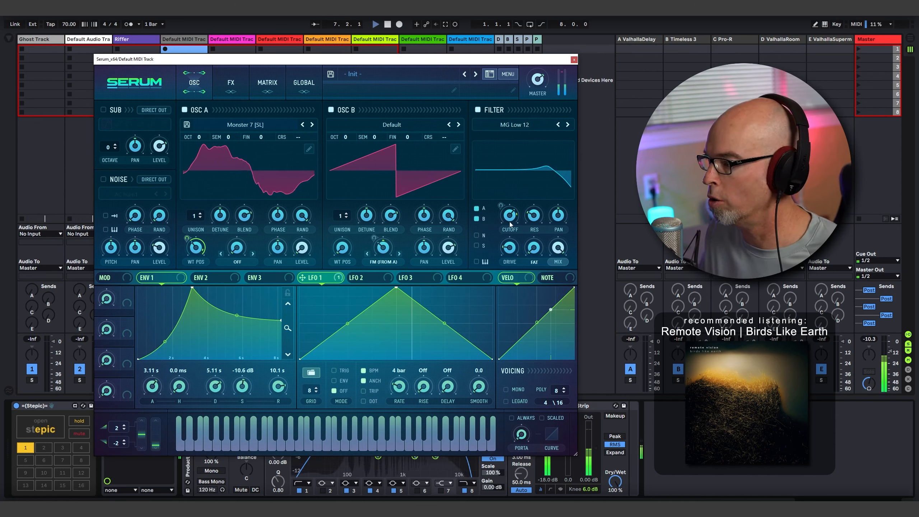
left_click_drag(508, 234, 511, 233)
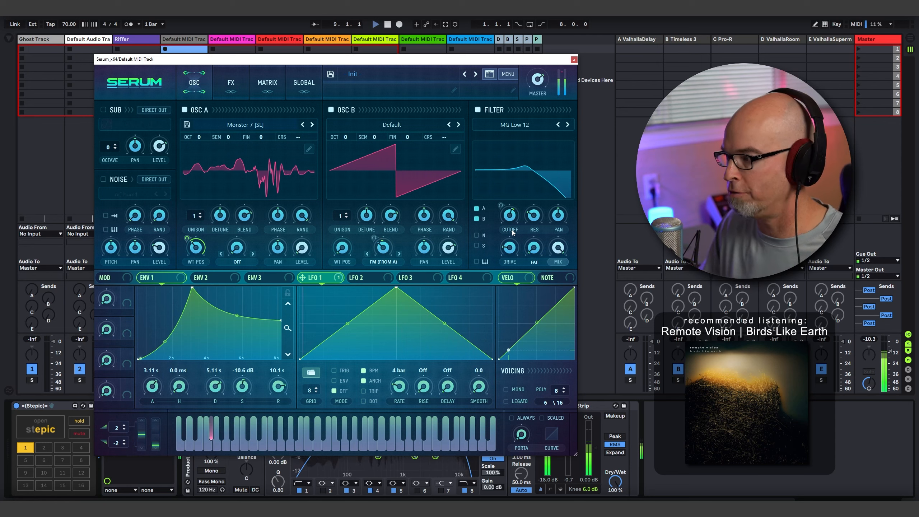
left_click(574, 60)
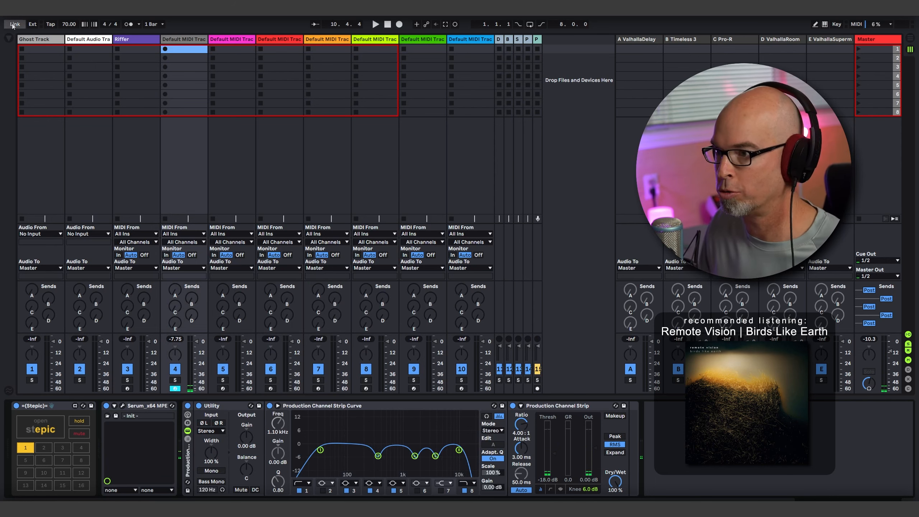
- Show the browser, find Bouncy Notes among the Max MIDI effects and insert it between Stepic and Serum
key("ctrl+alt+b")
left_click(35, 166)
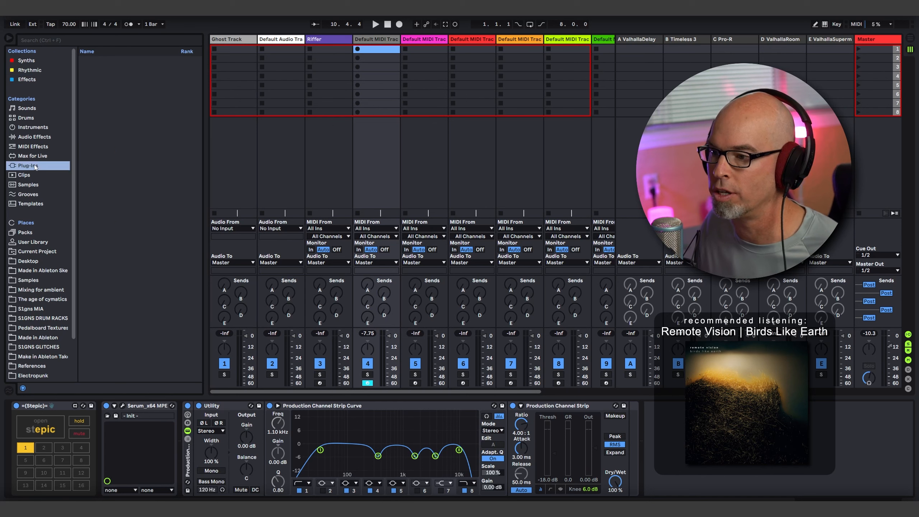
left_click(29, 146)
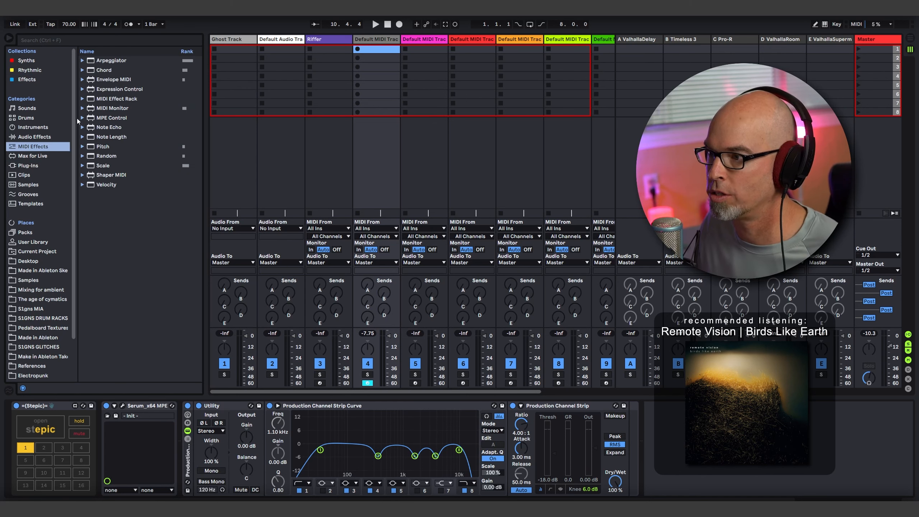
left_click(22, 156)
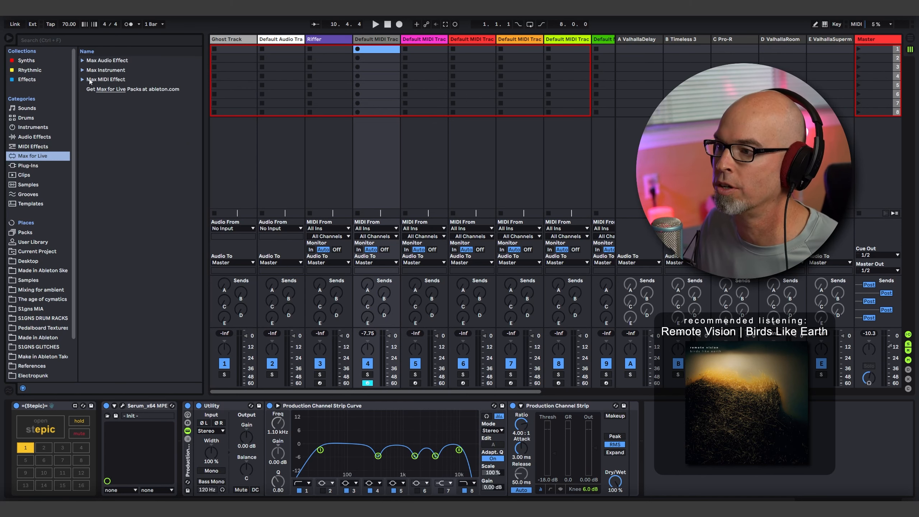
left_click(83, 79)
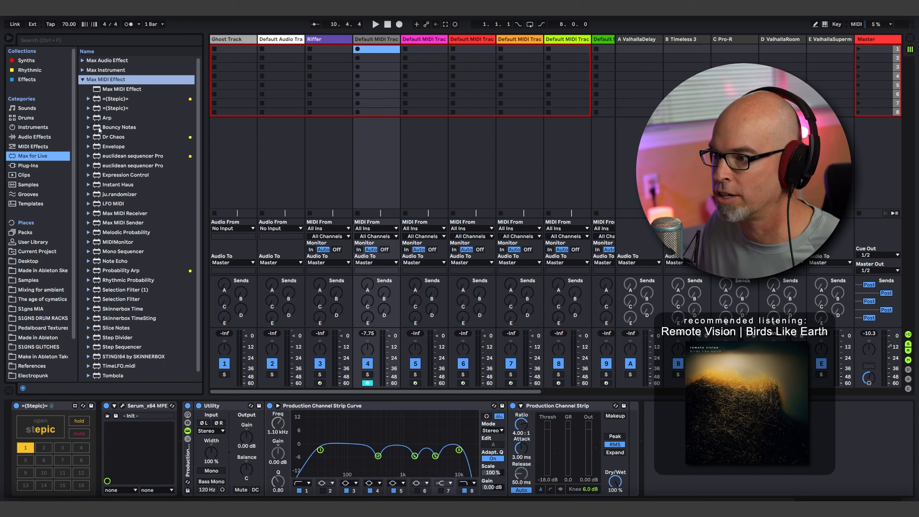
mouse_move(100, 128)
left_mouse_down()
mouse_move(204, 403)
mouse_move(130, 429)
mouse_move(239, 276)
left_mouse_up()
left_click_drag(151, 432, 149, 431)
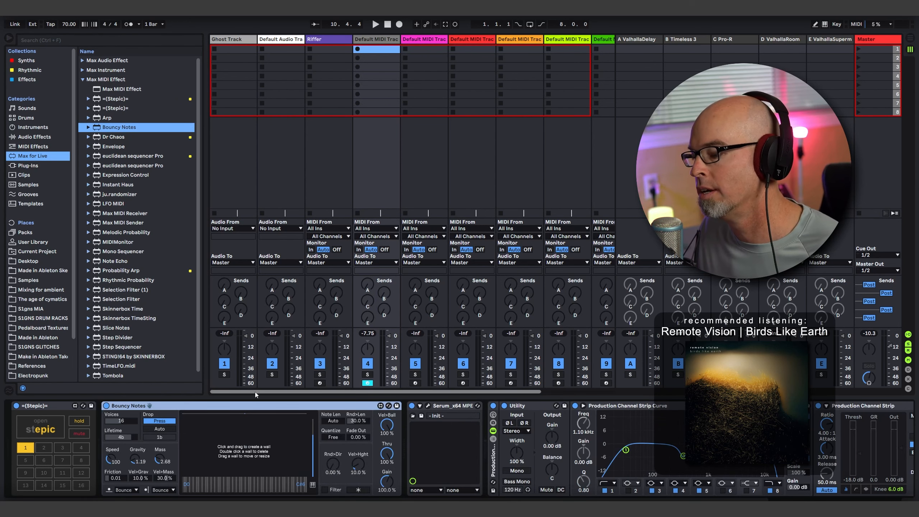
- Reveal the scale settings in Bouncy Notes, choose the Minor scale and set the tonic to F#
left_click(312, 485)
left_click(192, 490)
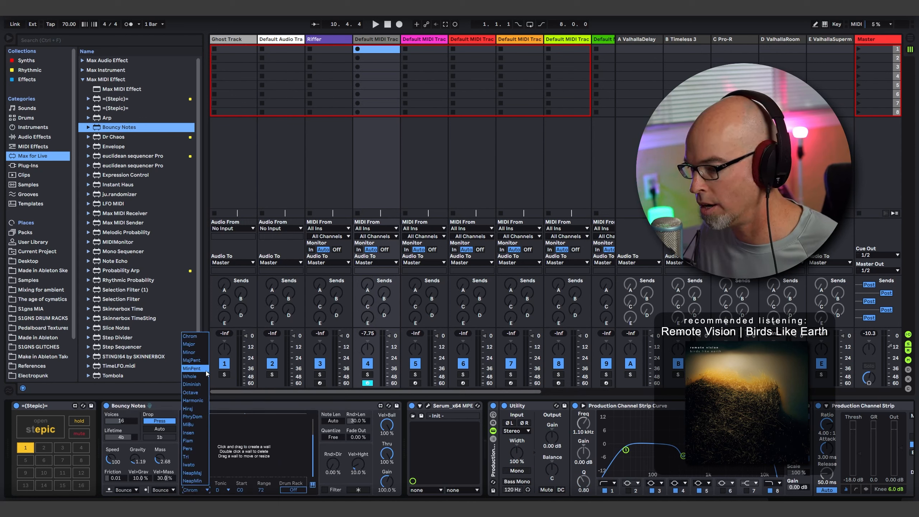
left_click(197, 348)
left_click(225, 492)
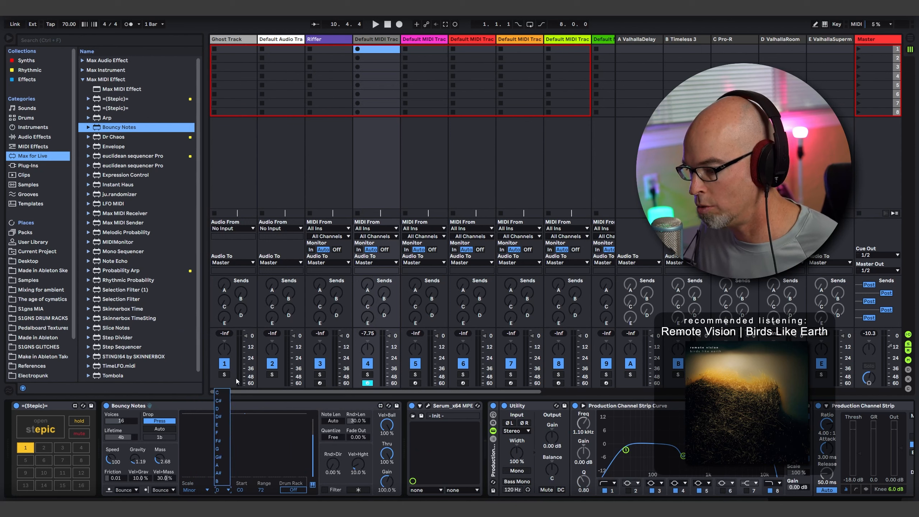
left_click(228, 441)
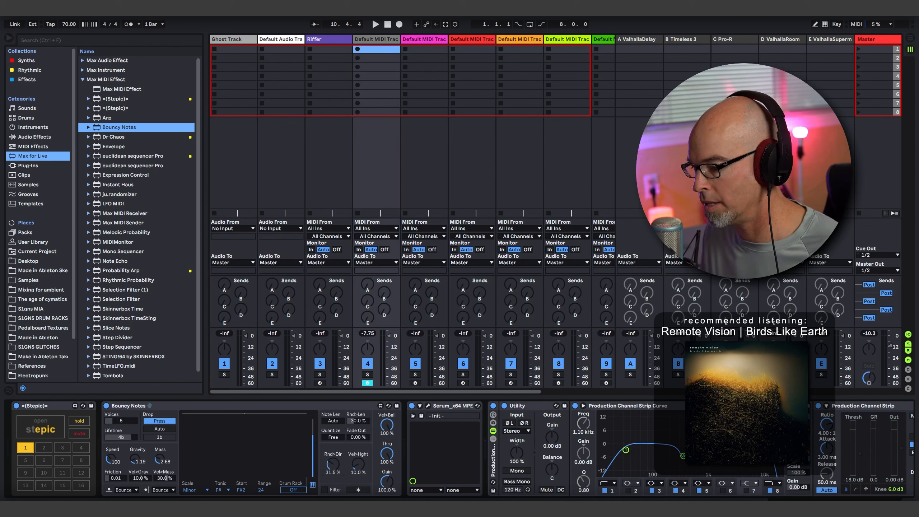
- Start playback, set the Stepic sequence's note length to 1/2 and close its editor
key("space")
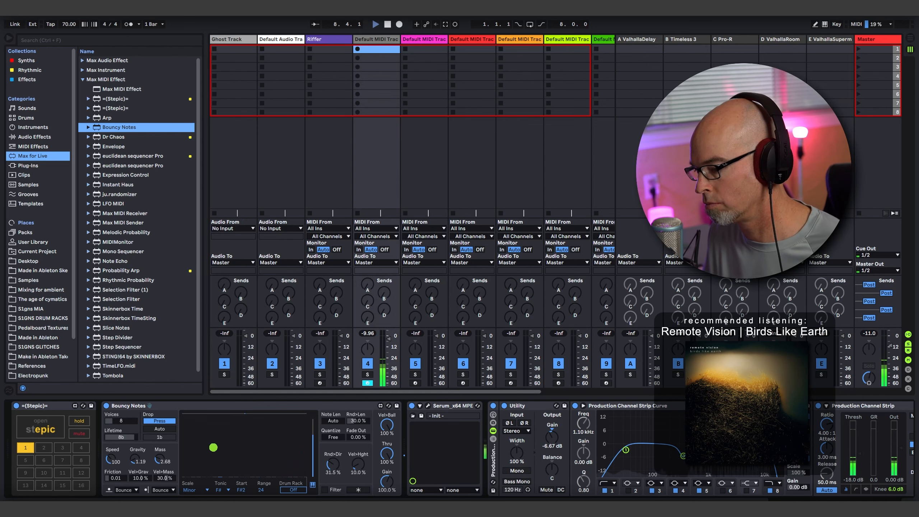
left_click(54, 427)
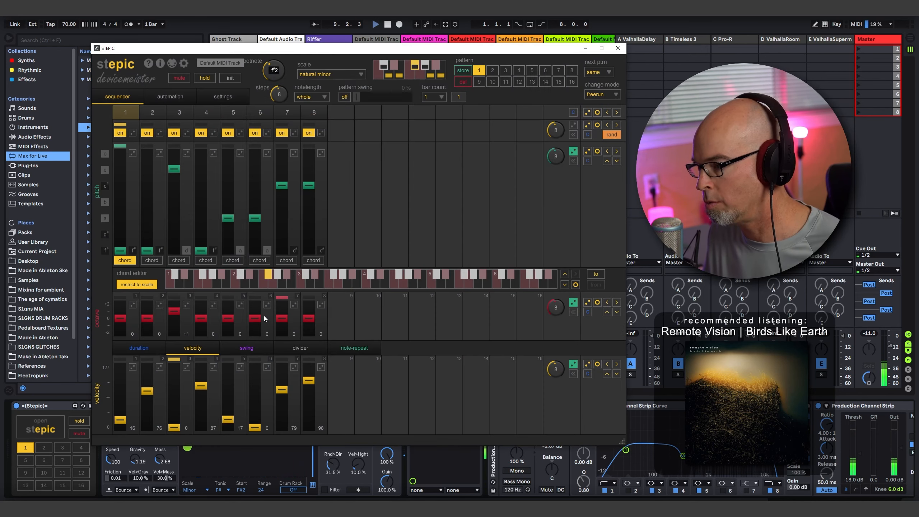
left_click(304, 97)
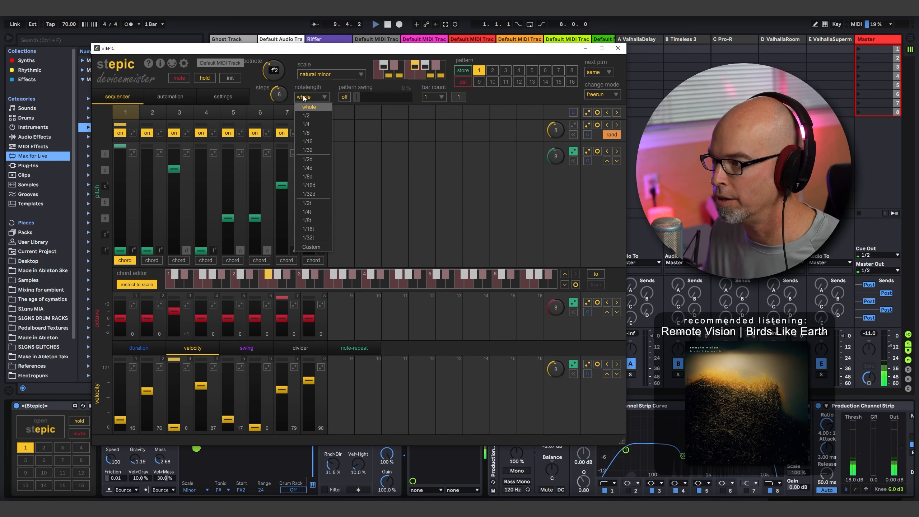
left_click(311, 115)
left_click(617, 49)
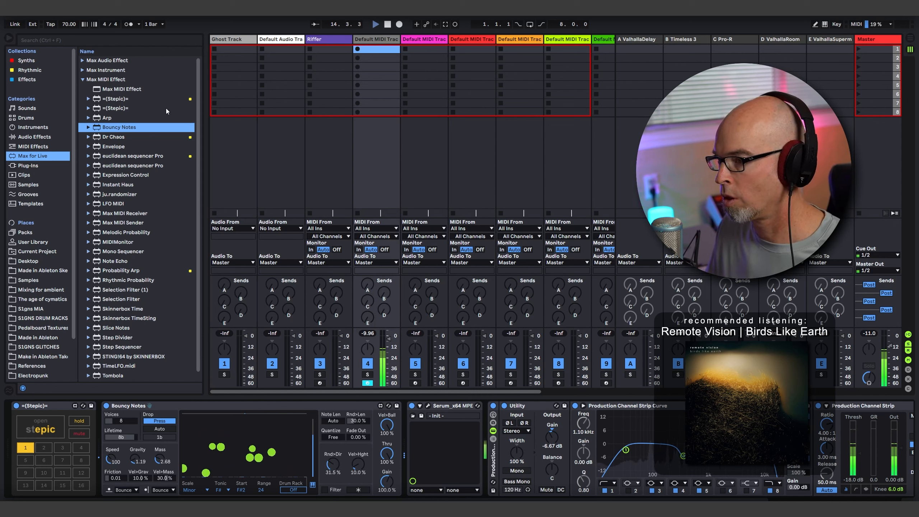
- Stop playback and add an External Audio Effect from the Effects collection to the end of the device chain
left_click(83, 79)
key("space")
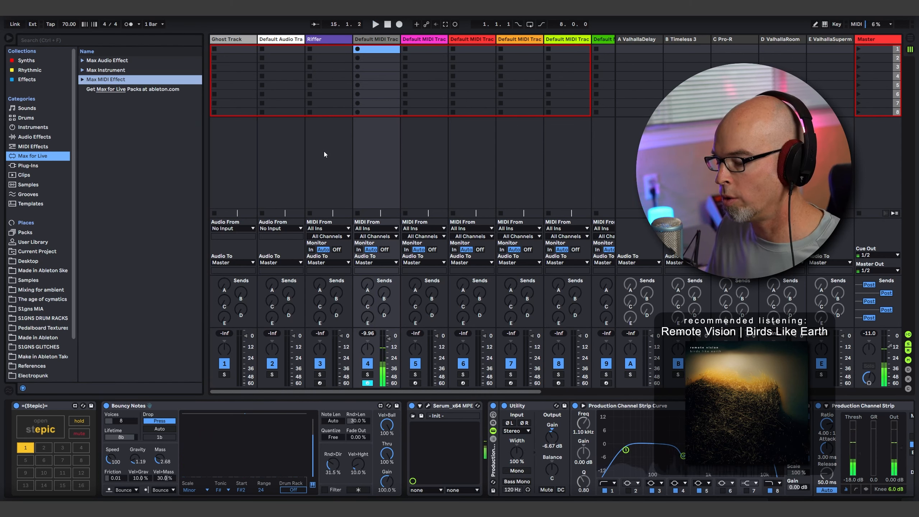
left_click(28, 137)
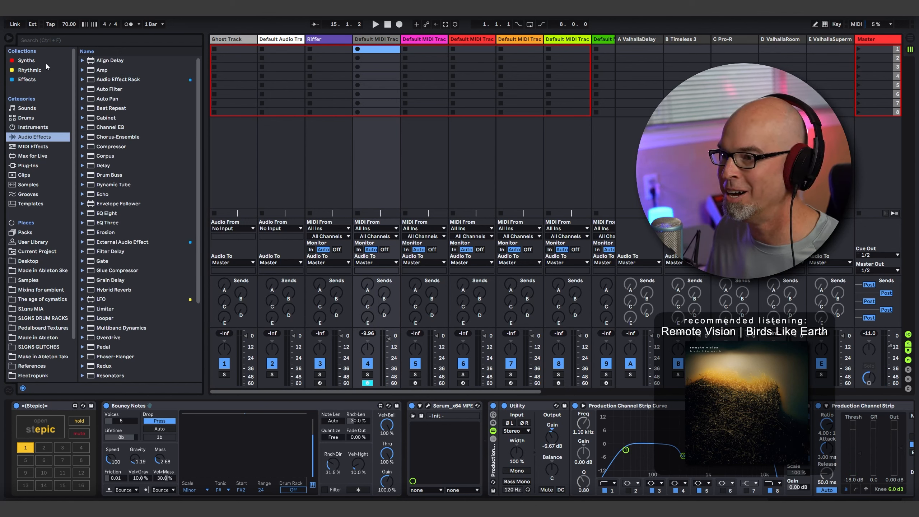
left_click(47, 77)
left_click(103, 70)
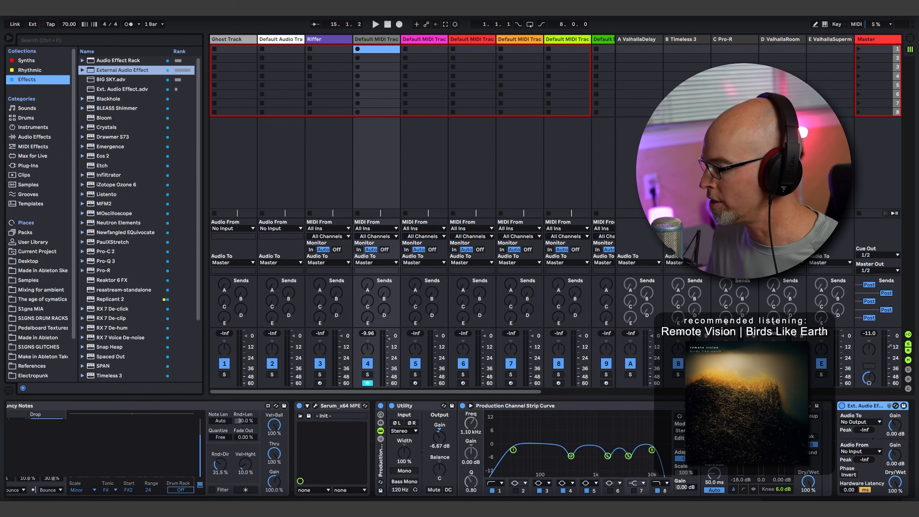
- Choose the External Audio Effect's audio output and its return input
left_click(814, 423)
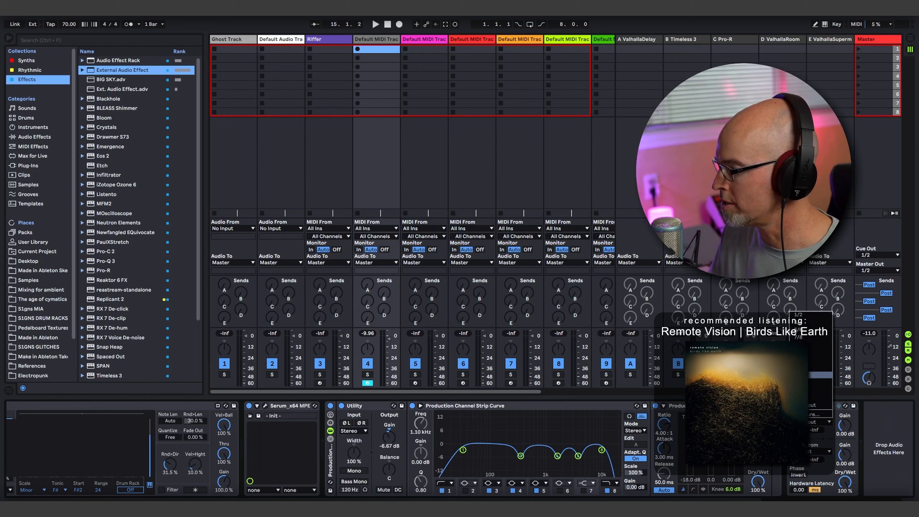
left_click(804, 375)
left_click(806, 452)
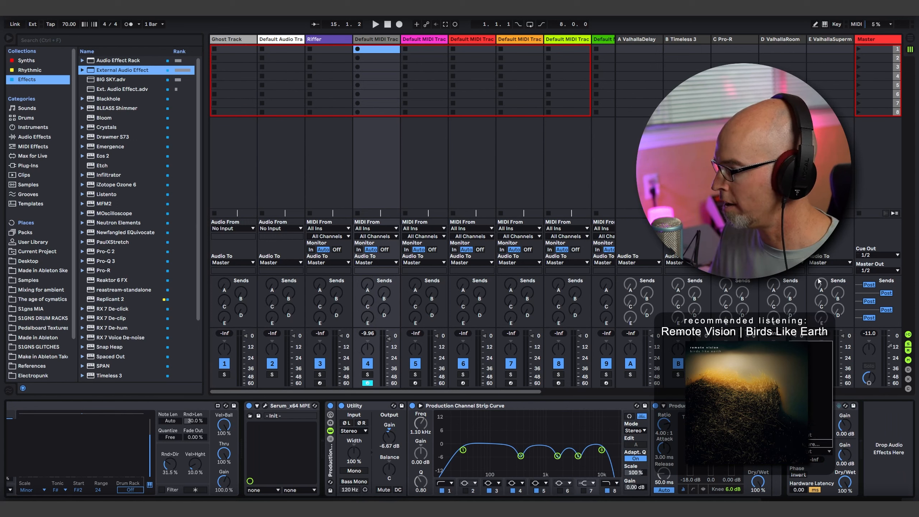
left_click(806, 367)
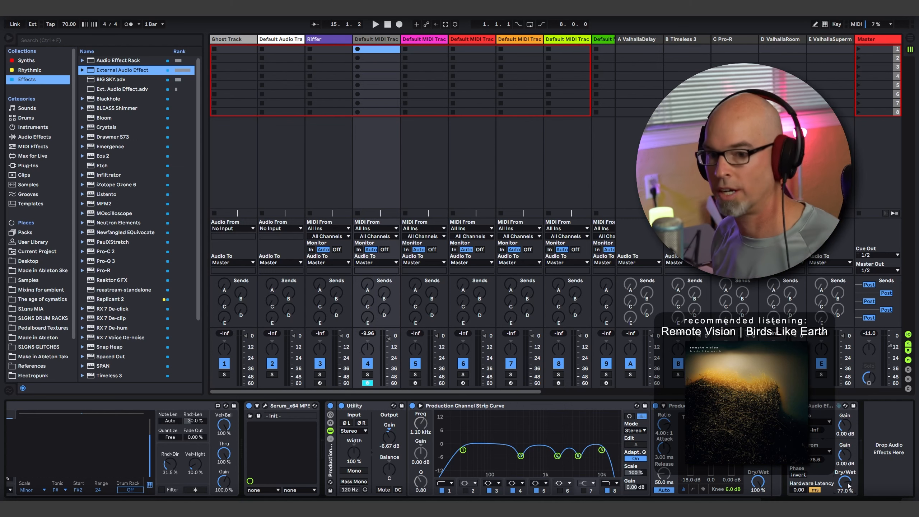
- Start playback, raise track 4's send to ValhallaRoom and route the track's output to the Synth Bus
key("space")
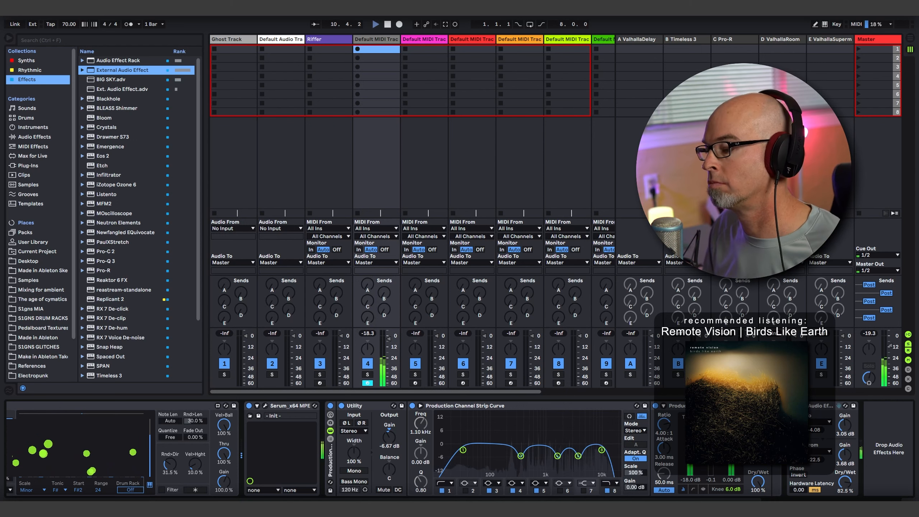
left_click_drag(384, 312, 369, 269)
left_click(370, 264)
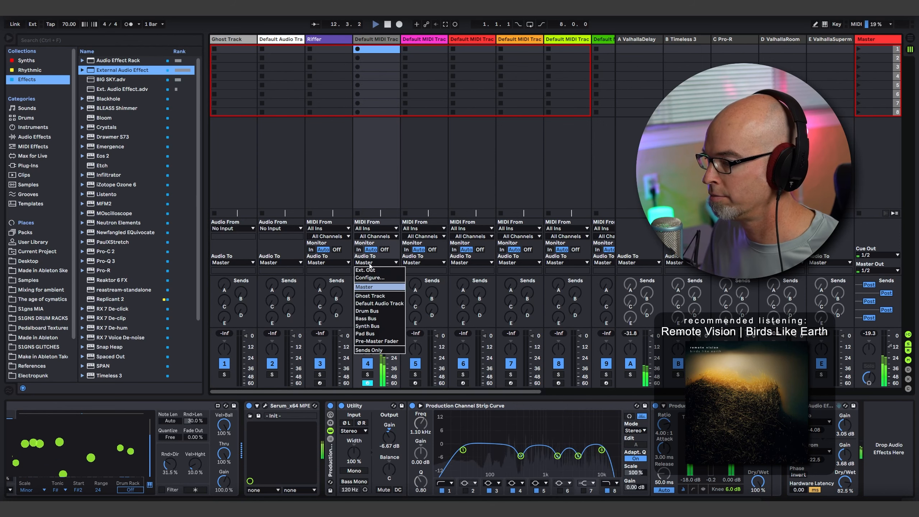
left_click(372, 322)
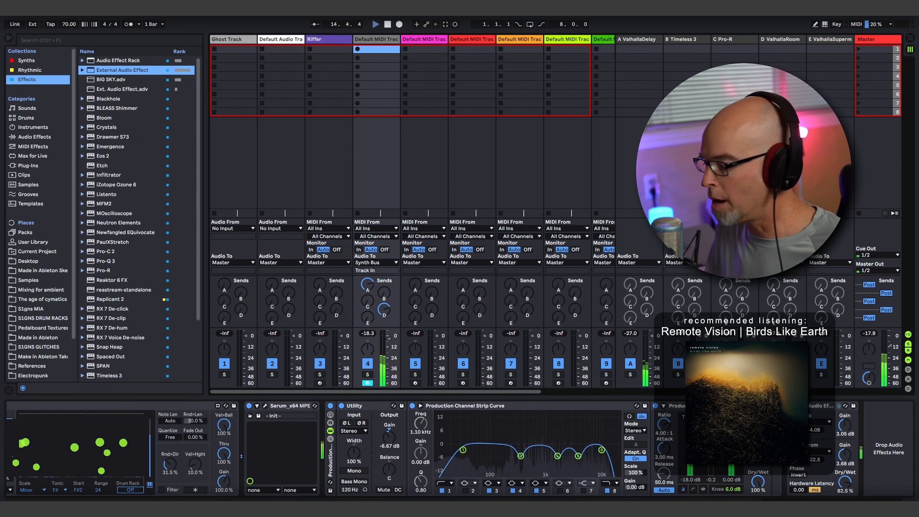
- Set the gravity in Bouncy Notes to -0.96 while listening to the bouncing notes
scroll(460, 448, "left", 5)
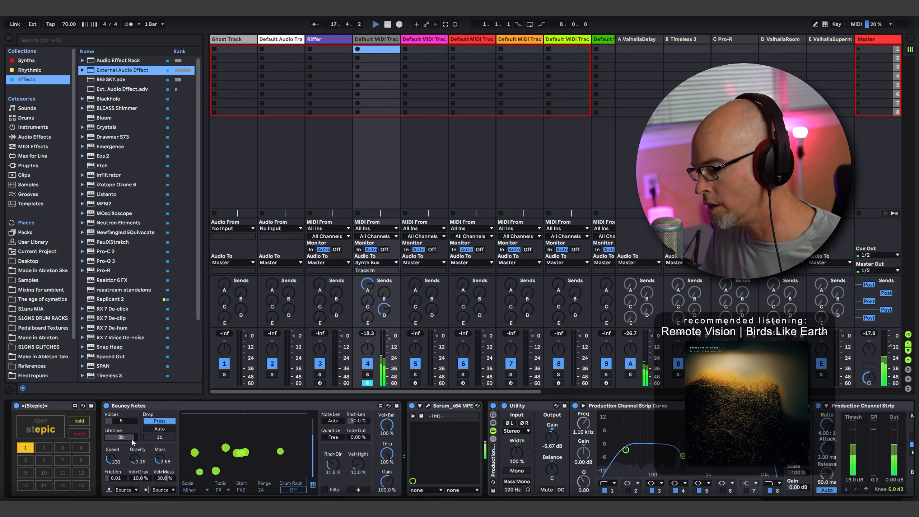
left_click_drag(135, 458, 135, 465)
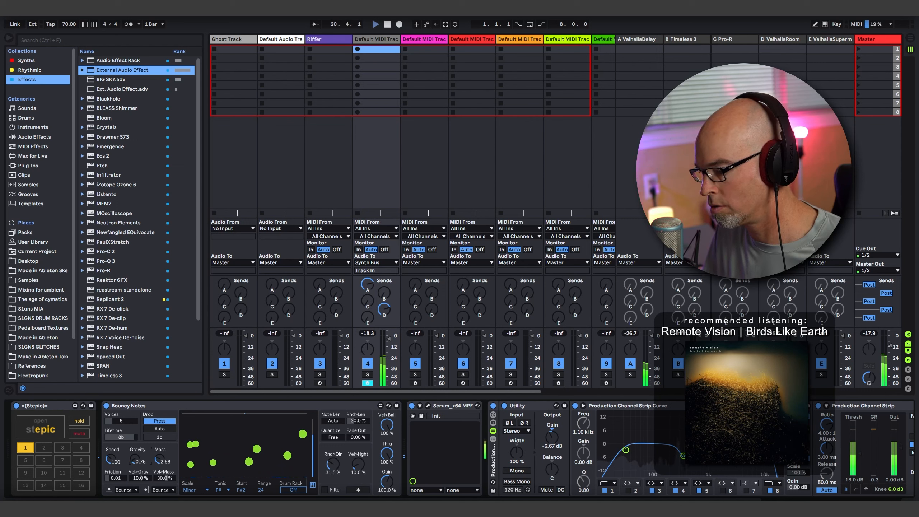
left_click_drag(134, 458, 135, 460)
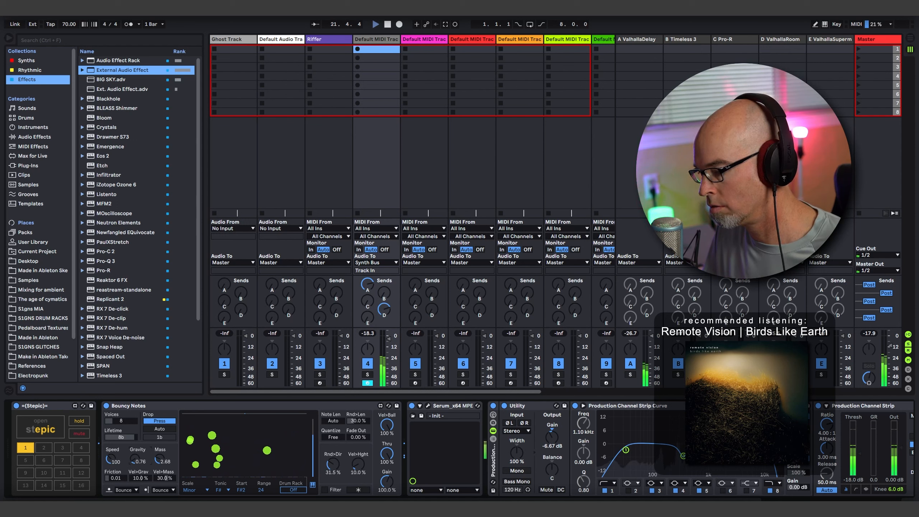
mouse_move(135, 459)
left_mouse_down()
mouse_move(135, 468)
mouse_move(135, 460)
left_mouse_up()
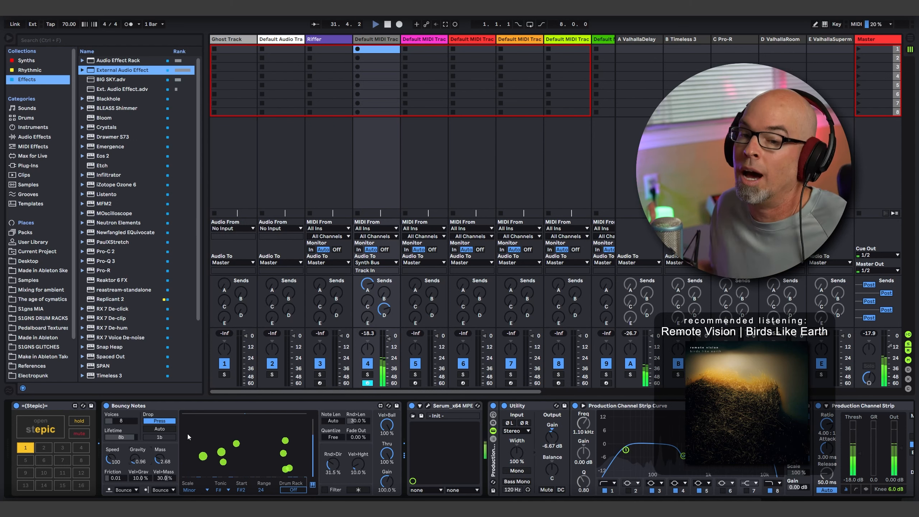
- Open Serum and check the modulators assigned to the filter cutoff, nudging the cutoff while listening
left_click(427, 405)
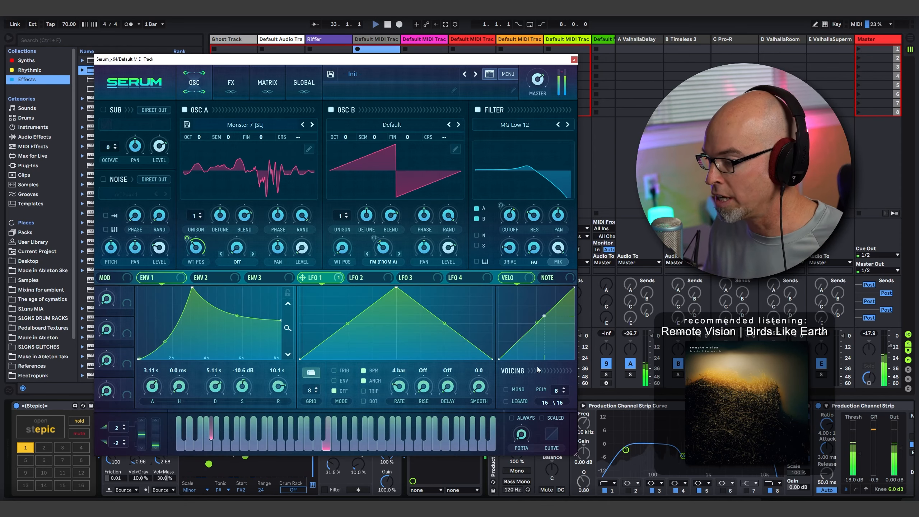
right_click(511, 217)
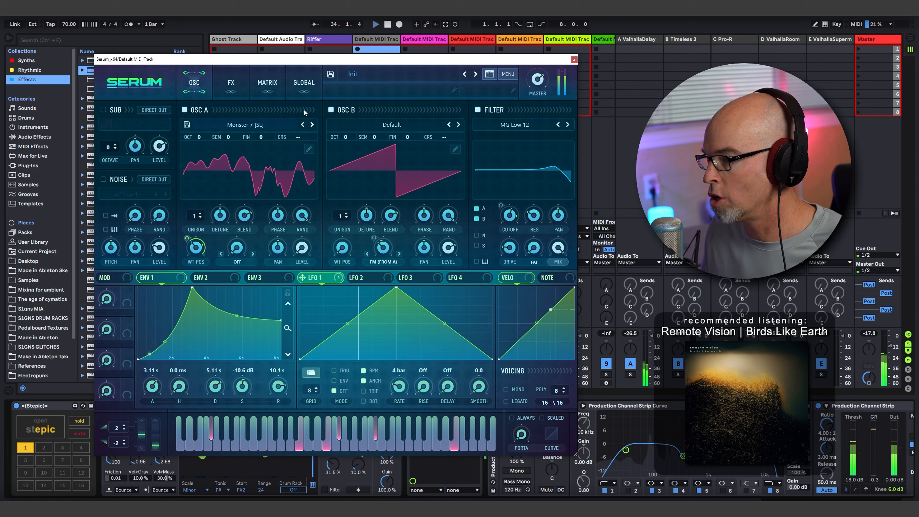
right_click(511, 215)
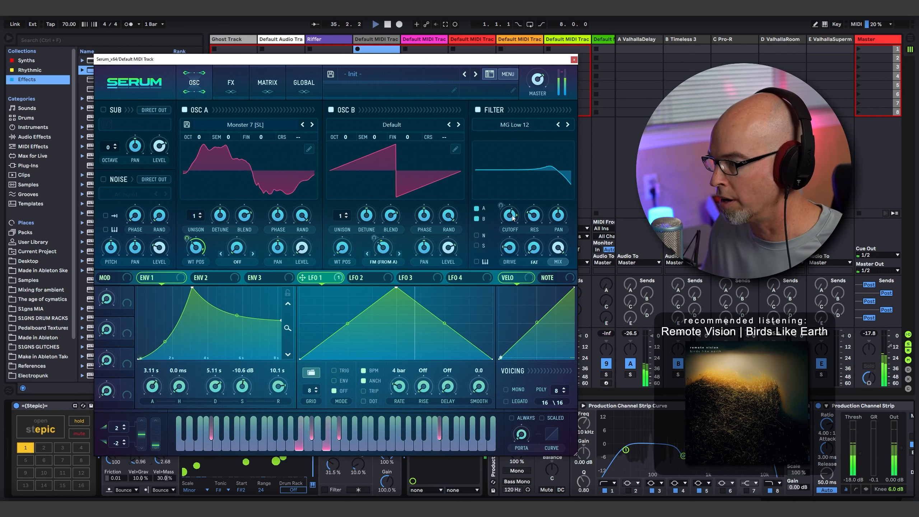
mouse_move(510, 235)
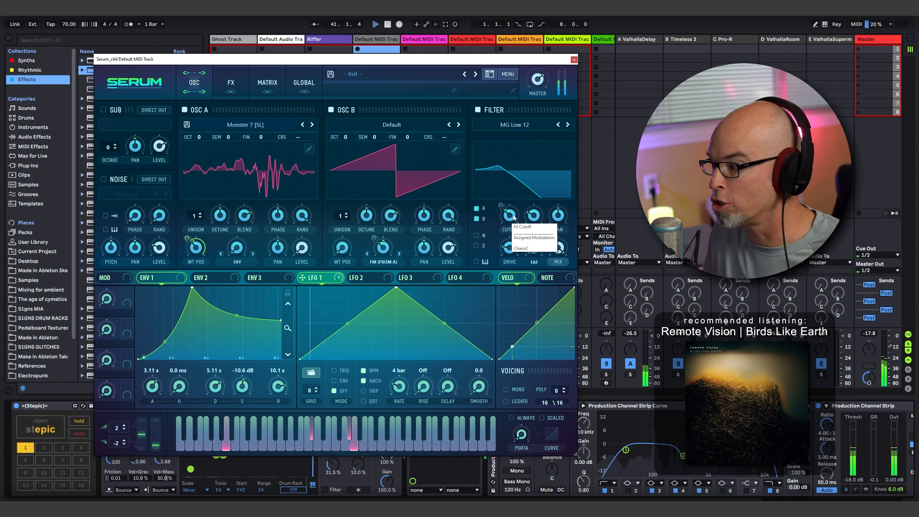
left_click_drag(513, 220, 514, 216)
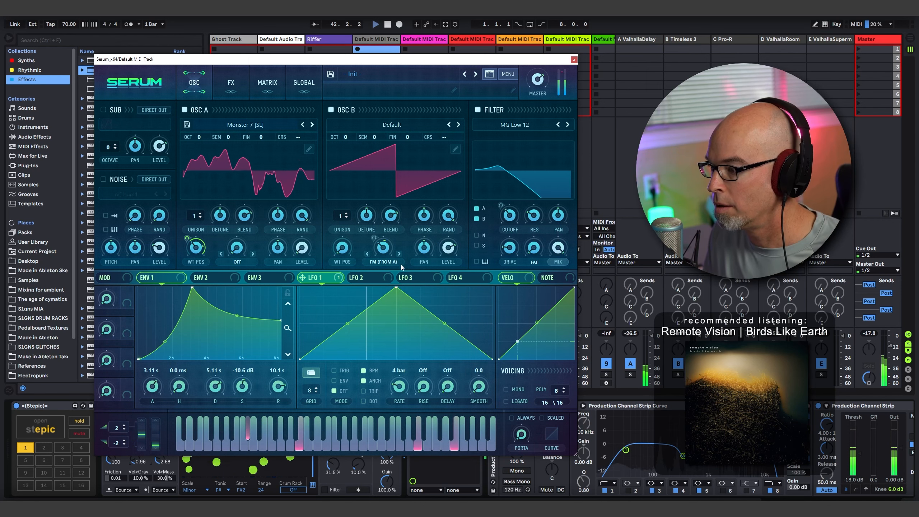
- Assign LFO 2 to the filter cutoff and set the LFO's rate to 8 bar
left_click(364, 279)
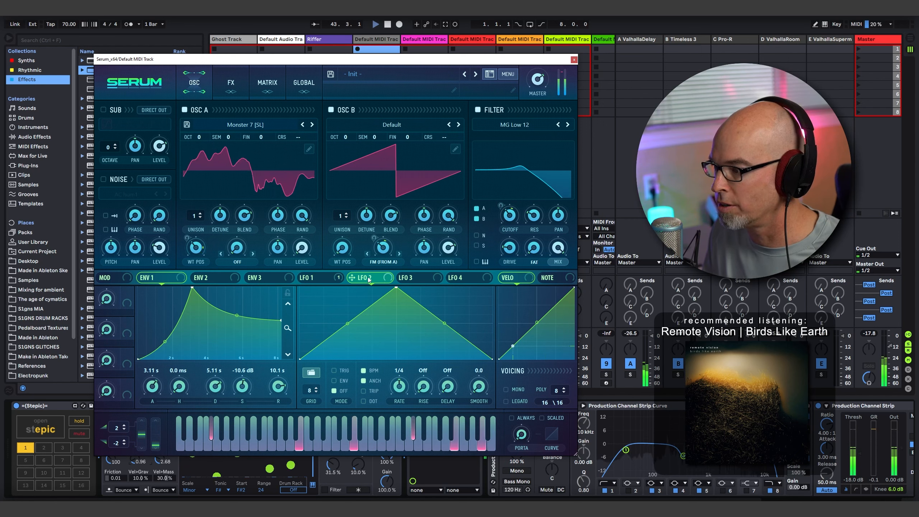
left_click_drag(513, 219, 511, 218)
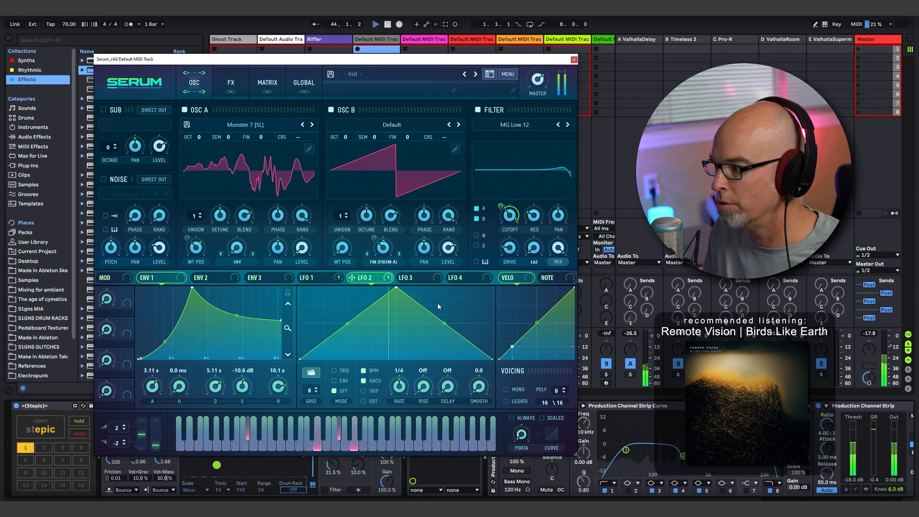
left_click_drag(401, 388, 402, 422)
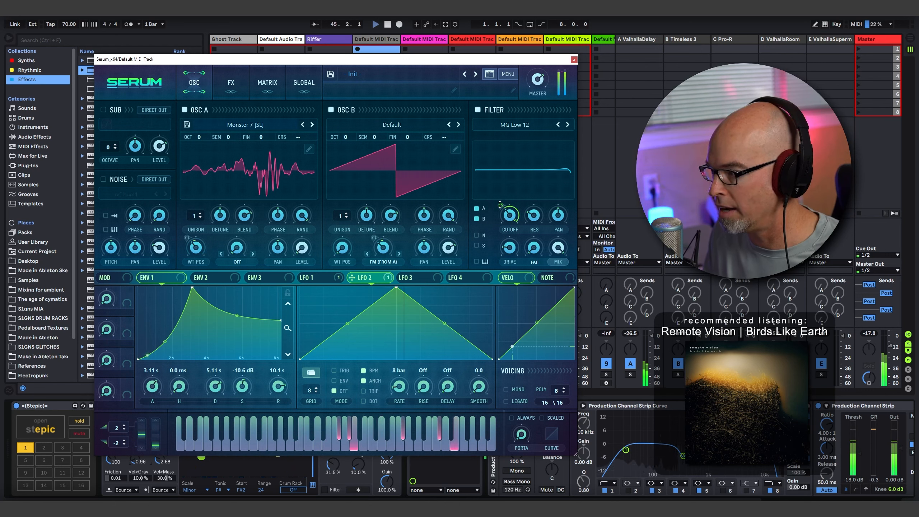
- Reduce LFO 2's modulation depth on the filter cutoff and fine-tune the cutoff while listening
left_click_drag(500, 205, 501, 218)
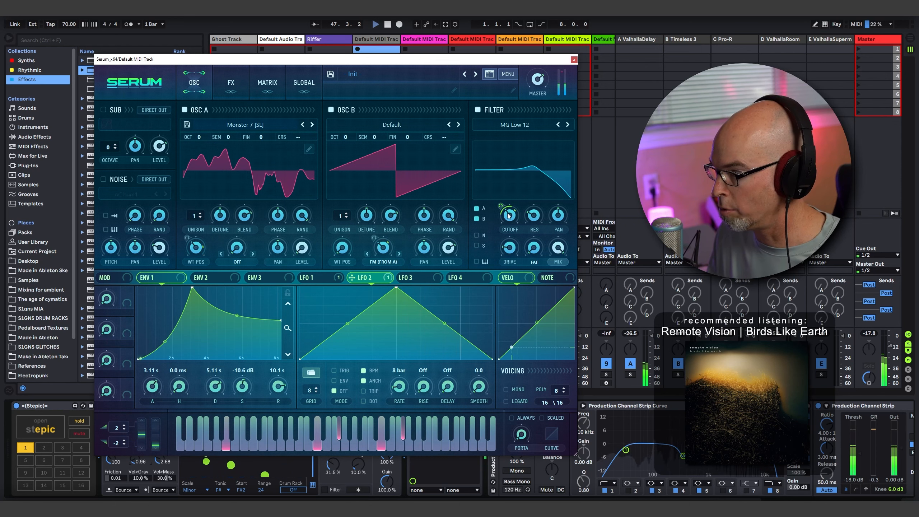
left_click(510, 212, "alt+shift")
left_click_drag(510, 212, 514, 205)
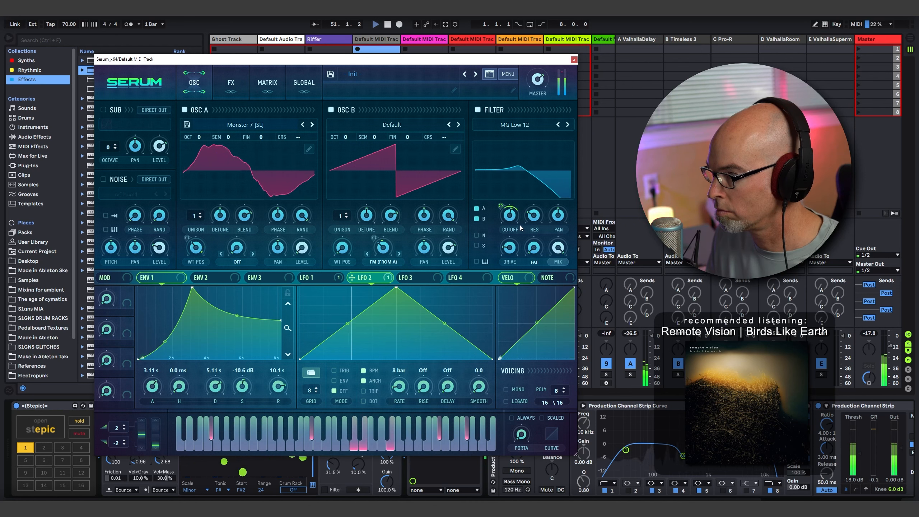
- Check Serum's chaos settings and modulation matrix, and fine-tune the filter cutoff while listening
left_click(299, 89)
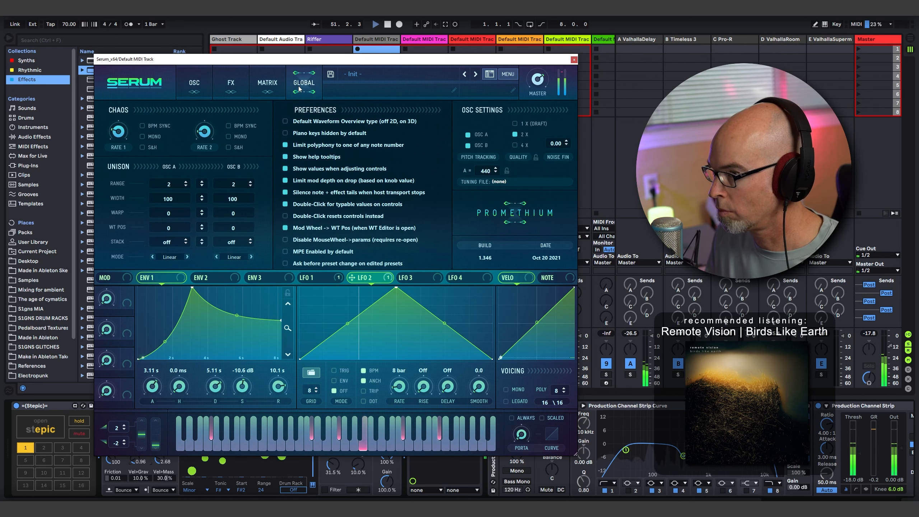
left_click(267, 84)
left_click(194, 84)
left_click_drag(511, 217, 511, 218)
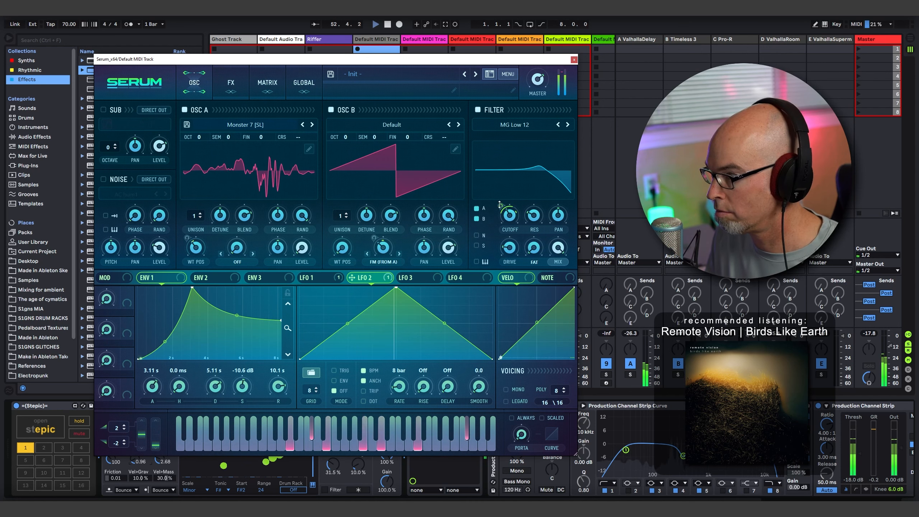
mouse_move(500, 208)
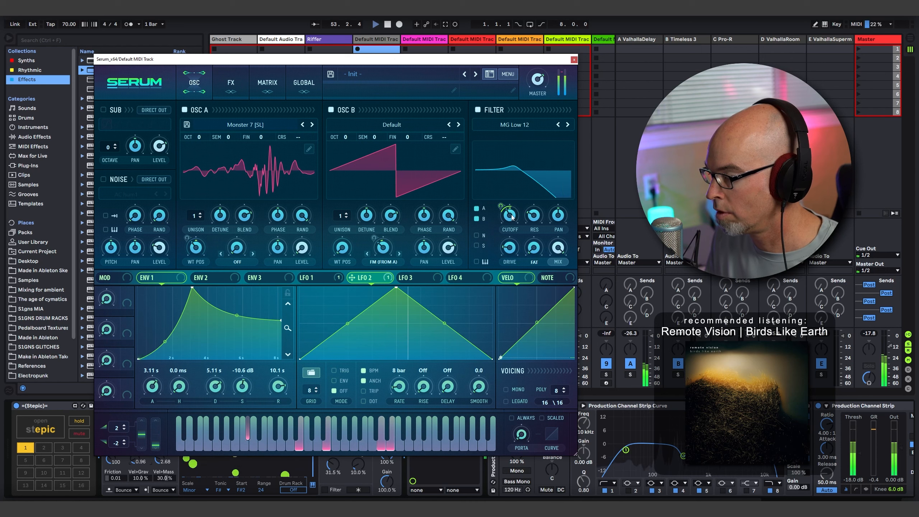
- Set Chaos 2's modulation amount on the filter cutoff to 27, review the chaos rates and close the Serum window
left_click(264, 95)
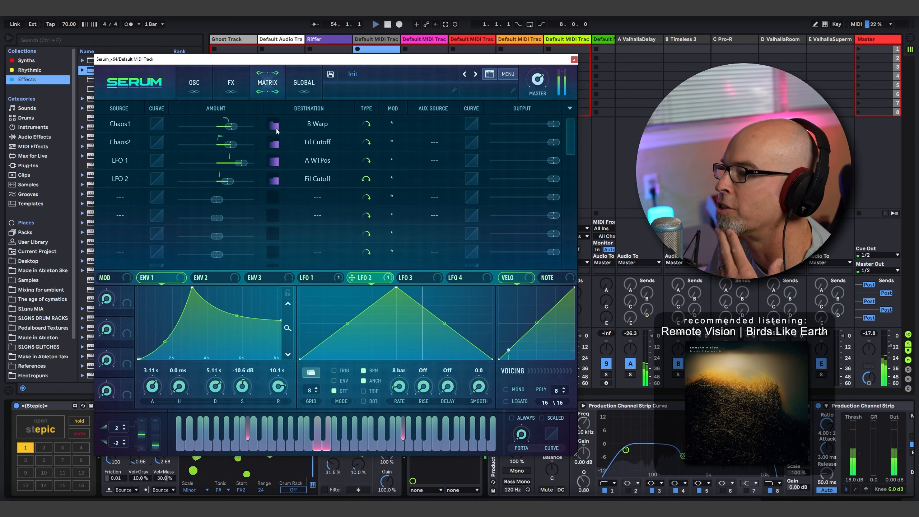
mouse_move(233, 144)
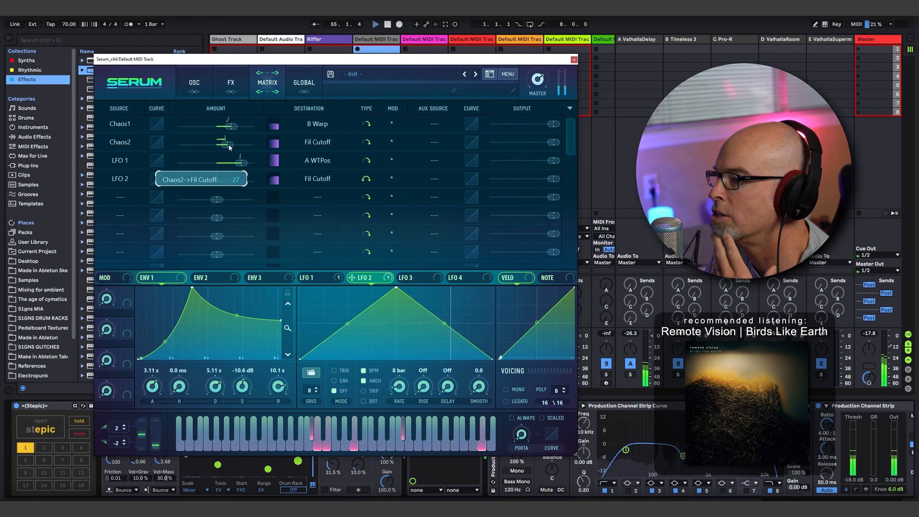
left_click(297, 88)
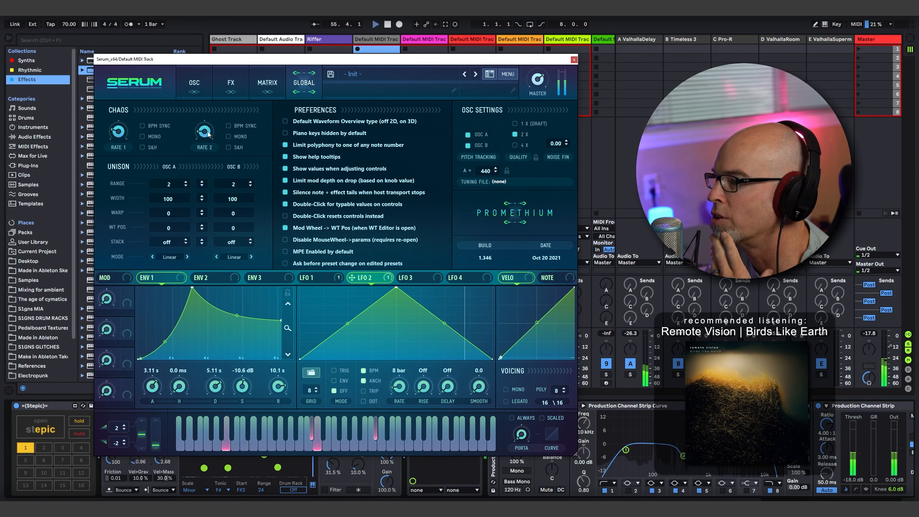
mouse_move(208, 135)
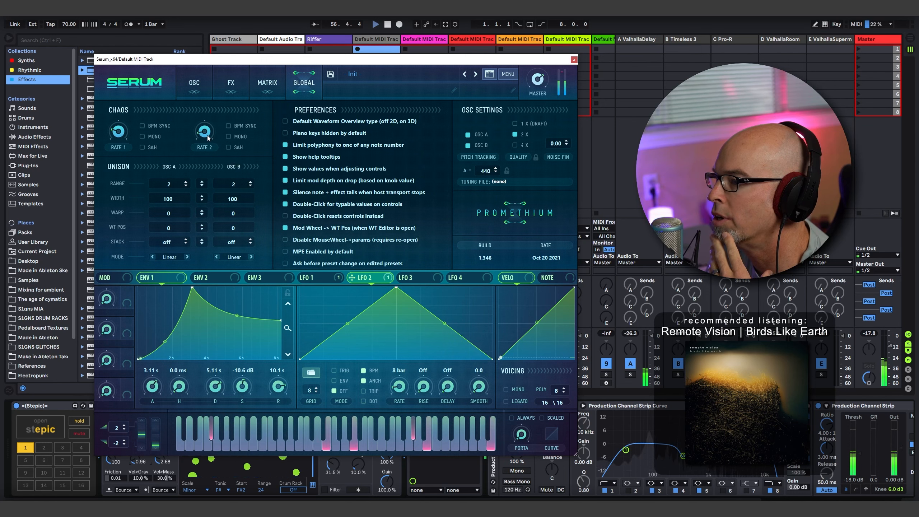
left_click(197, 87)
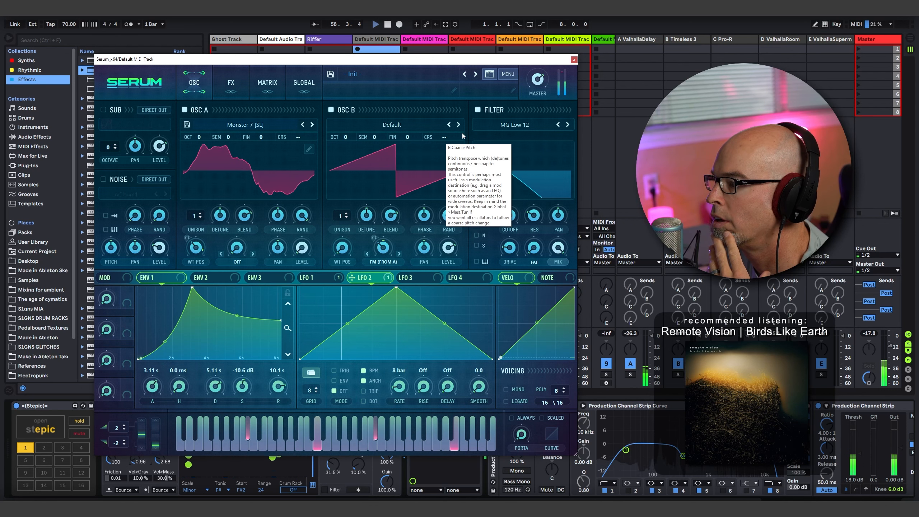
left_click(573, 60)
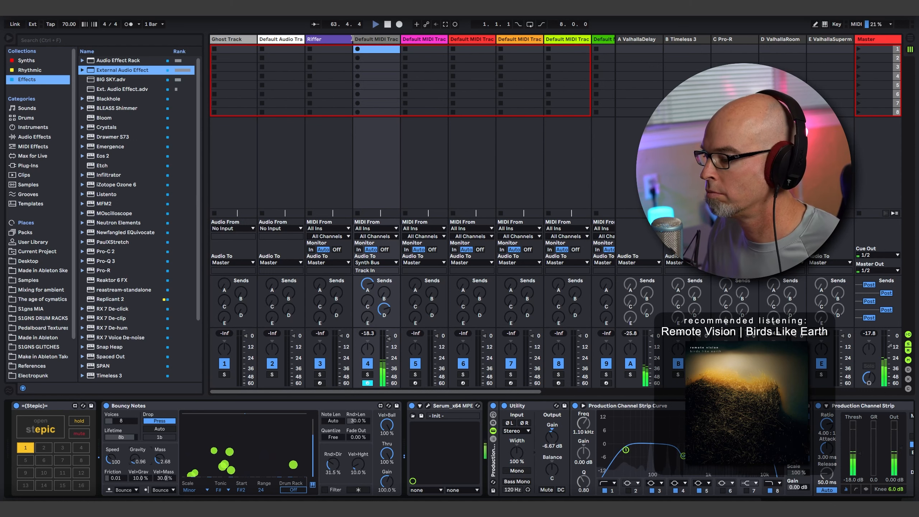
- Duplicate the default audio track and set the audio input of both tracks to Ext. In
left_click(290, 40)
key("ctrl+d")
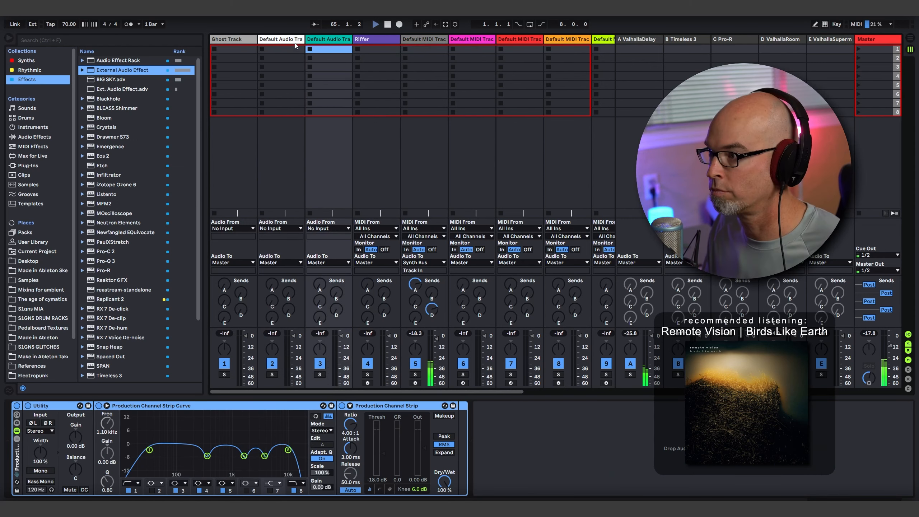
left_click(275, 229)
left_click(279, 235)
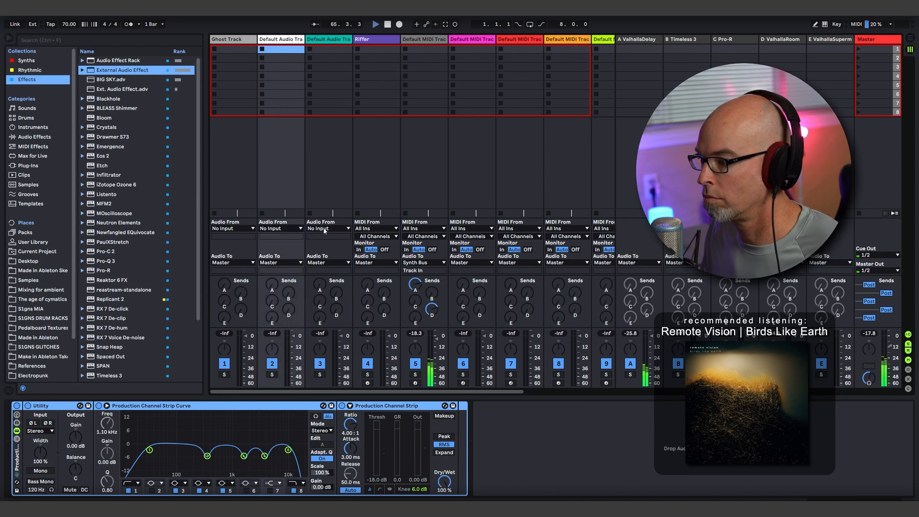
left_click(322, 228)
left_click(331, 235)
- Set the first audio track's input channel to 7 and the second audio track's input channel to 8
left_click(283, 236)
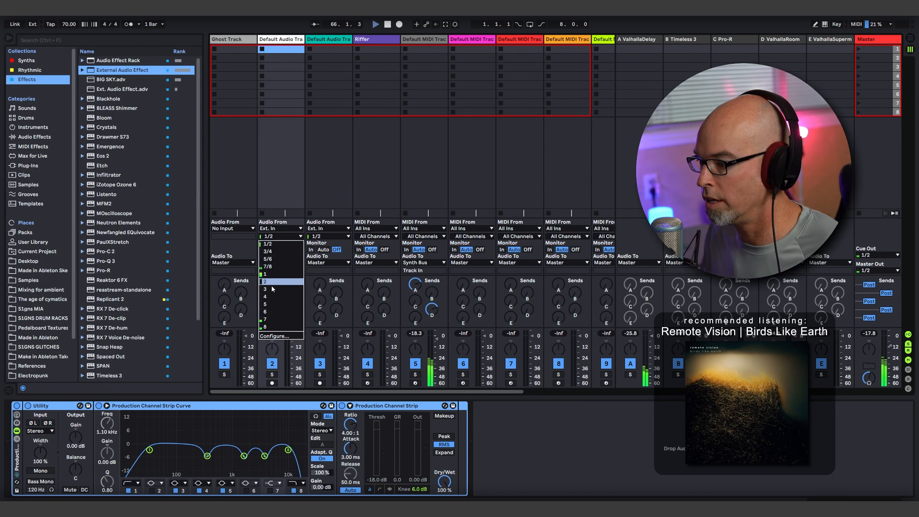
left_click(281, 319)
left_click(329, 236)
left_click(329, 327)
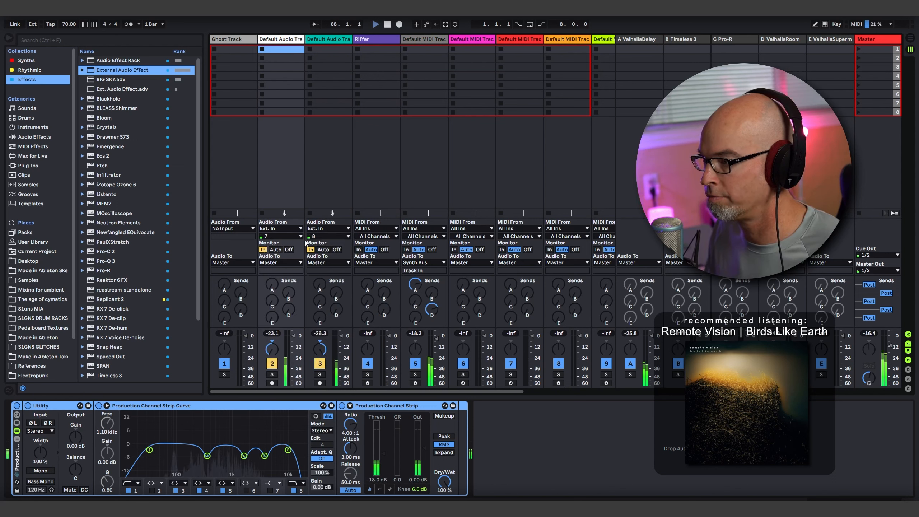
- Switch to the Arrangement View and record the generative synth into the two audio tracks from the start
key("Tab")
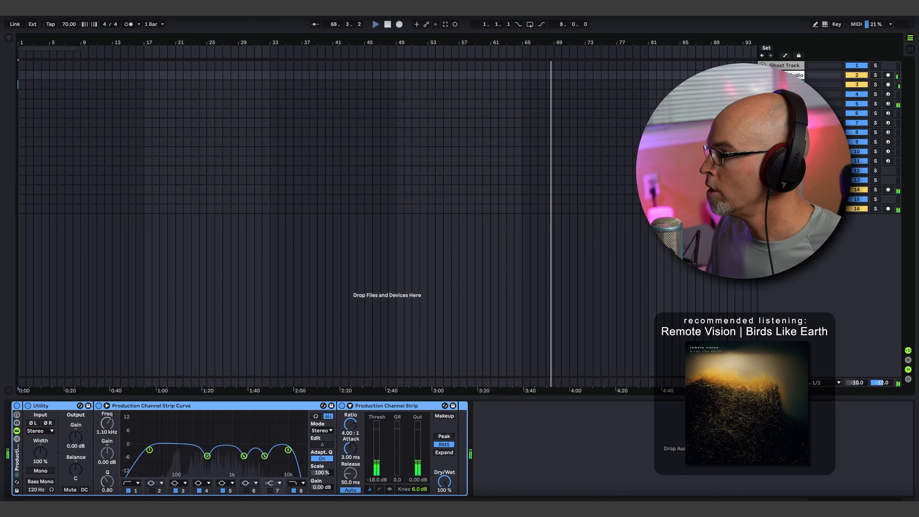
left_click(762, 120)
key("space")
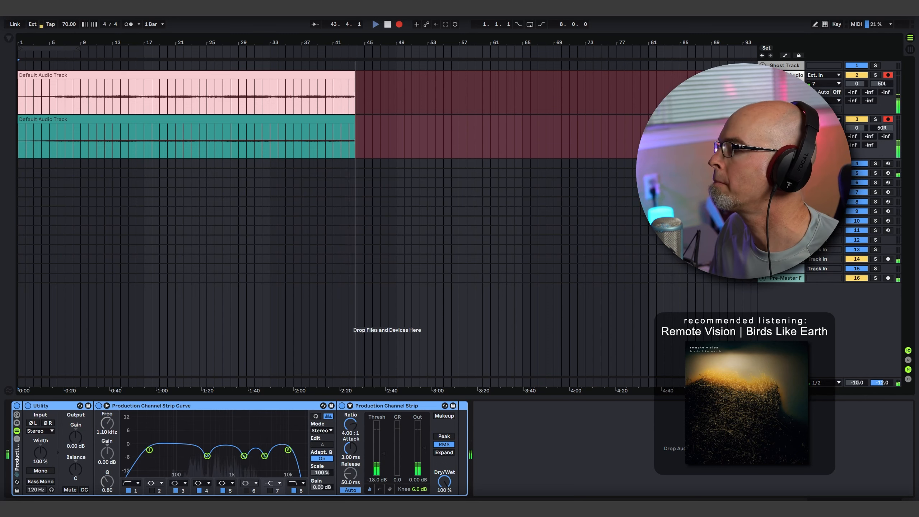
- Turn off Stepic on the Serum track, let the notes decay and stop the recording
left_click(763, 173)
left_click(786, 173)
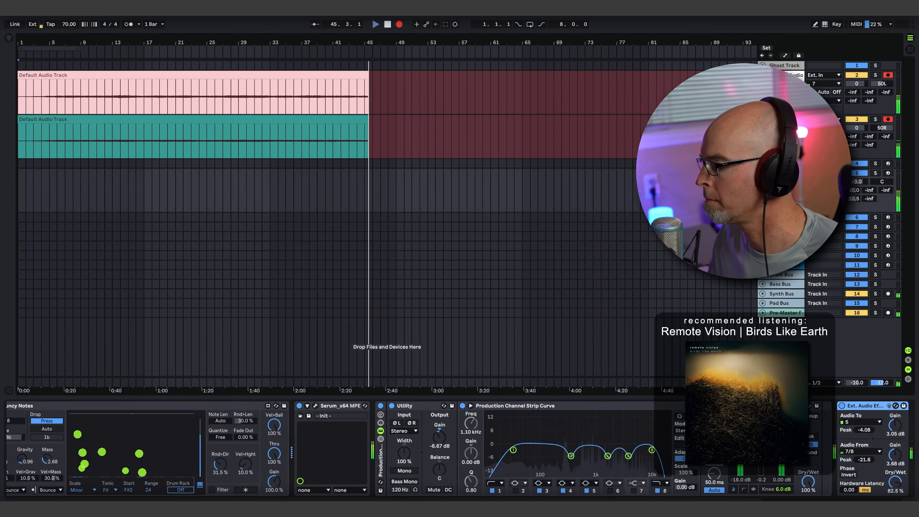
scroll(745, 448, "left", 5)
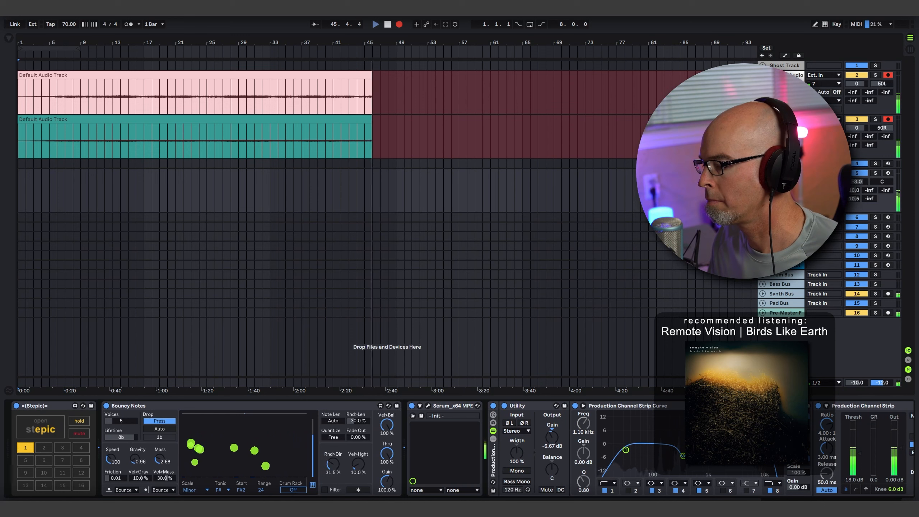
left_click(16, 405)
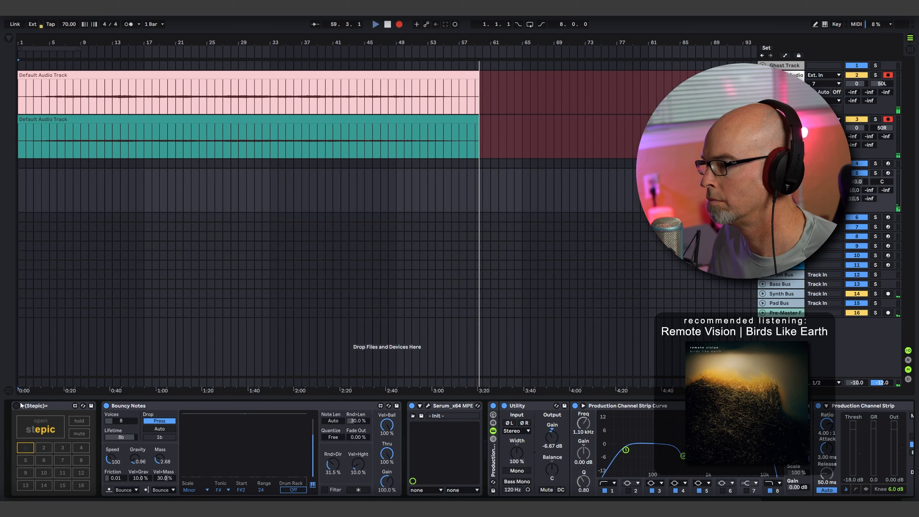
key("space")
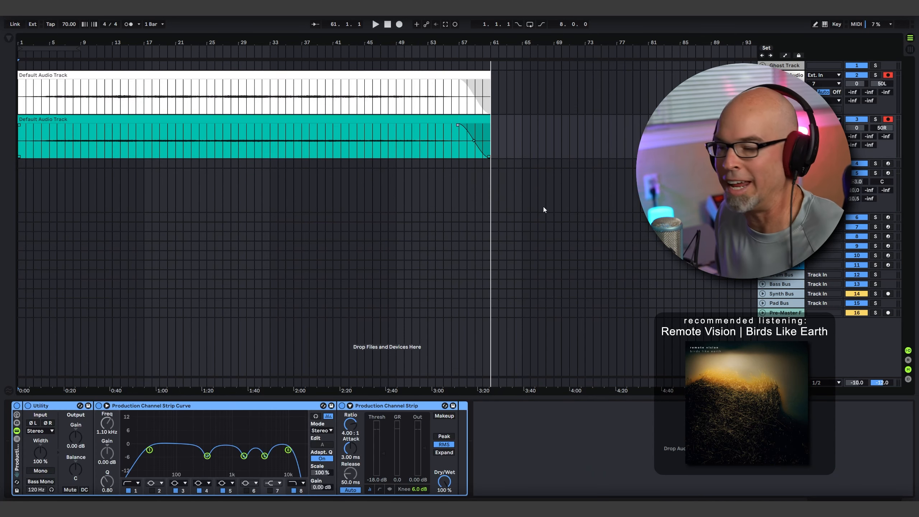
- Add fade-ins about four bars long to the starts of both recorded audio clips
left_click(398, 347)
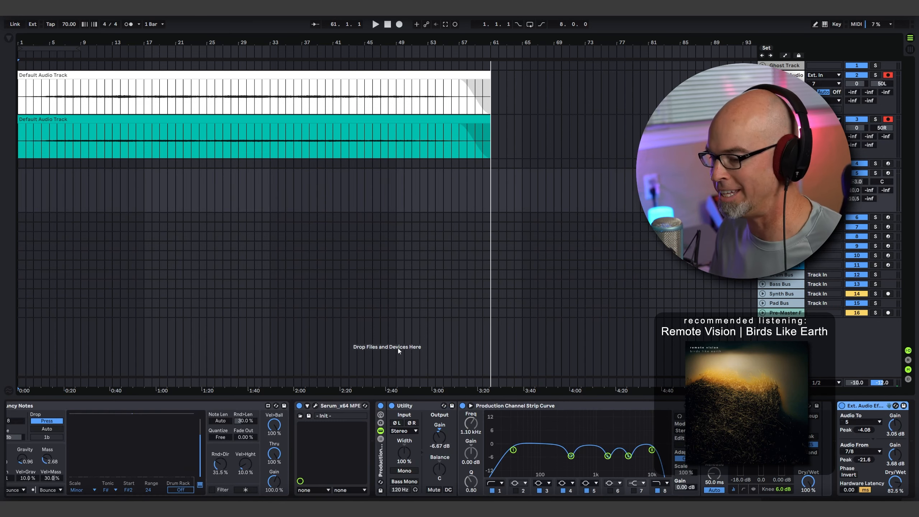
scroll(459, 448, "left", 3)
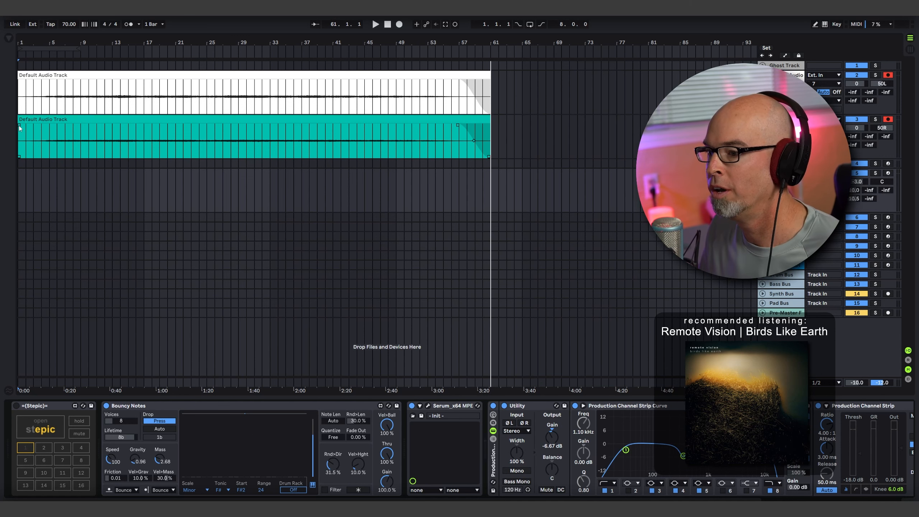
left_click_drag(18, 125, 58, 125)
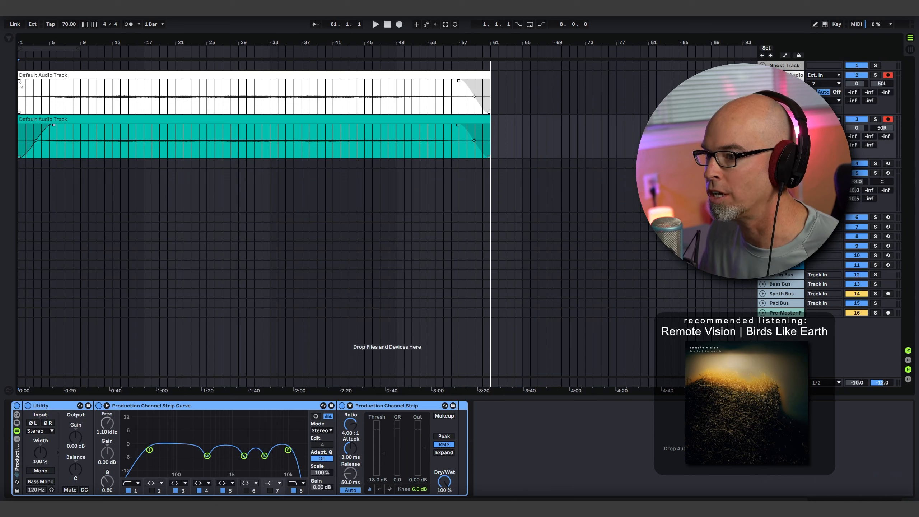
left_click_drag(19, 83, 53, 81)
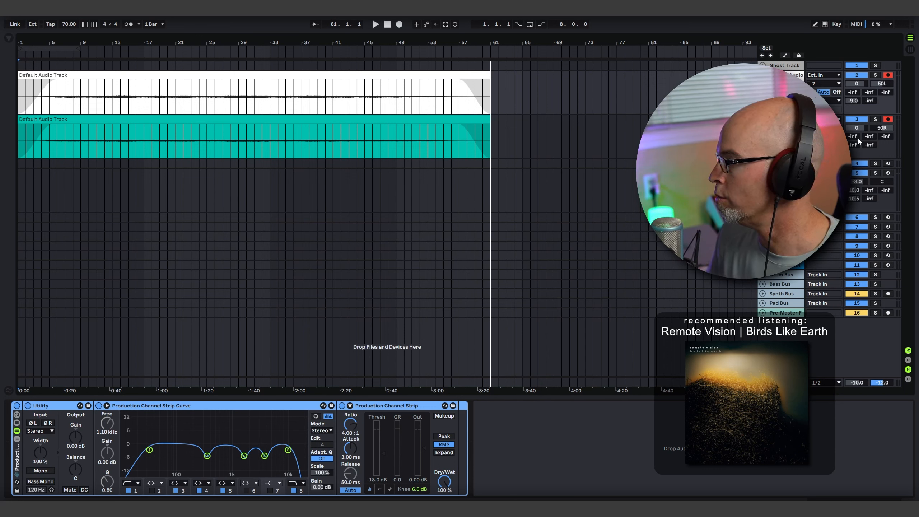
- Deactivate the Serum track and route the recorded audio's output to the Pad Bus while playing from about bar 25
left_click(861, 173)
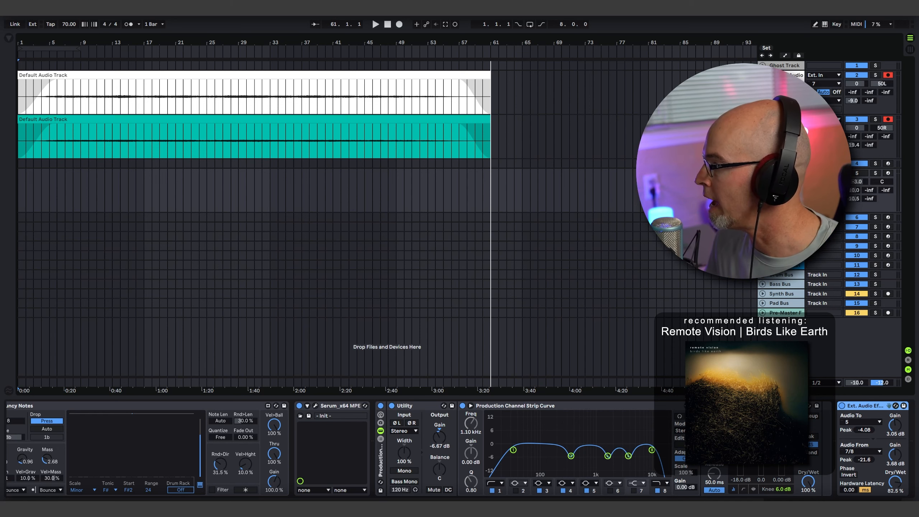
key("u")
left_click(215, 132)
key("space")
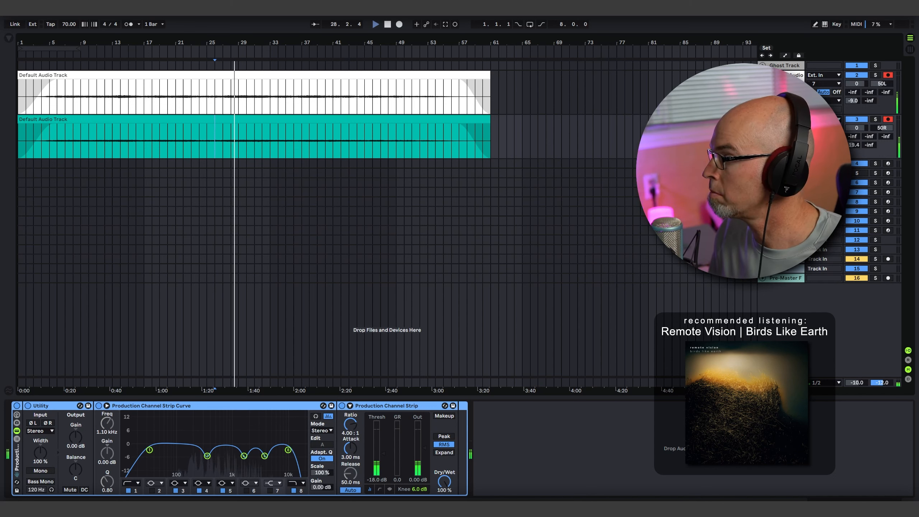
left_click(823, 100)
left_click(832, 171)
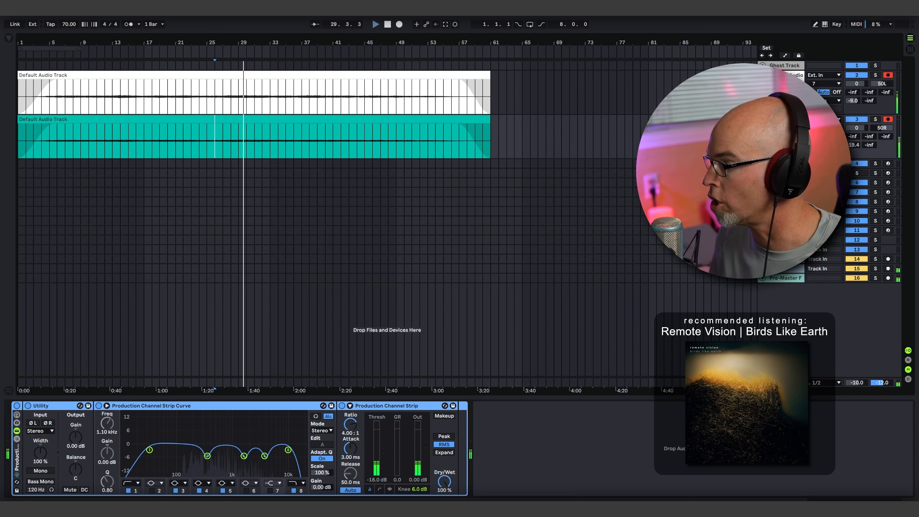
- Unfold and select the empty MIDI track 6, arm it for recording and stop playback
left_click(763, 183)
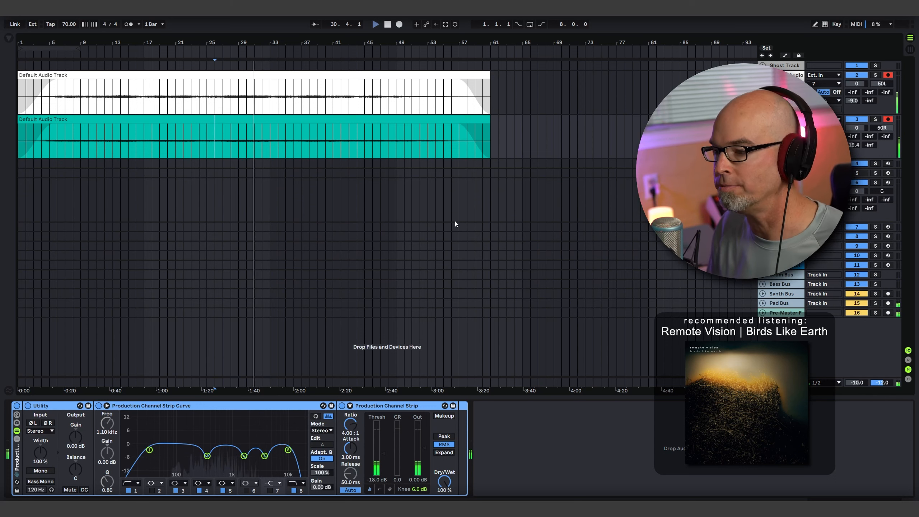
left_click(783, 182)
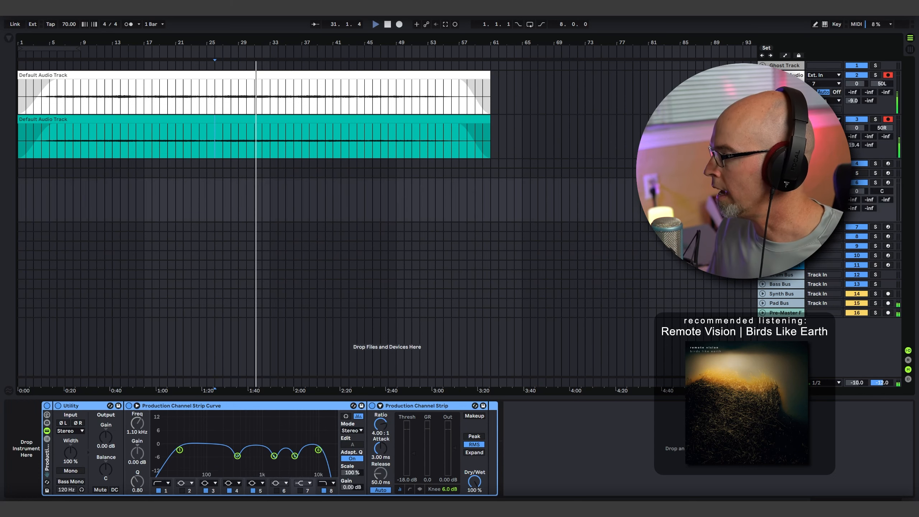
left_click(888, 182)
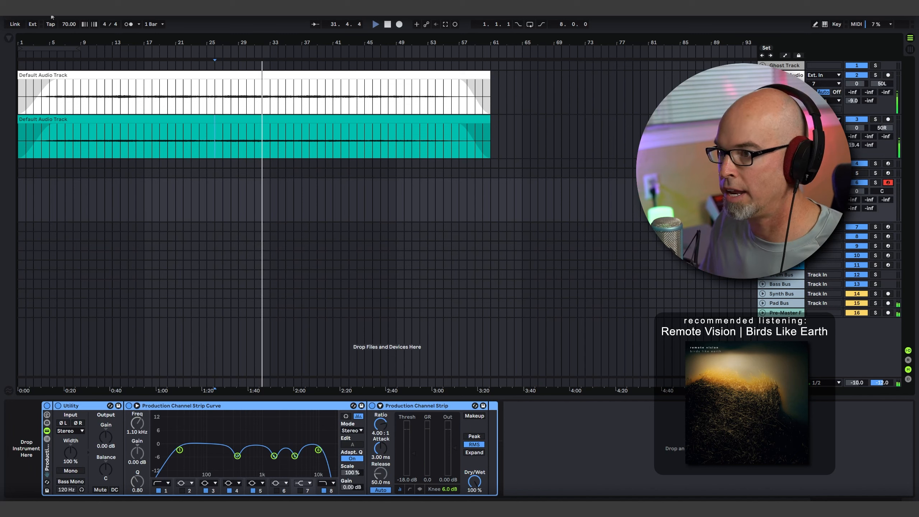
key("space")
- Load Vital from the Synths collection onto MIDI track 6, hide the browser and reposition the Vital window
left_click(9, 38)
scroll(116, 298, "down", 4)
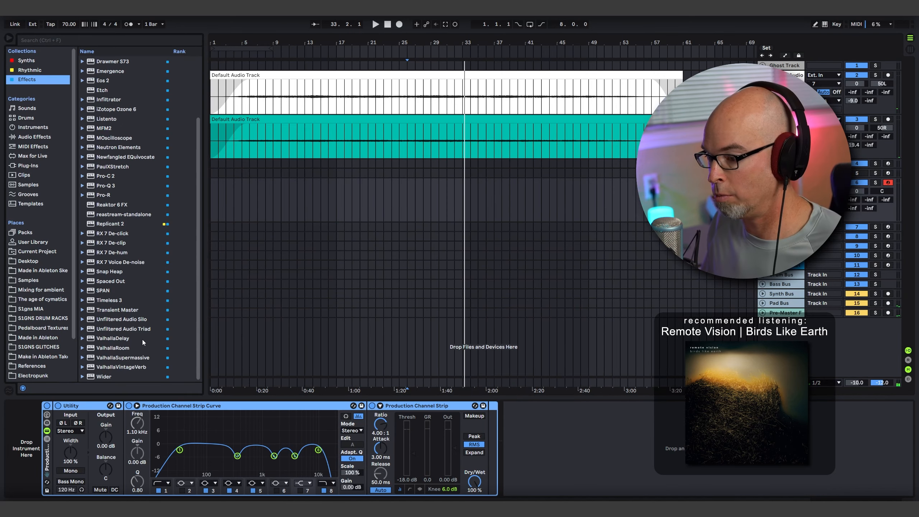
left_click(24, 61)
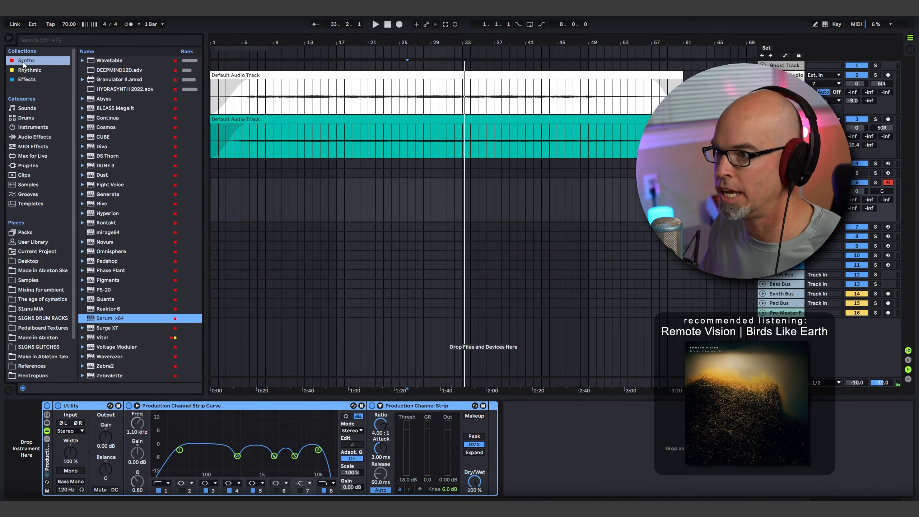
left_click_drag(106, 338, 416, 192)
left_click(11, 37)
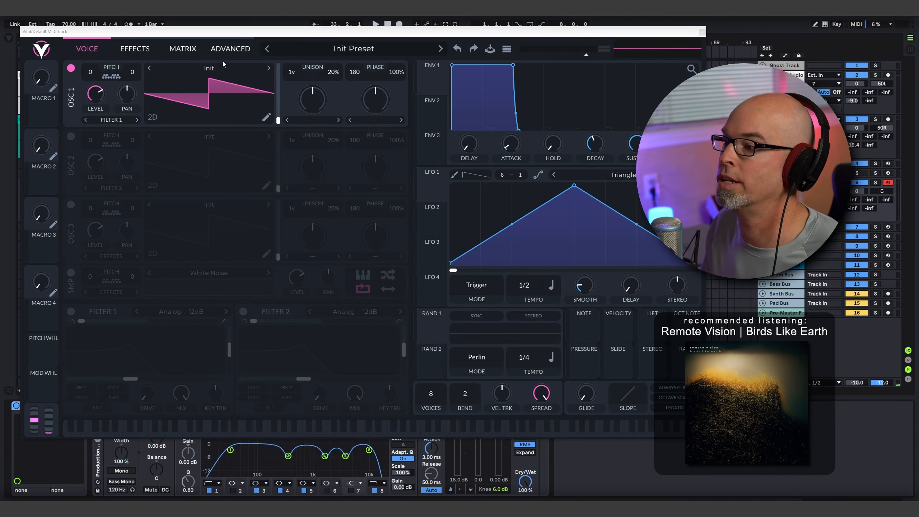
mouse_move(238, 36)
left_mouse_down()
mouse_move(250, 51)
mouse_move(246, 36)
mouse_move(240, 50)
left_mouse_up()
- Open the wavetable editor for oscillator 1 in Vital
left_click(266, 131)
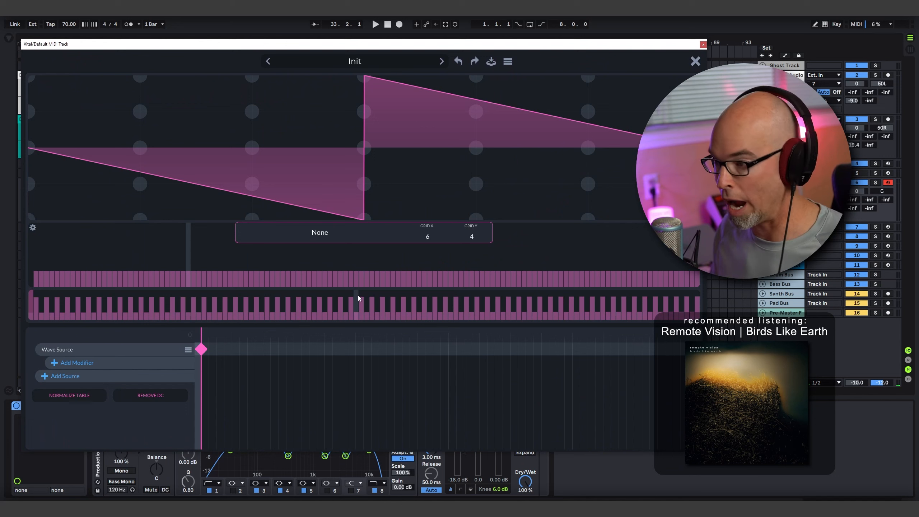
left_click(695, 61)
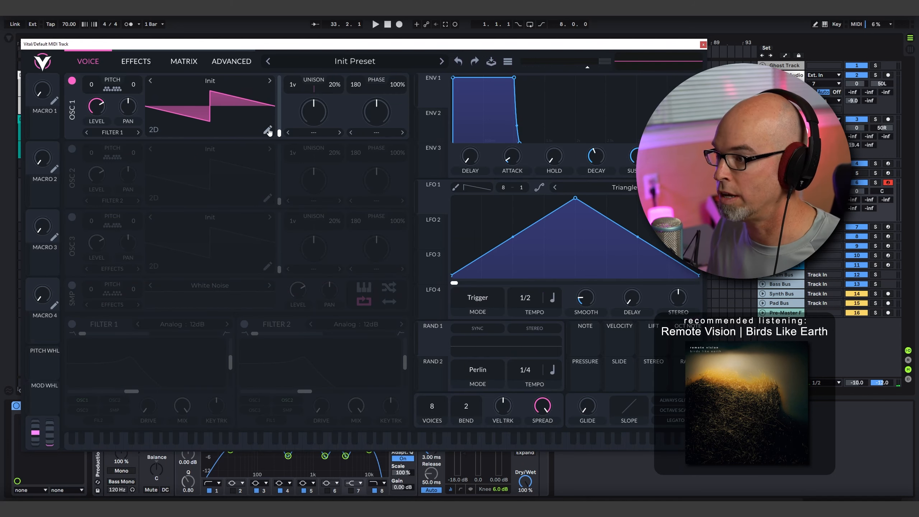
left_click(267, 130)
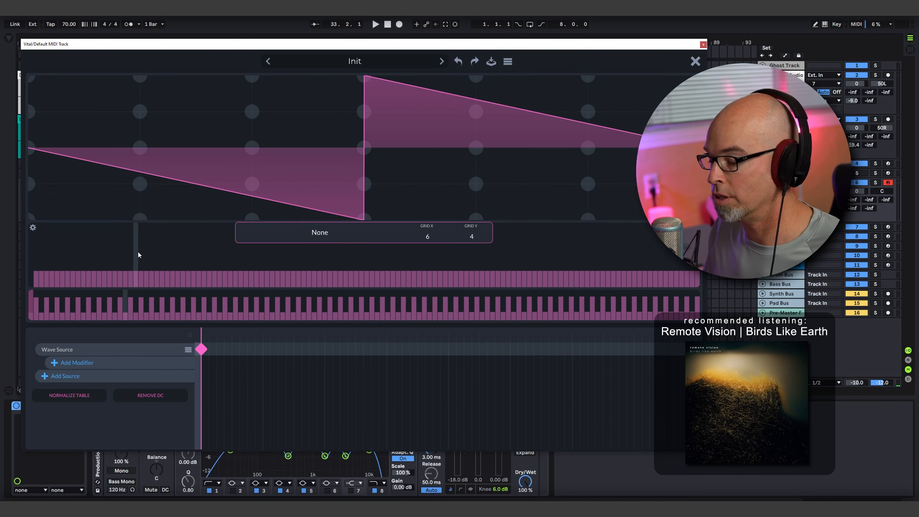
- Draw an uneven harmonic amplitude spectrum for the first keyframe and clear all harmonics right of the last high partial
mouse_move(57, 268)
left_mouse_down()
mouse_move(92, 275)
mouse_move(220, 228)
mouse_move(351, 269)
mouse_move(503, 290)
mouse_move(550, 271)
left_mouse_up()
right_click(551, 270)
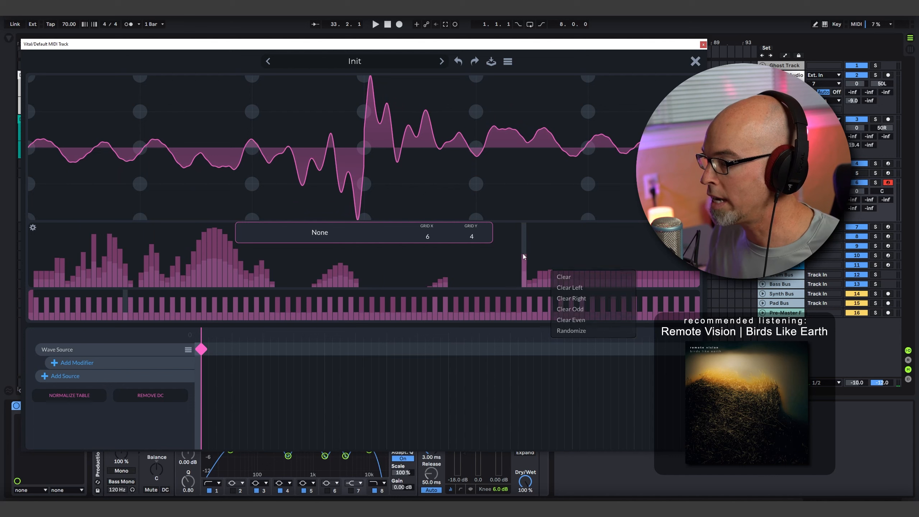
right_click(525, 250)
left_click(561, 278)
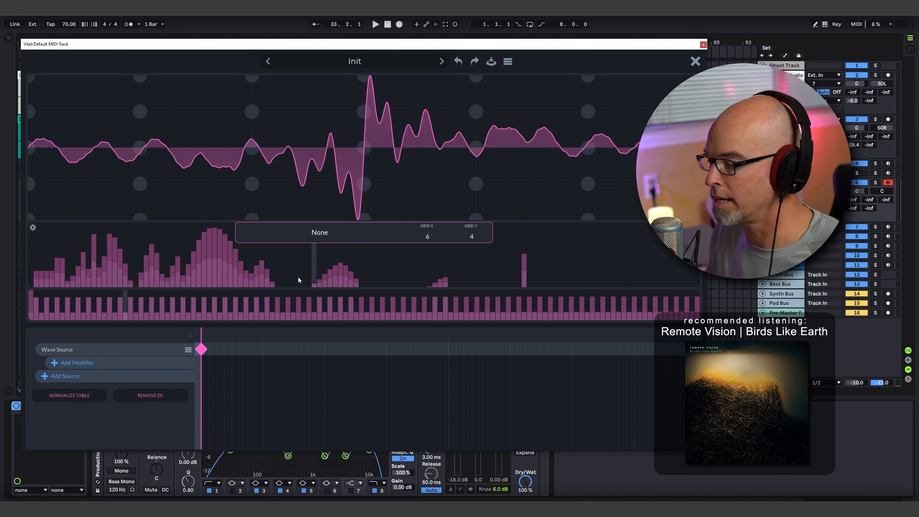
- Randomize the first keyframe's harmonic phases and redraw its amplitudes as separated groups thinning out toward the high harmonics
left_click_drag(67, 252, 49, 257)
right_click(92, 304)
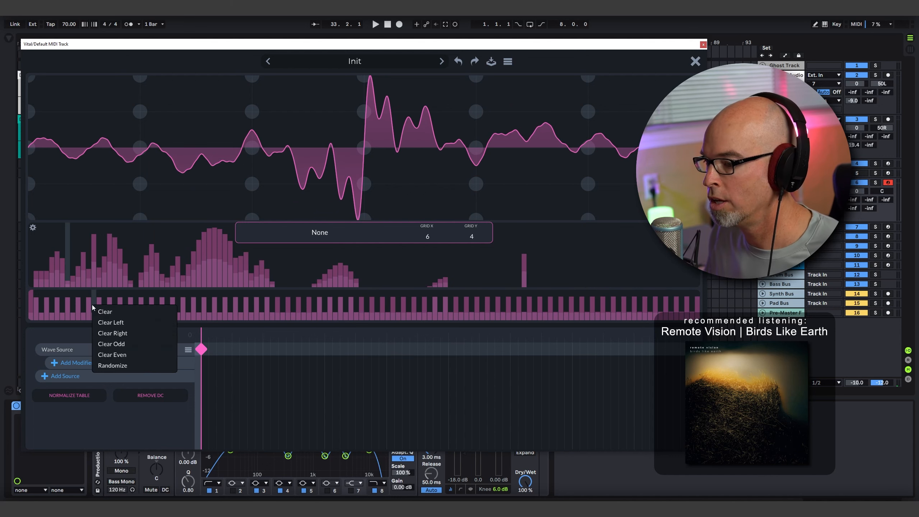
left_click(133, 365)
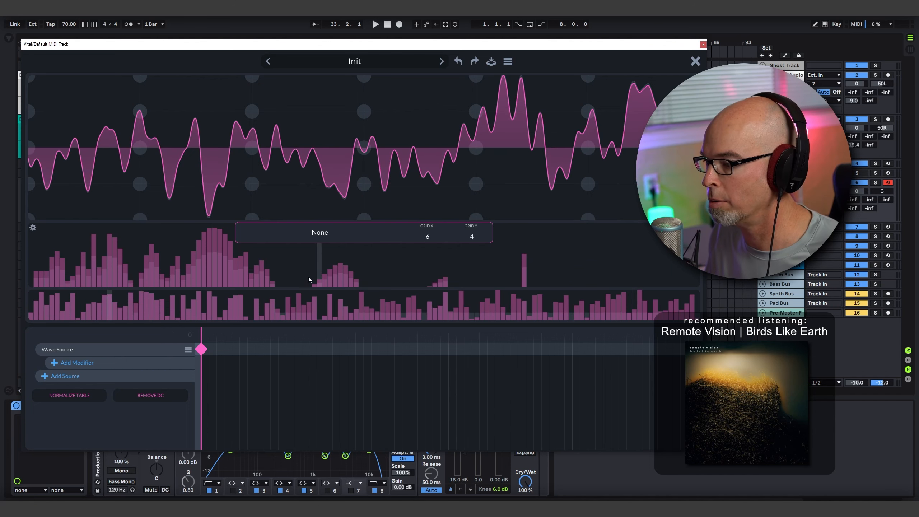
mouse_move(225, 284)
left_mouse_down()
mouse_move(194, 282)
mouse_move(172, 296)
mouse_move(604, 292)
left_mouse_up()
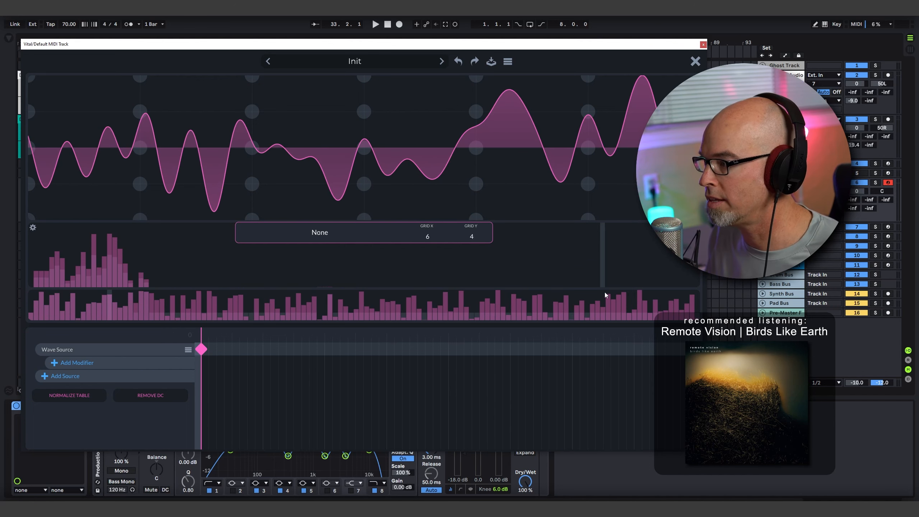
mouse_move(129, 266)
left_mouse_down()
mouse_move(109, 264)
mouse_move(369, 269)
mouse_move(500, 255)
left_mouse_up()
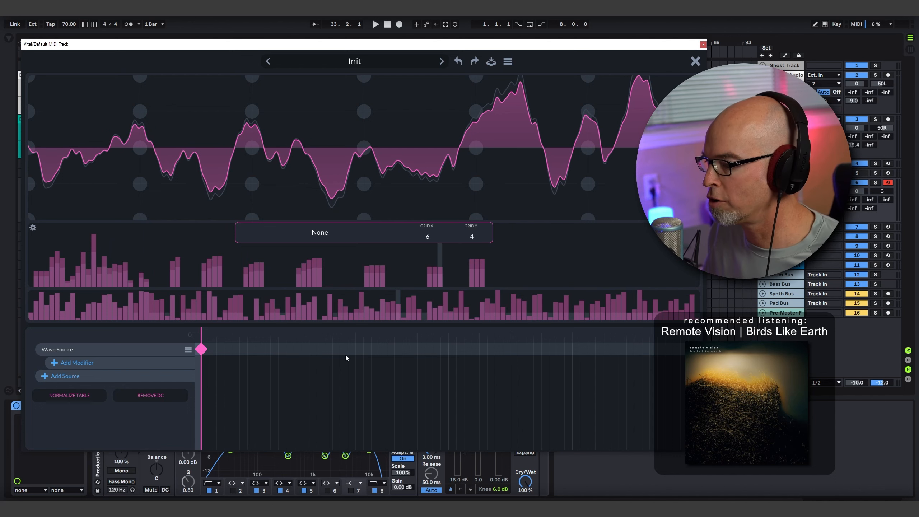
- Add a second Wave Source keyframe, draw a different harmonic amplitude spectrum for it and randomize its phases
double_click(355, 347)
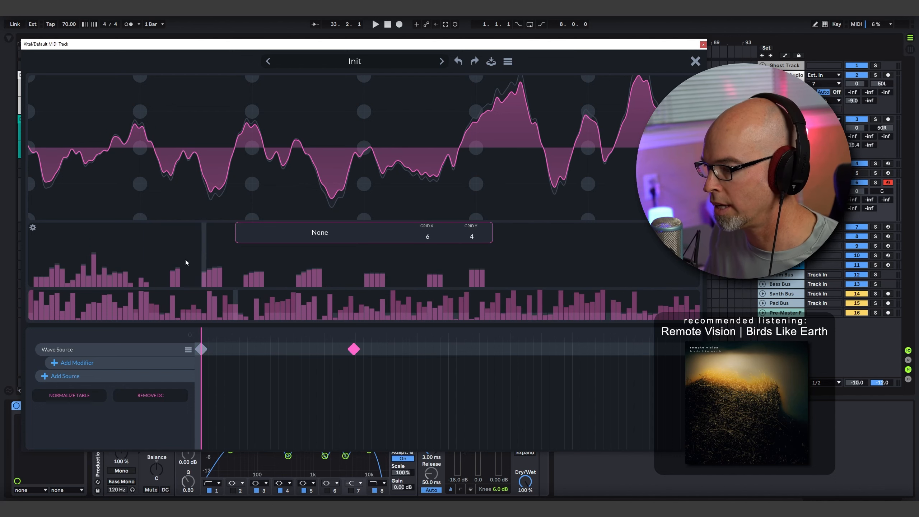
mouse_move(38, 246)
left_mouse_down()
mouse_move(55, 242)
mouse_move(85, 257)
mouse_move(115, 250)
mouse_move(30, 254)
mouse_move(59, 226)
mouse_move(45, 211)
mouse_move(62, 251)
mouse_move(72, 232)
mouse_move(144, 256)
mouse_move(269, 268)
mouse_move(544, 264)
left_mouse_up()
right_click(173, 314)
left_click(206, 363)
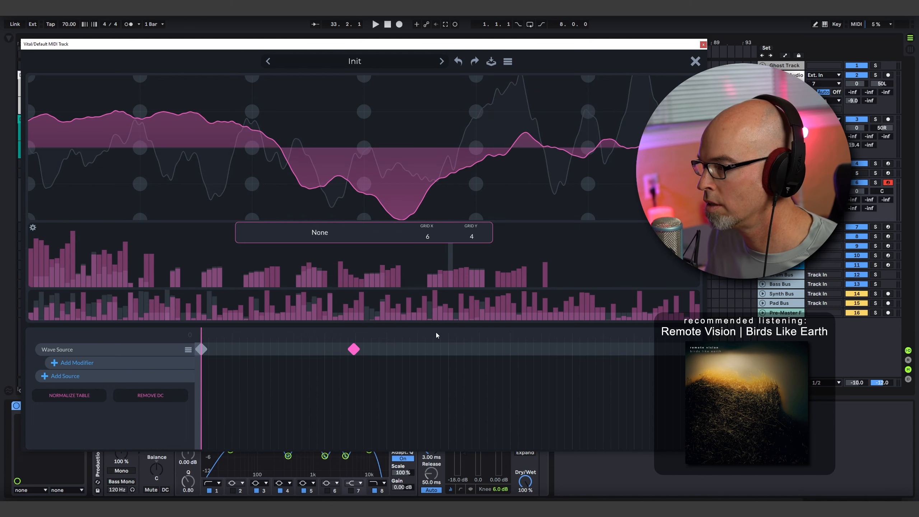
- Add a third Wave Source keyframe past the middle of the timeline, redraw its harmonic amplitudes and randomize its phases
left_click(488, 350)
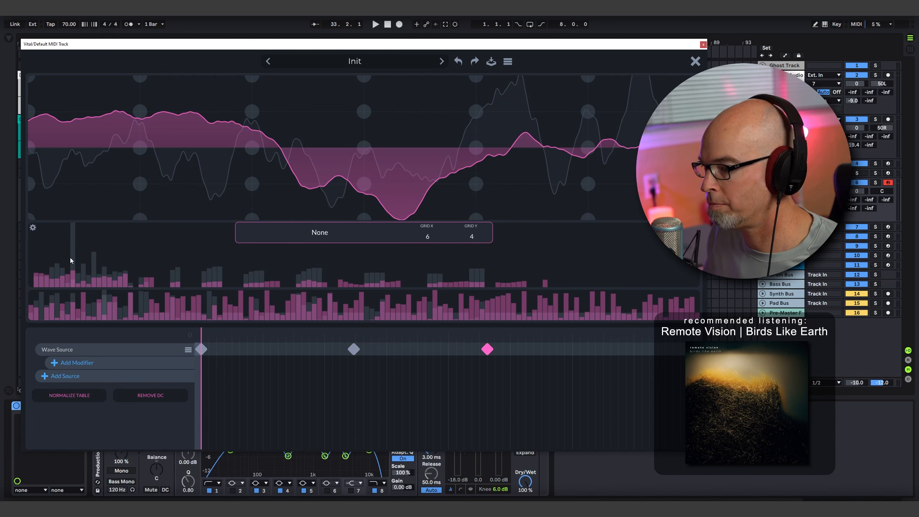
mouse_move(70, 257)
left_mouse_down()
mouse_move(50, 244)
mouse_move(96, 254)
mouse_move(141, 248)
mouse_move(272, 283)
mouse_move(573, 262)
left_mouse_up()
right_click(240, 308)
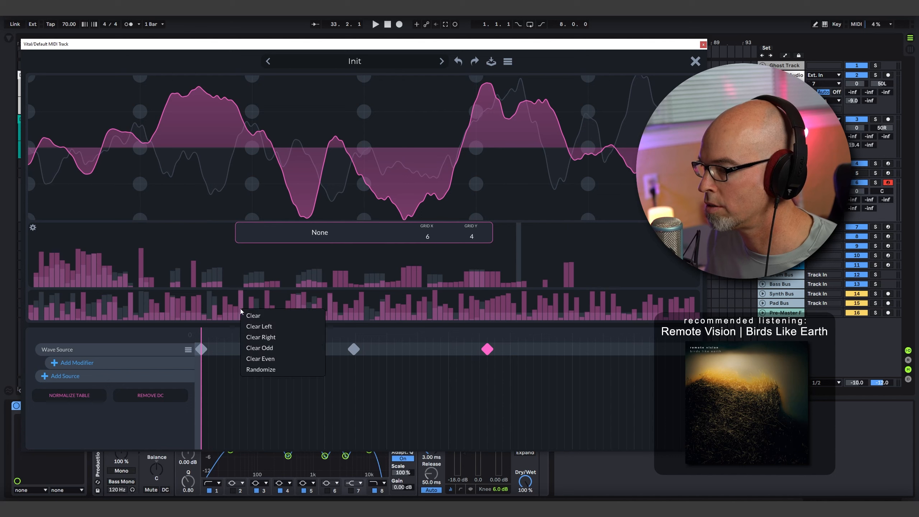
left_click(294, 369)
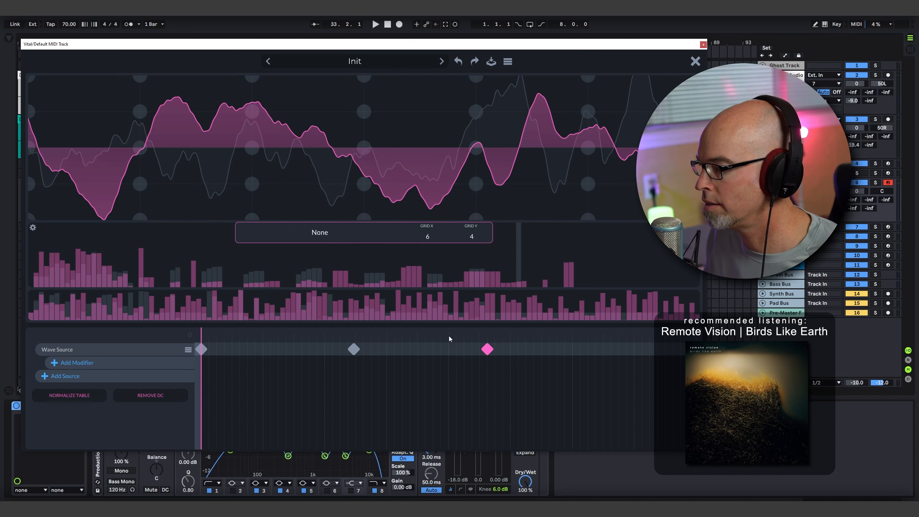
- Place another Wave Source keyframe between the second one and the timeline's end, reshape its harmonic amplitudes and randomize its phases
left_click_drag(448, 338, 657, 347)
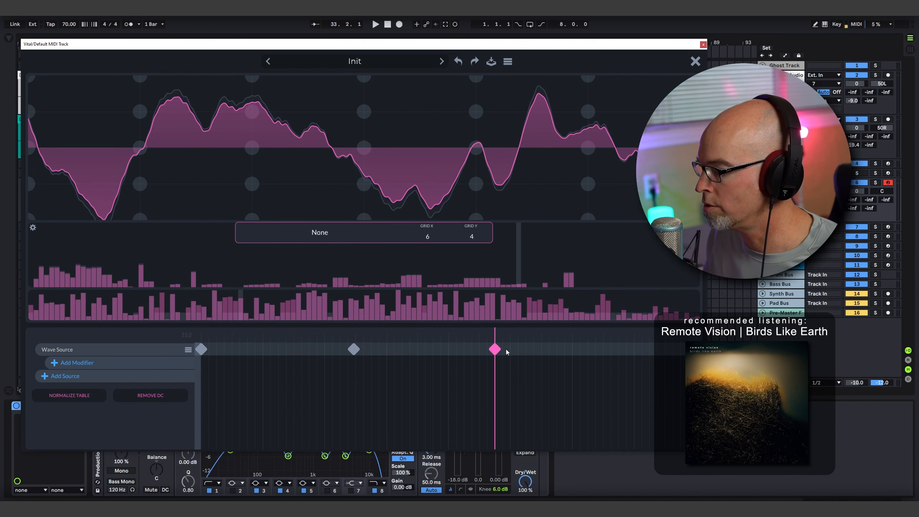
left_click_drag(506, 352, 525, 350)
mouse_move(92, 258)
left_mouse_down()
mouse_move(52, 256)
mouse_move(109, 249)
mouse_move(218, 264)
mouse_move(466, 261)
left_mouse_up()
right_click(78, 296)
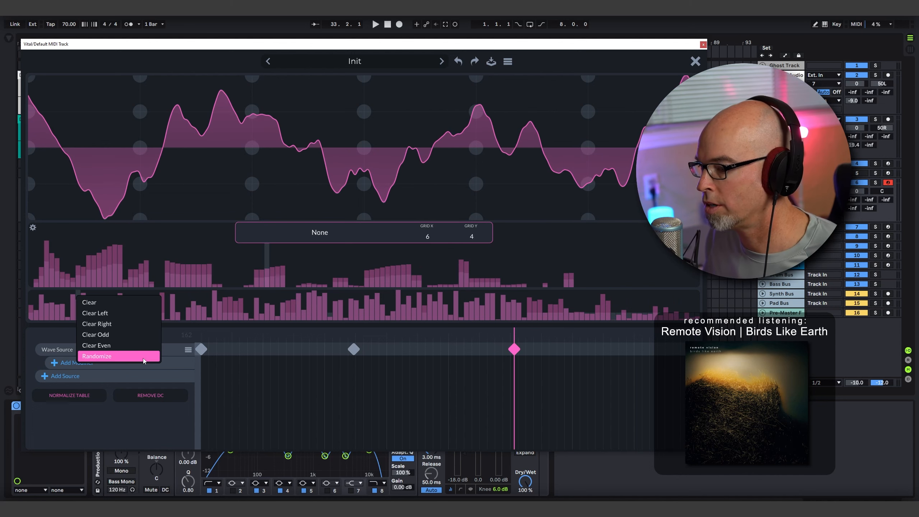
left_click(145, 357)
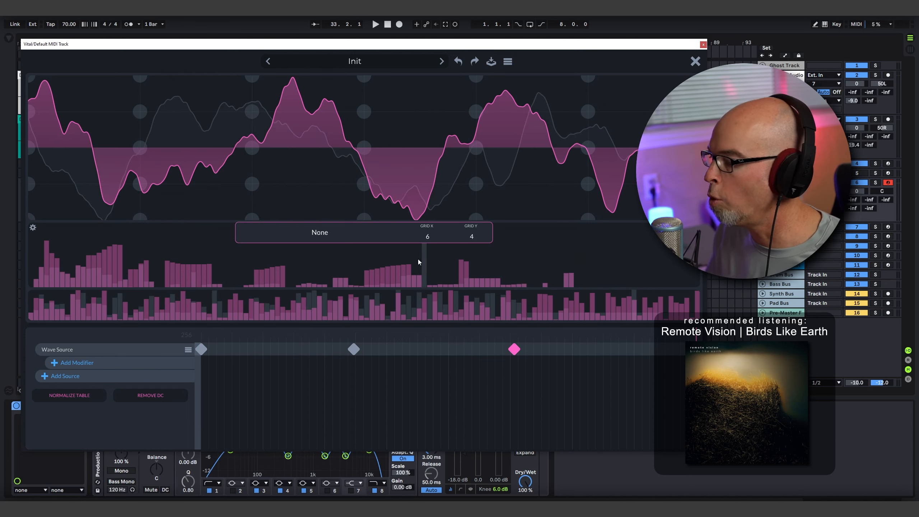
- Close the wavetable editor and raise oscillator 1's wavetable position to maximum, cycling its waveform display back to 2D
left_click(695, 62)
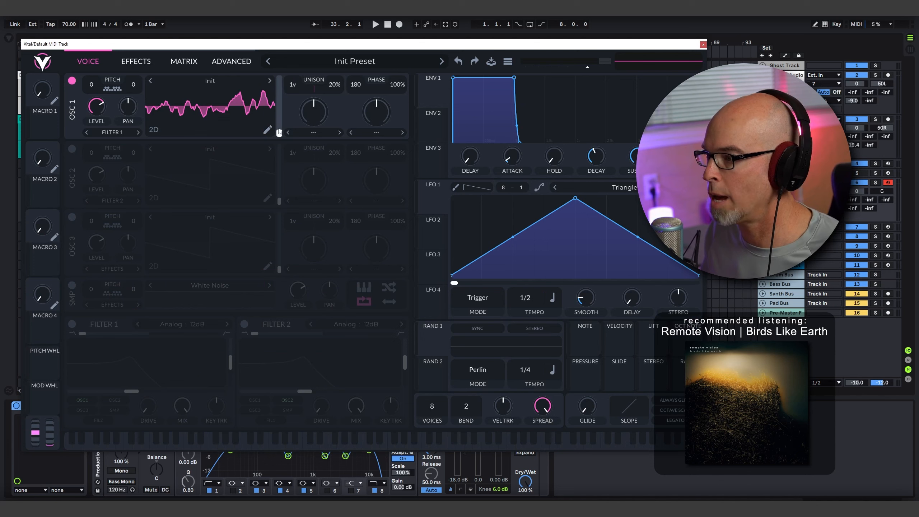
left_click_drag(278, 132, 339, 43)
left_click(152, 130)
left_click(152, 130)
left_click(152, 130)
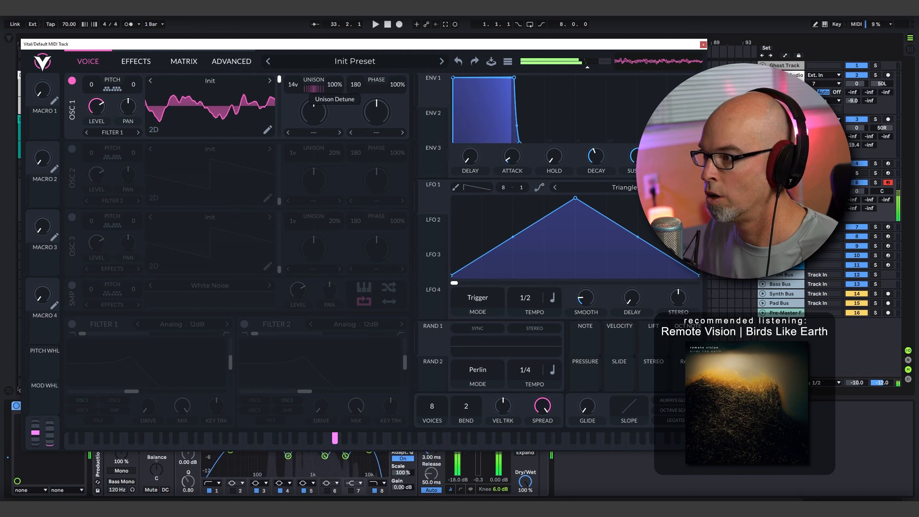
- Set oscillator 1 to 9 unison voices and -12 transpose, and lower its wavetable position to about halfway
left_click_drag(293, 86, 291, 104)
left_click_drag(91, 85, 92, 105)
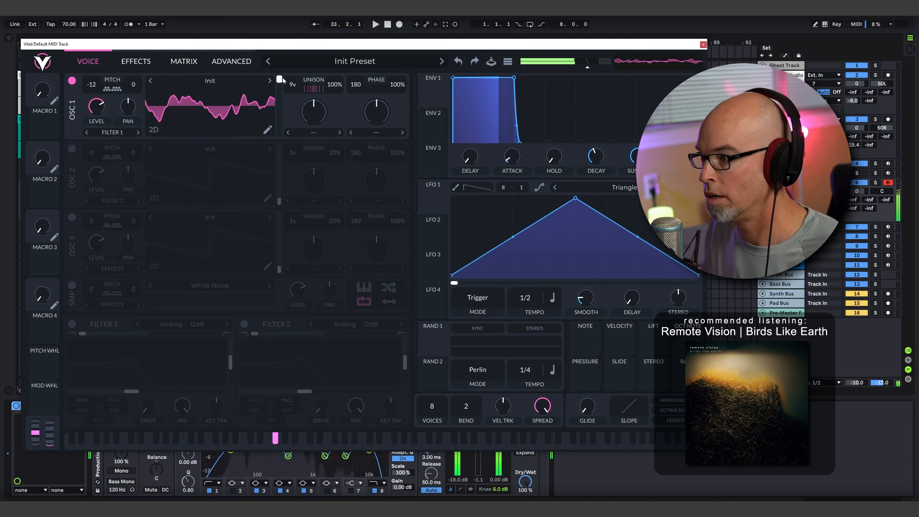
left_click_drag(279, 79, 289, 119)
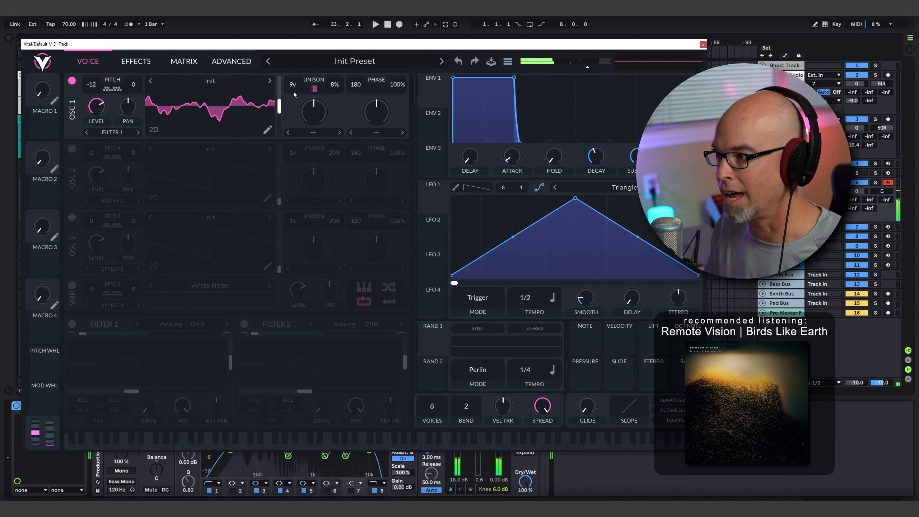
- Set oscillator 1's unison to 12 voices with 22% detune
scroll(295, 91, "down", 1)
left_click_drag(299, 67, 342, 54)
left_click_drag(342, 92, 354, 34)
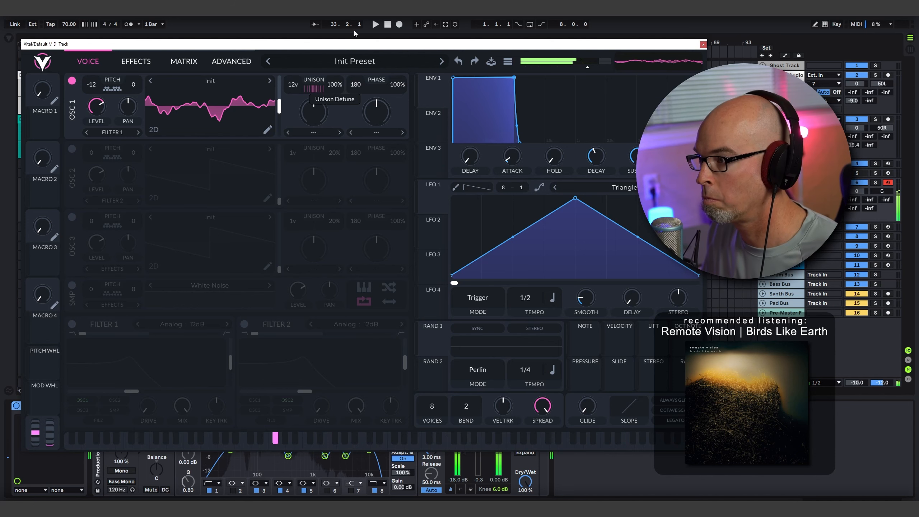
- Raise oscillator 1's unison table spread and spectral spread slightly, and lower its distortion spread in the advanced settings
left_click(232, 61)
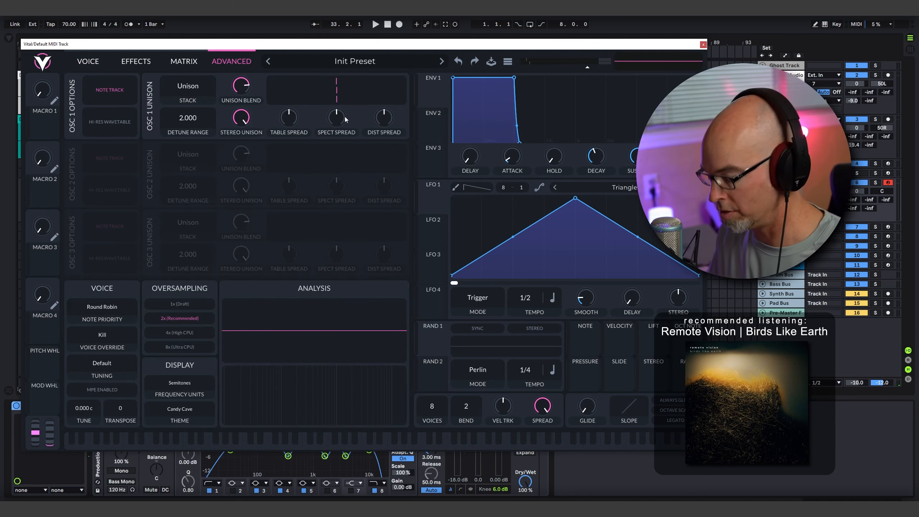
left_click_drag(290, 116, 382, 120)
- Try the Center Drop 12, Center Drop 24, Octave + 7 and 2x Octave stack modes for oscillator 1's unison
left_click(194, 91)
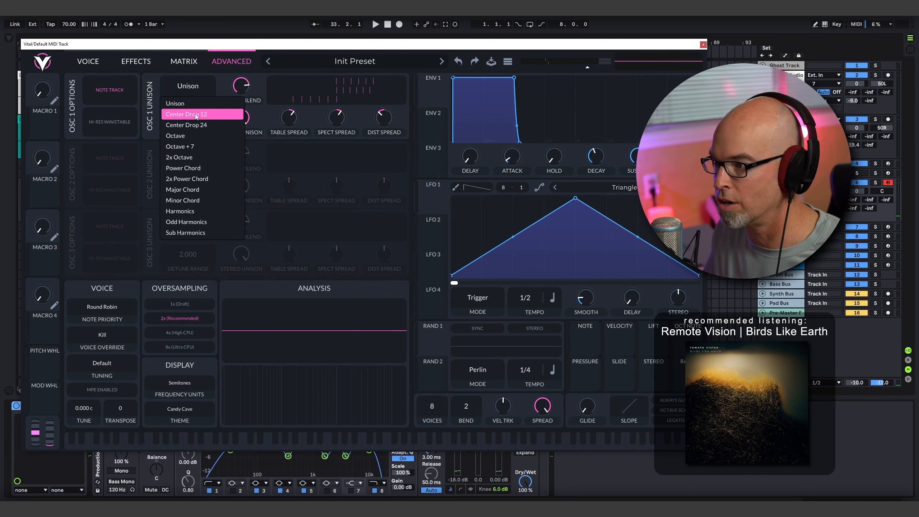
left_click(195, 115)
left_click(192, 95)
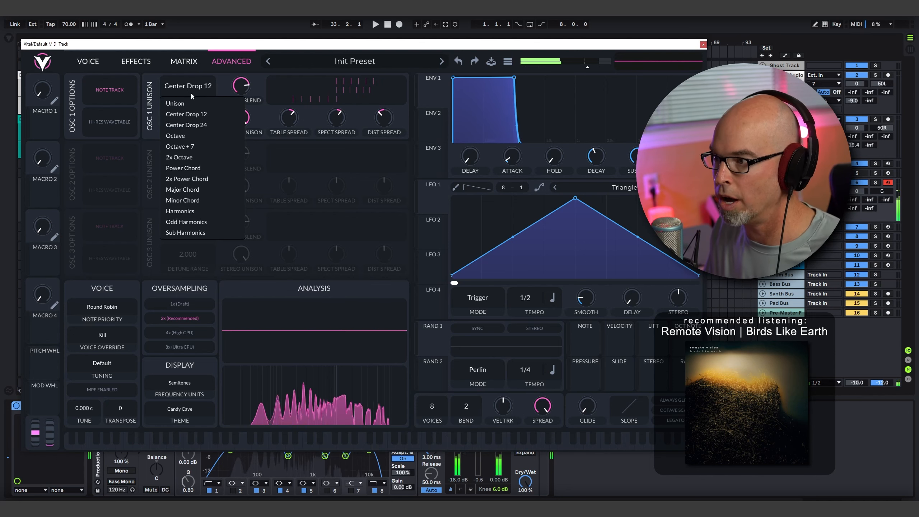
left_click(201, 125)
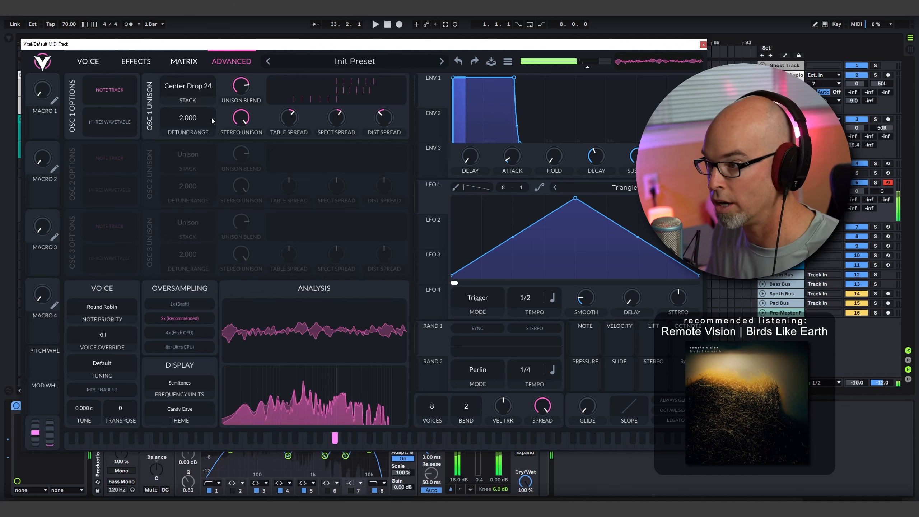
left_click(194, 89)
left_click(198, 145)
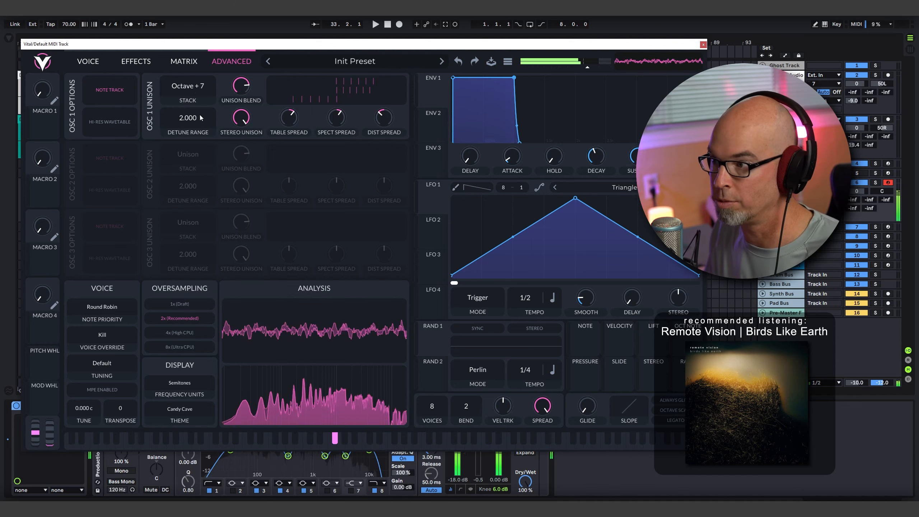
left_click(191, 91)
- Set oscillator 1's unison stack to Power Chord, comparing it against plain Unison
left_click(188, 91)
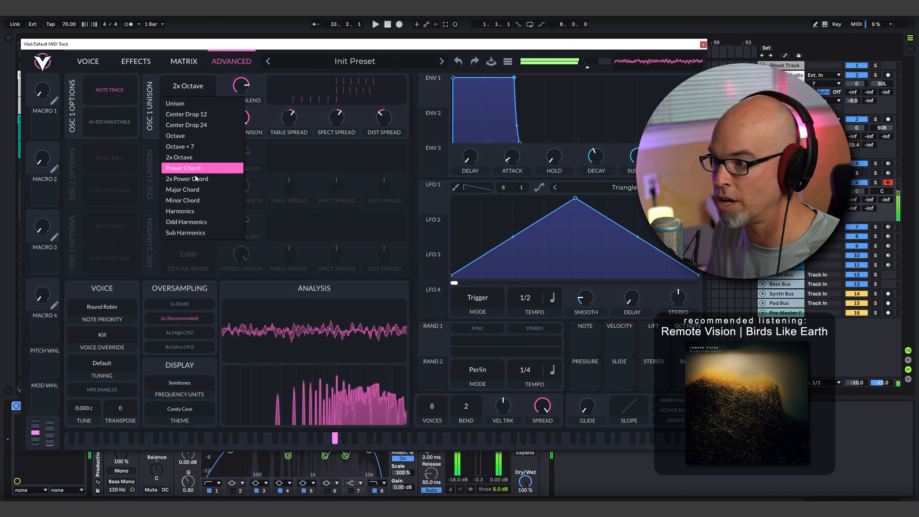
left_click(191, 92)
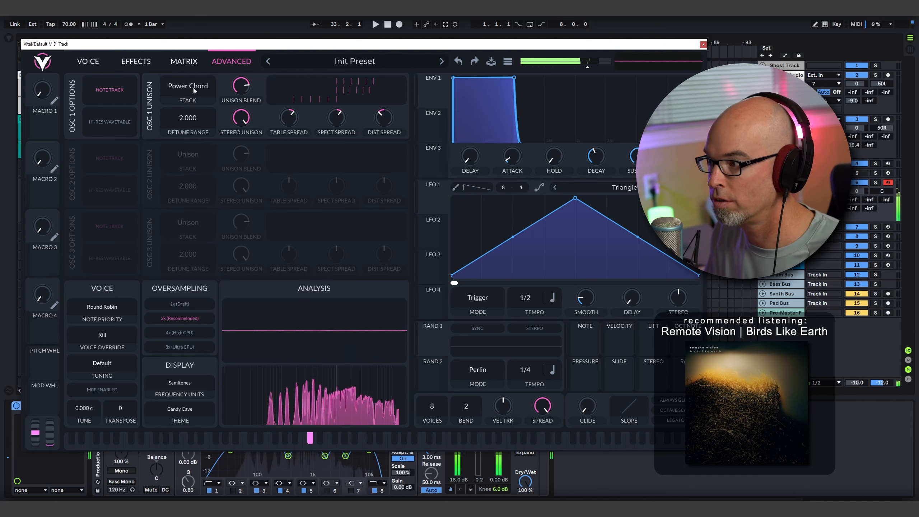
left_click(195, 86)
left_click(196, 96)
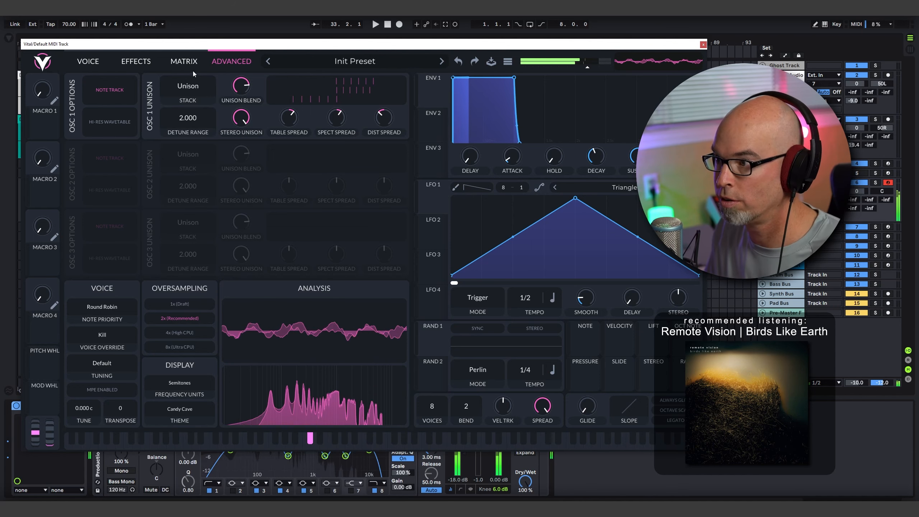
left_click(191, 87)
left_click(200, 167)
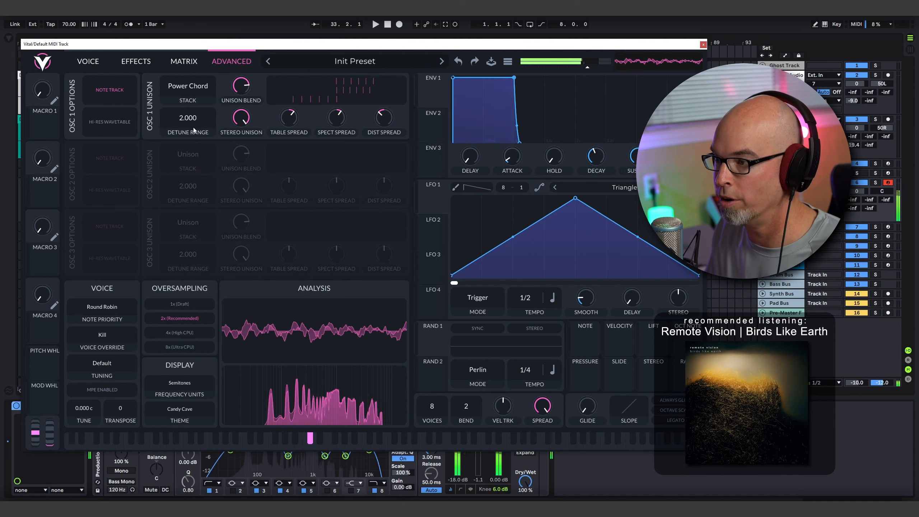
- Return to the voice page, raise the Vital track's fourth send to -8.7 dB and route the track's output to the Synth Bus
left_click(94, 62)
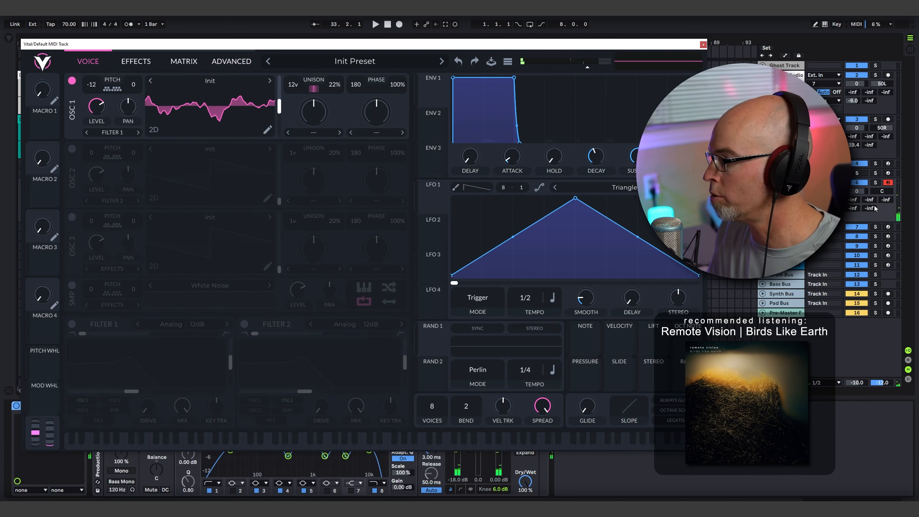
left_click_drag(854, 208, 853, 163)
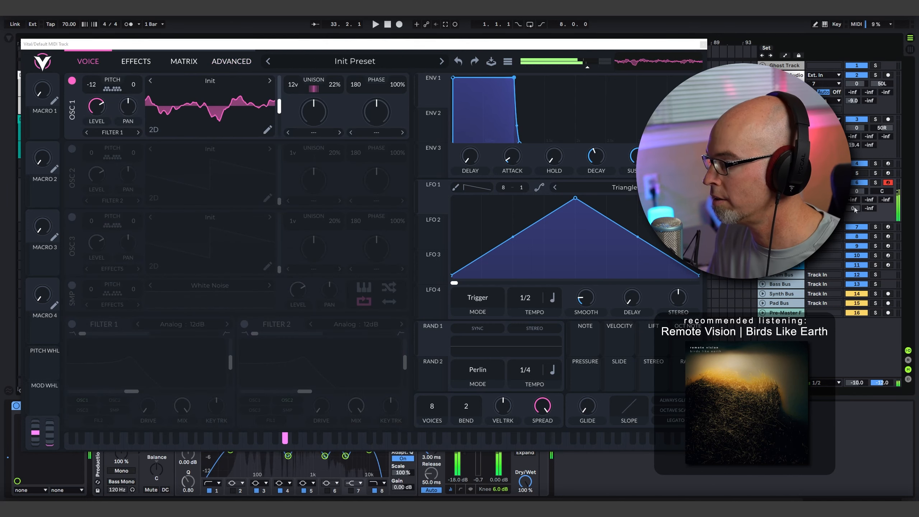
left_click(831, 265)
left_click(839, 279)
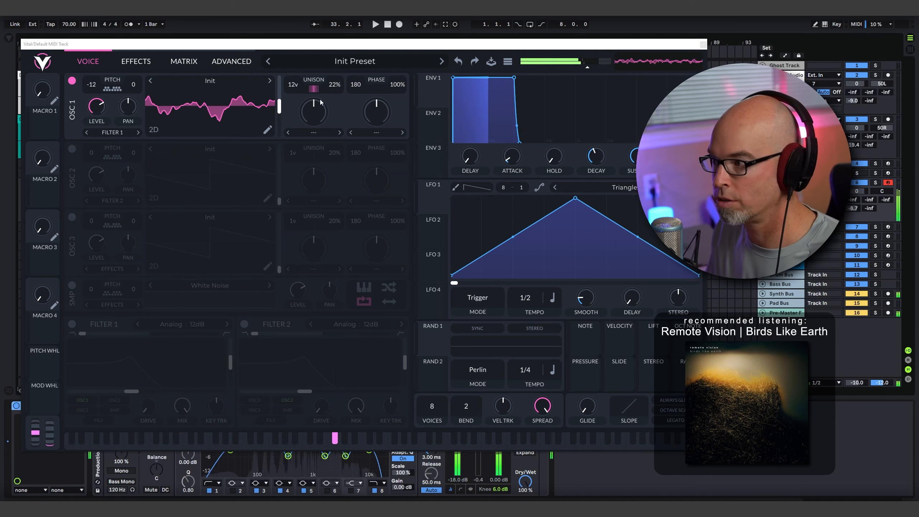
- Raise oscillator 1's wavetable position to near maximum and enable oscillator 2 with its transpose at -12
mouse_move(279, 105)
left_mouse_down()
mouse_move(288, 84)
mouse_move(283, 140)
mouse_move(289, 90)
left_mouse_up()
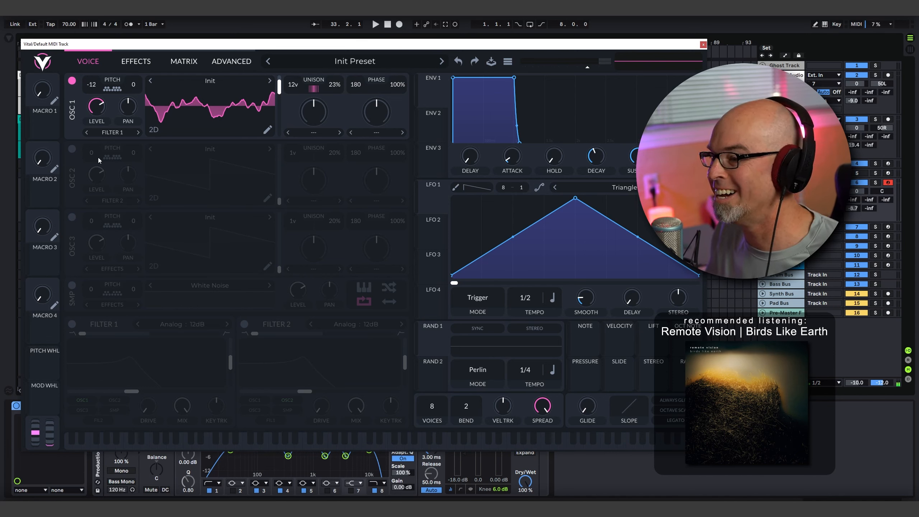
left_click(72, 149)
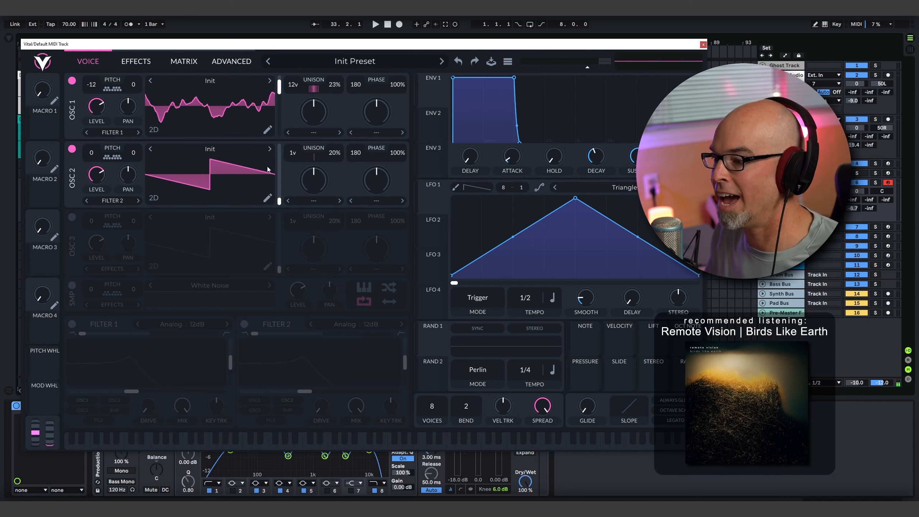
left_click_drag(97, 154, 98, 162)
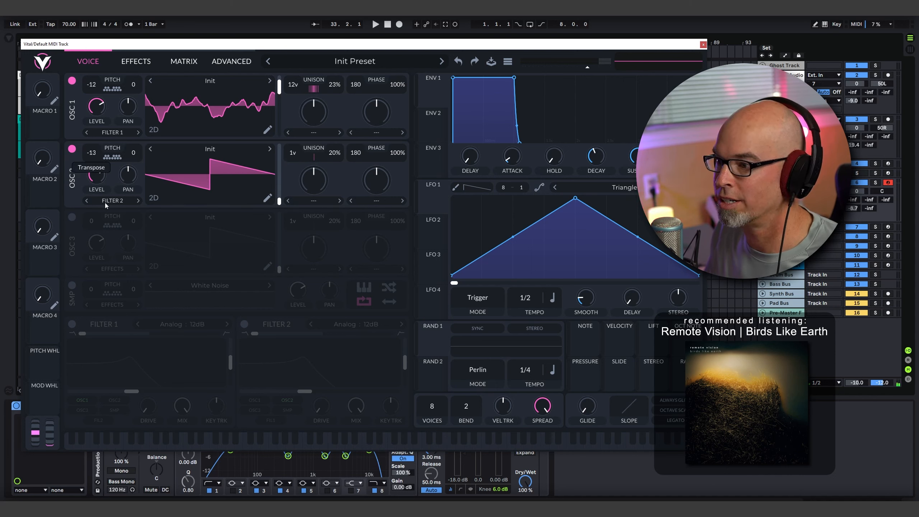
- Load the factory Basic Shapes wavetable into oscillator 2 and move its wavetable position to the triangle-like shape
left_click(204, 145)
scroll(361, 248, "down", 2)
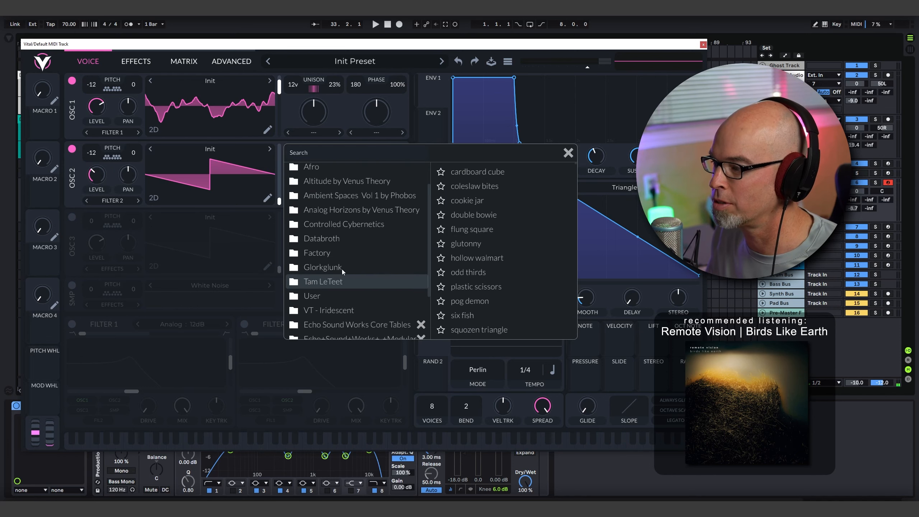
left_click(318, 253)
left_click(474, 171)
left_click_drag(279, 200, 281, 176)
left_click(568, 153)
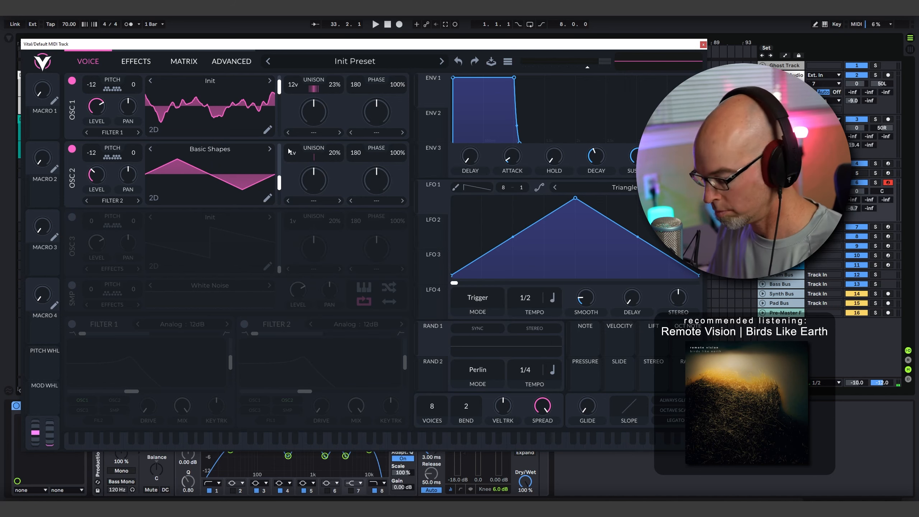
- Lengthen the attack and decay of envelope 1 for a slow fade-in
left_click_drag(512, 157, 514, 112)
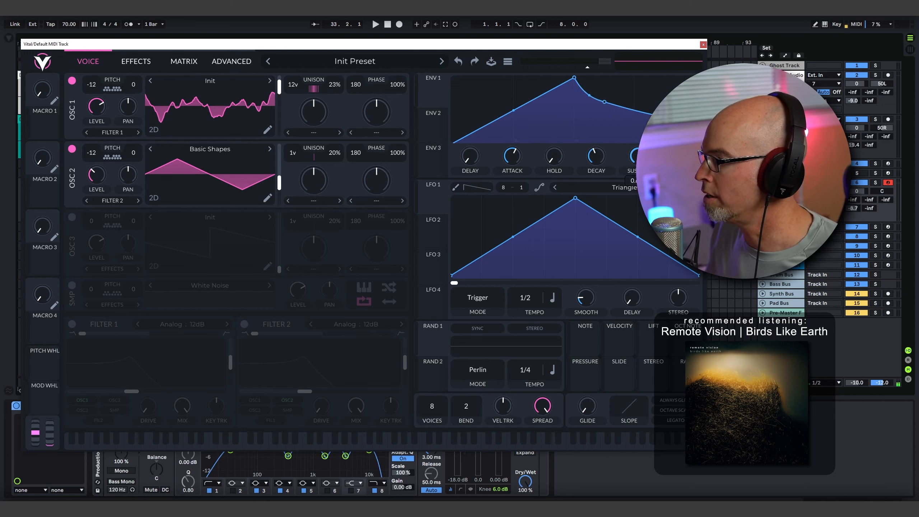
left_click_drag(596, 156, 599, 139)
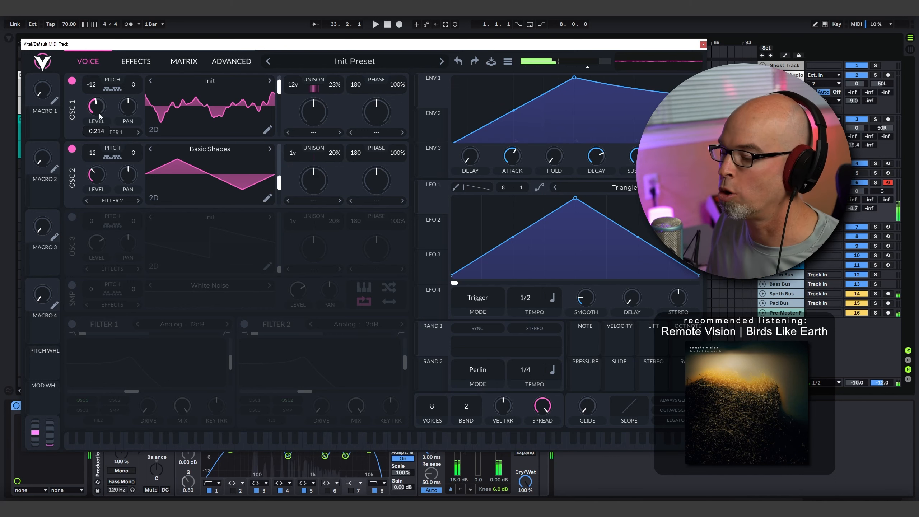
- Enable the sampler and load the ZH2 - Forest Surroundings sample from the Free Field Recordings folder
left_click(72, 287)
left_click(209, 286)
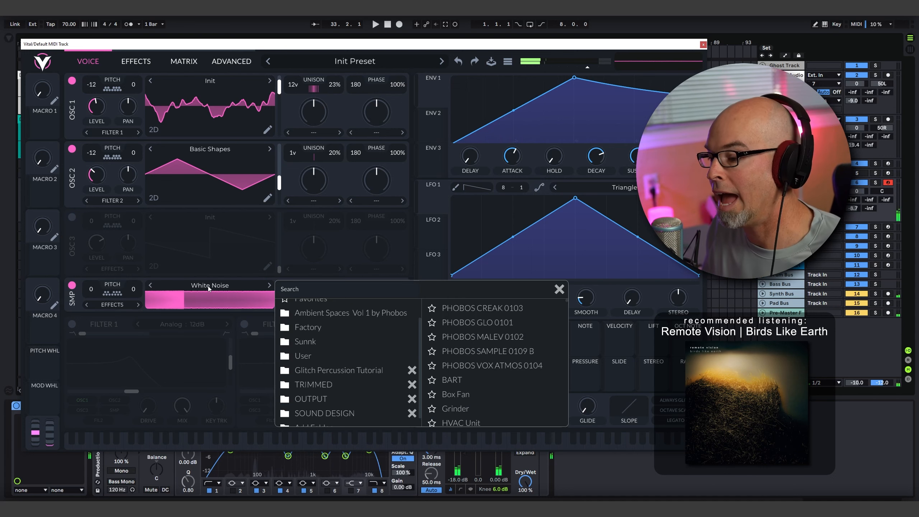
left_click(324, 418)
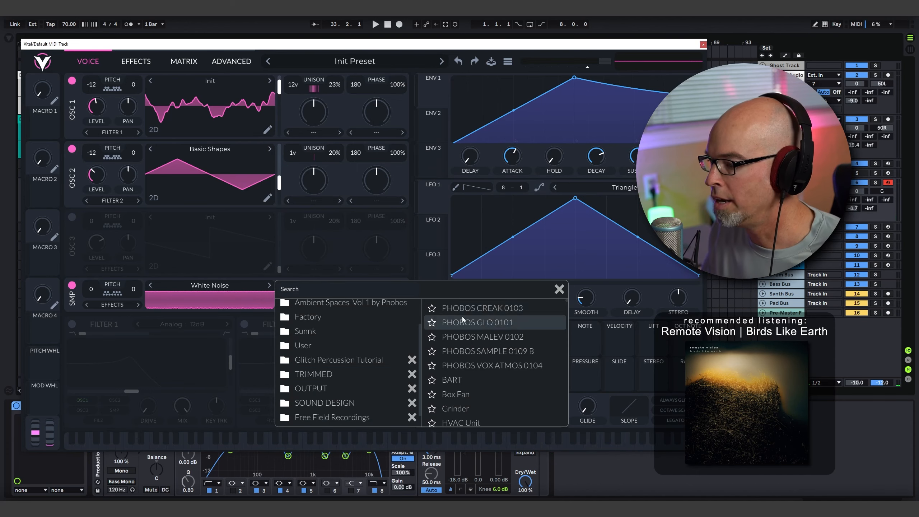
left_click(359, 416)
scroll(490, 351, "down", 3)
scroll(502, 376, "down", 15)
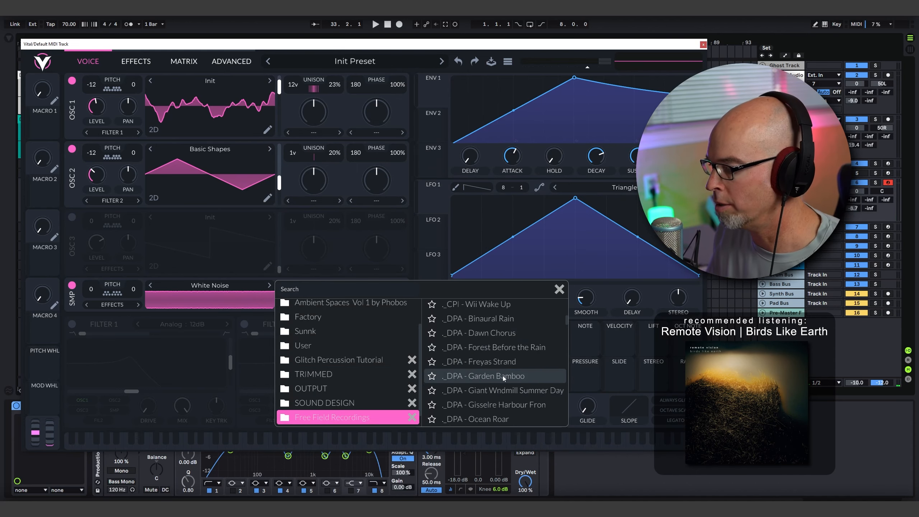
scroll(519, 358, "down", 15)
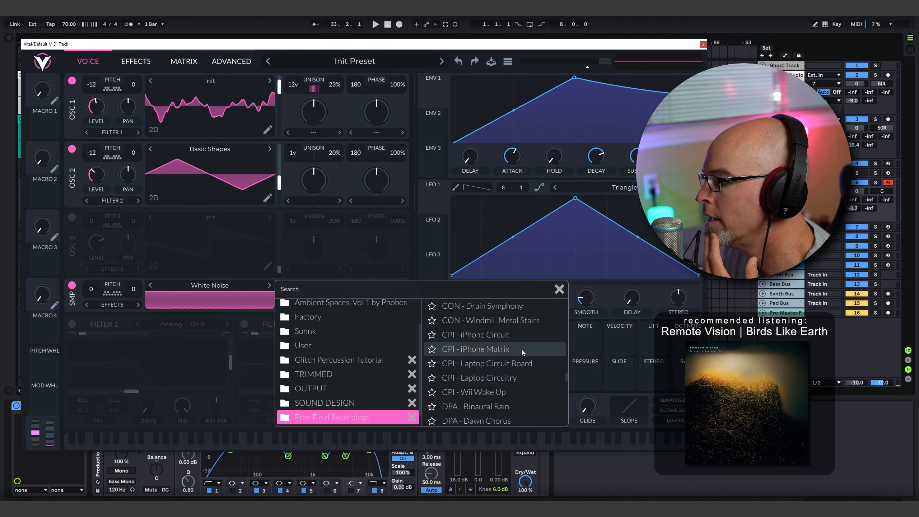
scroll(525, 347, "down", 2)
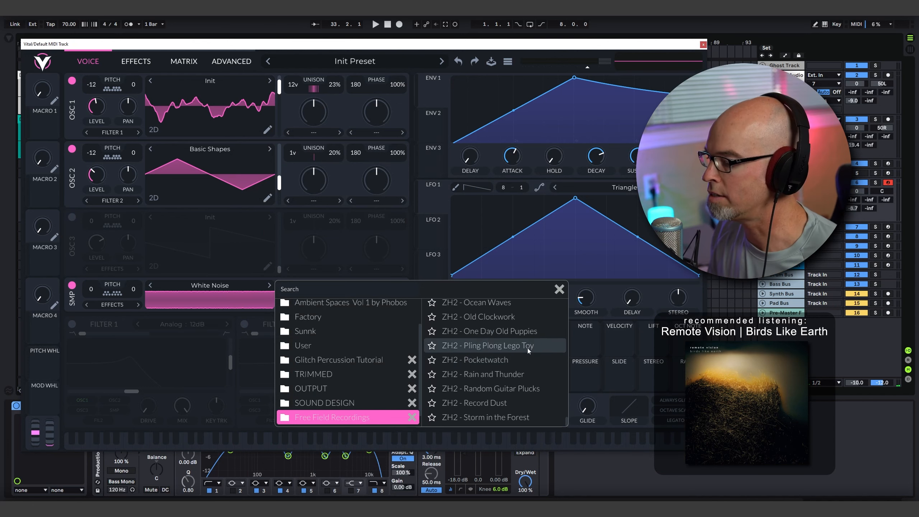
scroll(524, 354, "up", 1)
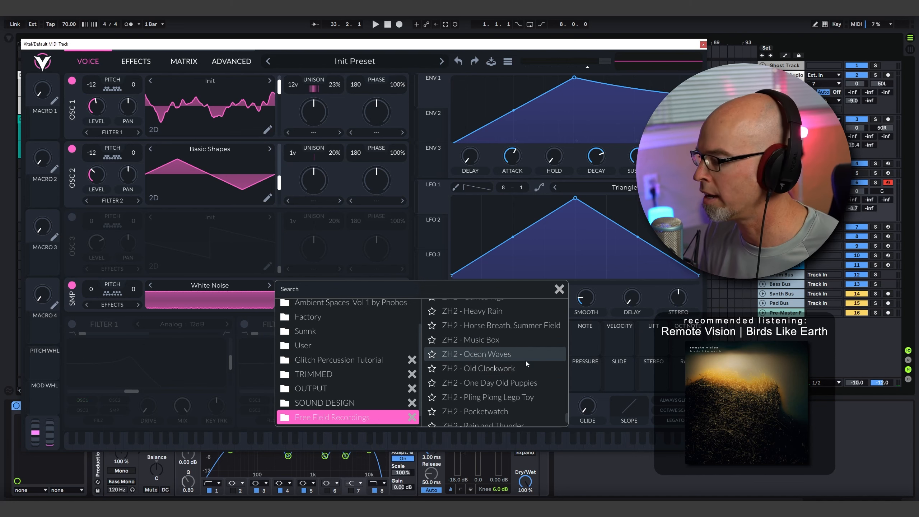
scroll(525, 358, "up", 2)
scroll(507, 345, "up", 1)
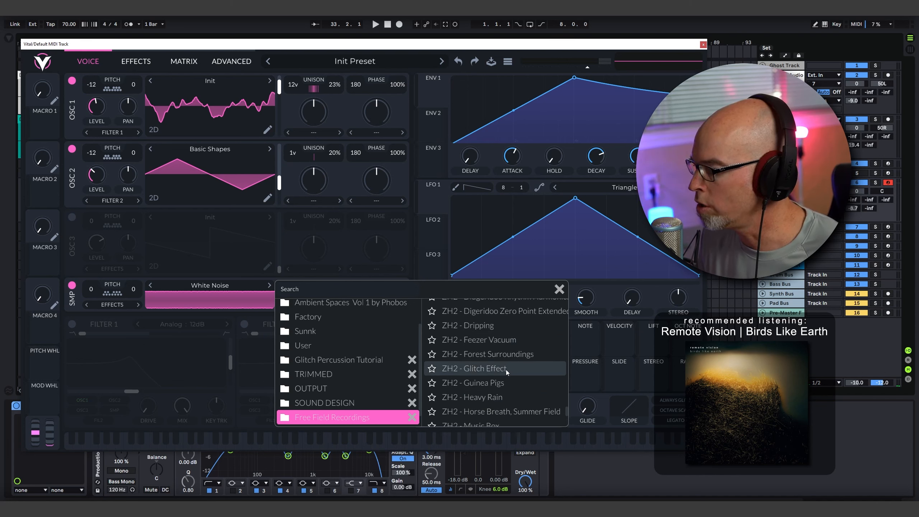
left_click(508, 354)
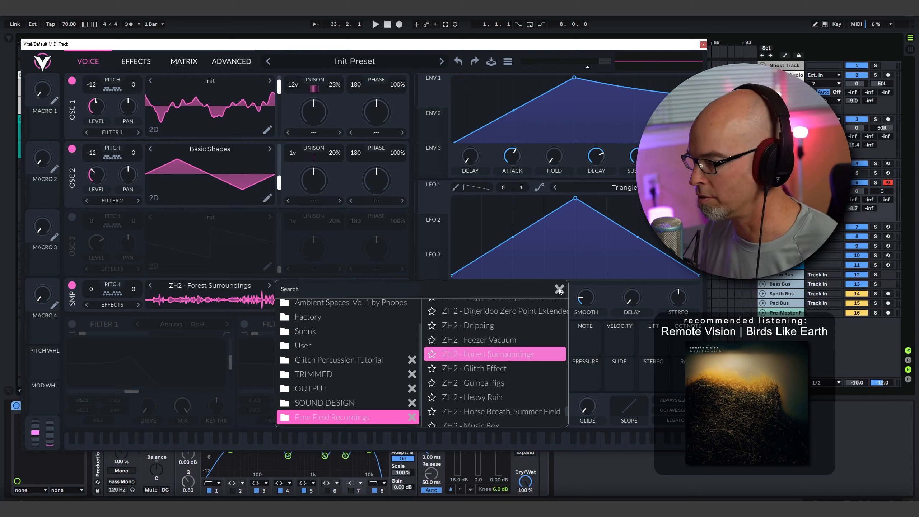
key("Escape")
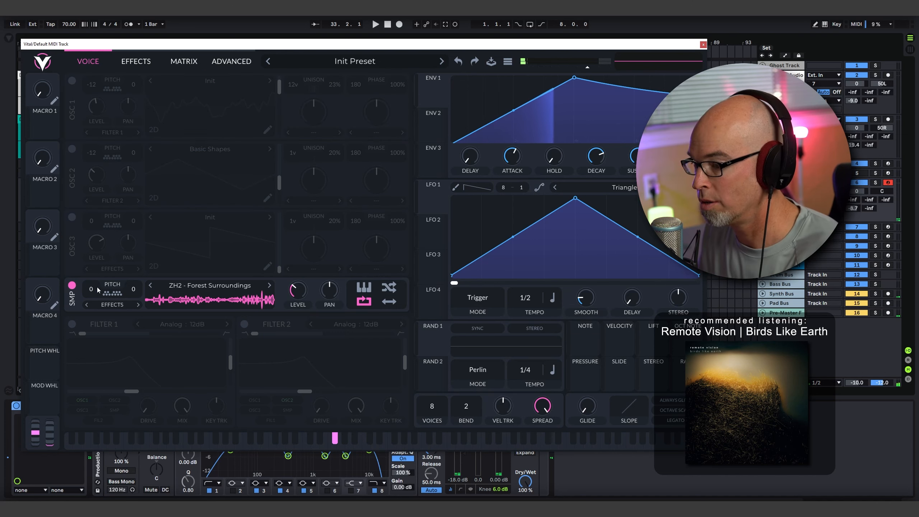
- Try the forest sample at transpose 12, raise its level to about 0.535 and set its transpose to -24
left_click_drag(92, 290, 97, 256)
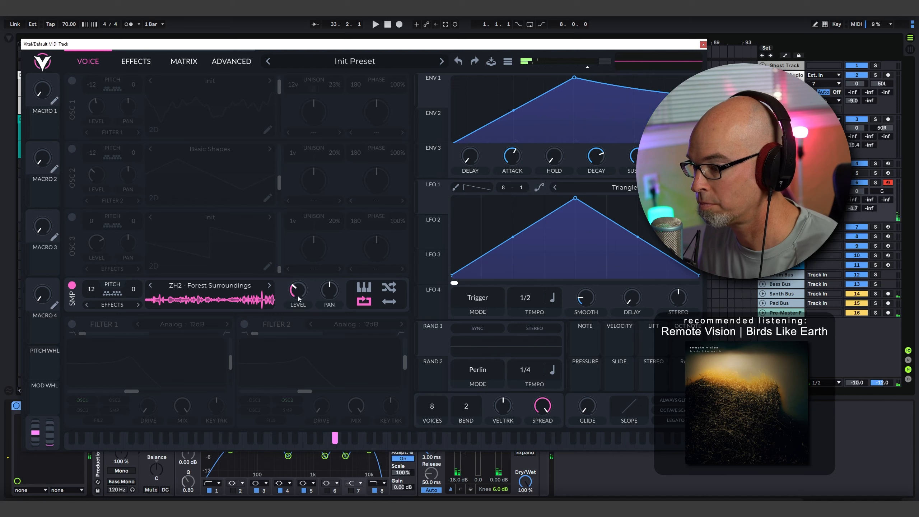
left_click_drag(308, 281, 307, 274)
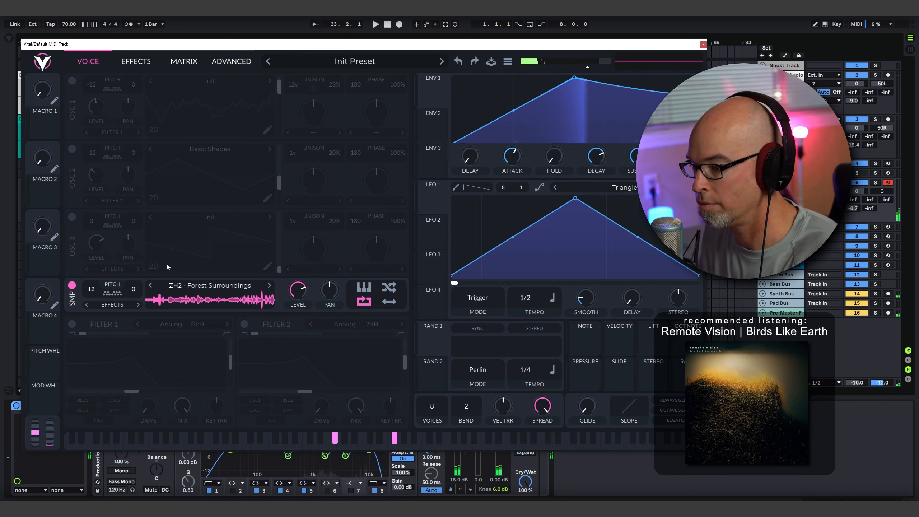
left_click_drag(92, 289, 100, 410)
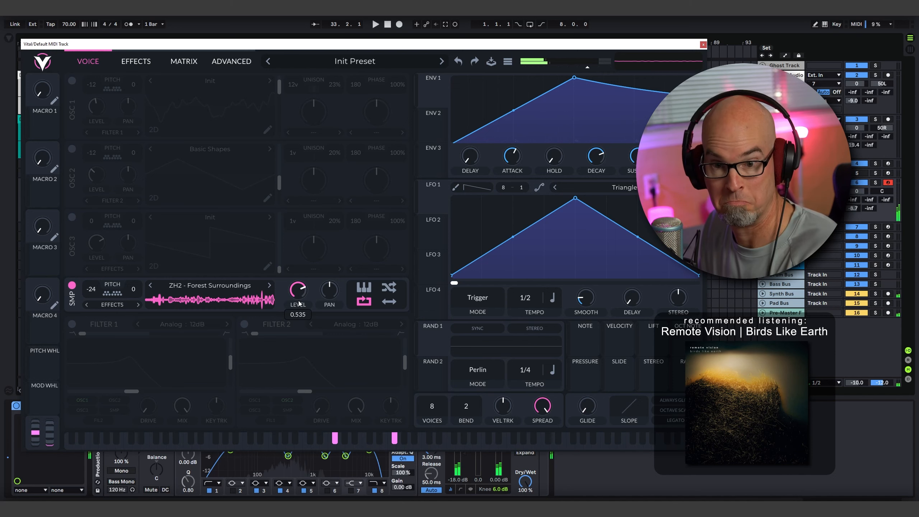
- Turn oscillators 2 and 1 back on and enable the multiband compressor effect
left_click(72, 149)
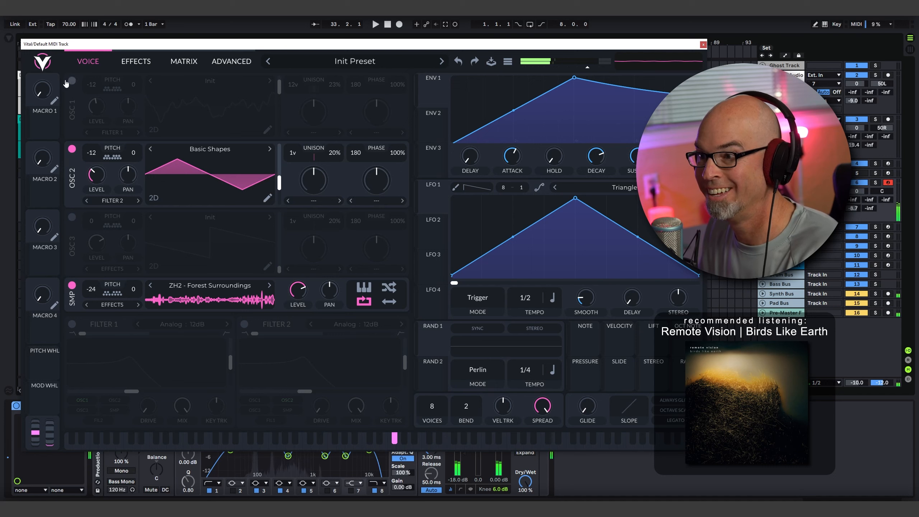
left_click(72, 81)
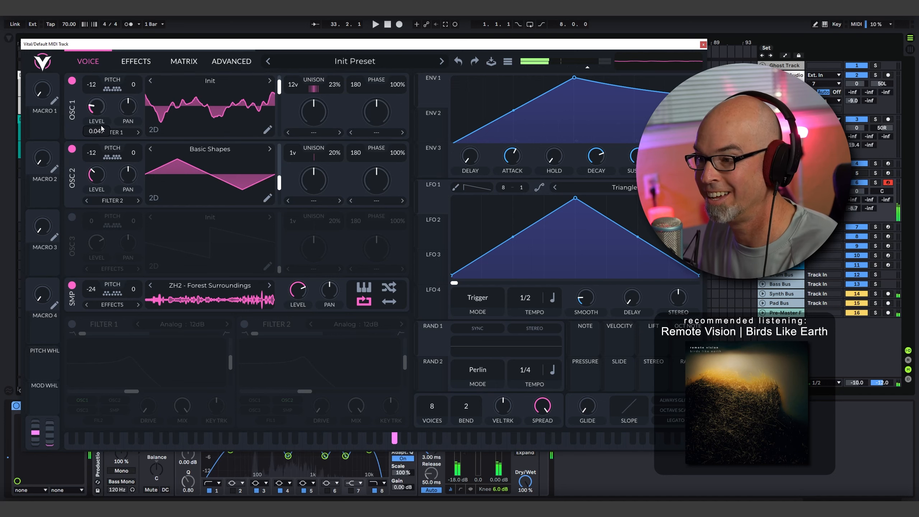
left_click(133, 61)
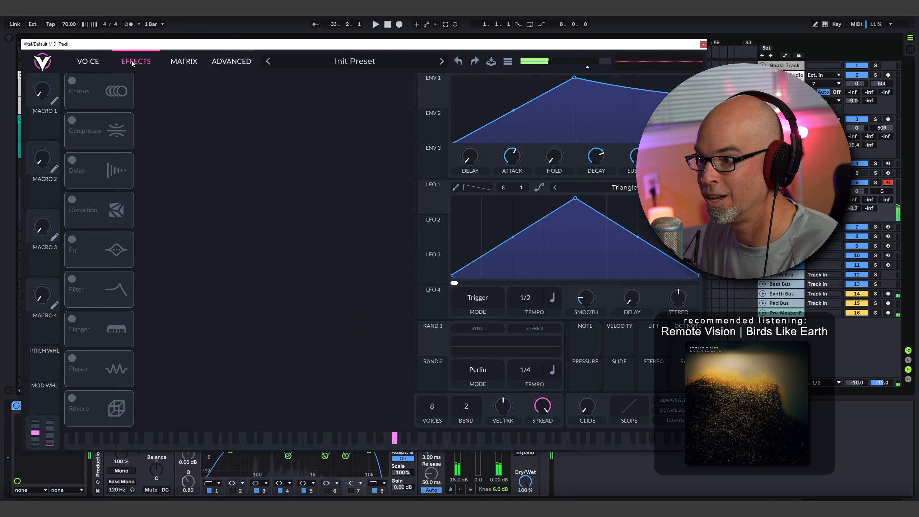
left_click(85, 123)
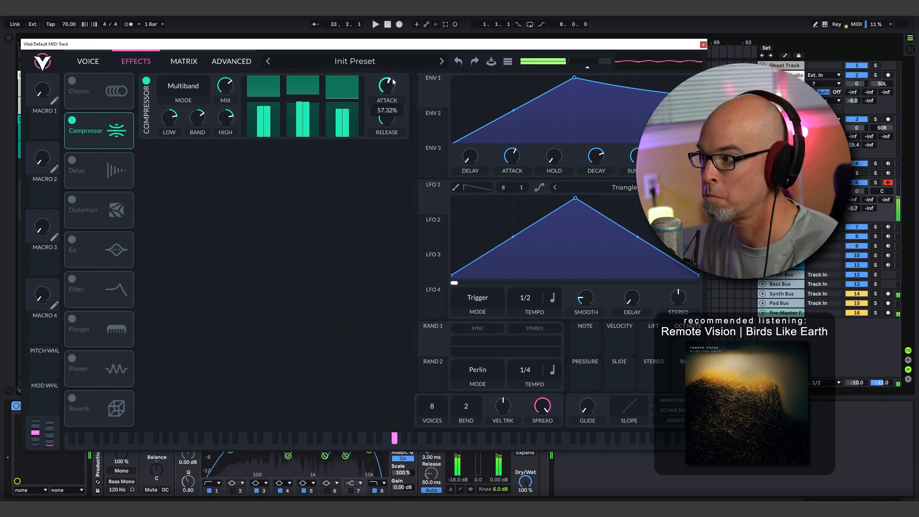
- Try modulating oscillator 1's wavetable position with LFO 1 at a 4/1 tempo, and remove that modulation
left_click(88, 61)
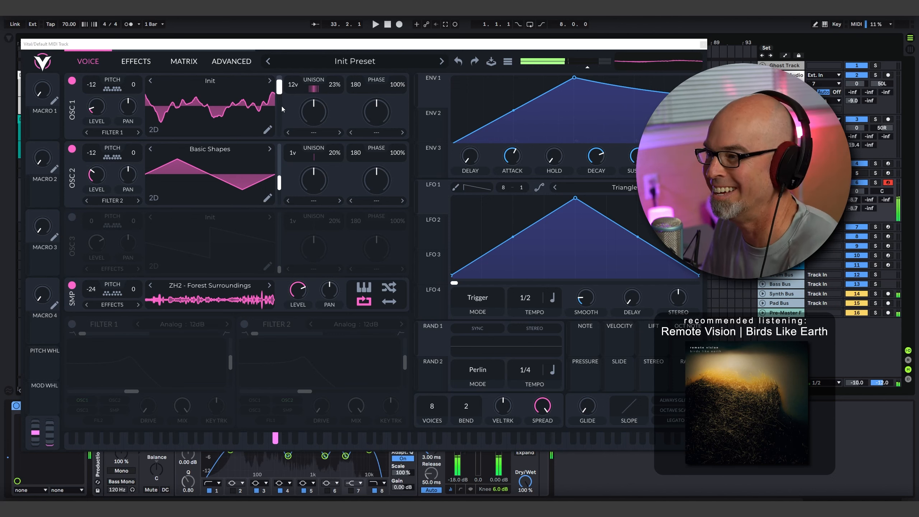
left_click_drag(438, 203, 277, 138)
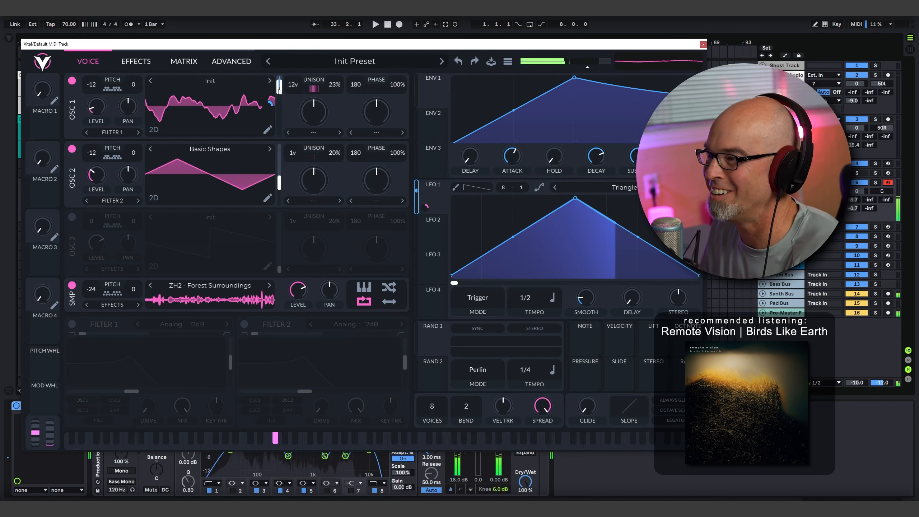
left_click(154, 131)
left_click(155, 131)
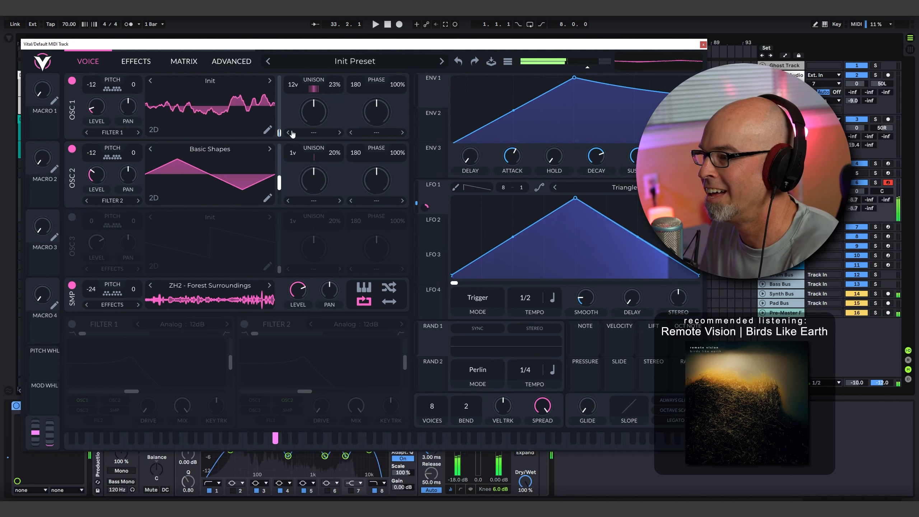
left_click_drag(425, 207, 425, 188)
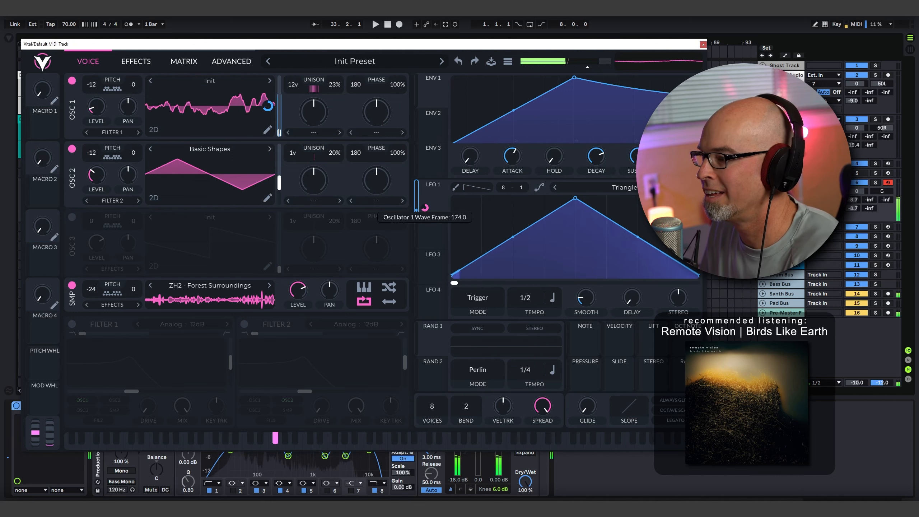
left_click_drag(526, 298, 537, 337)
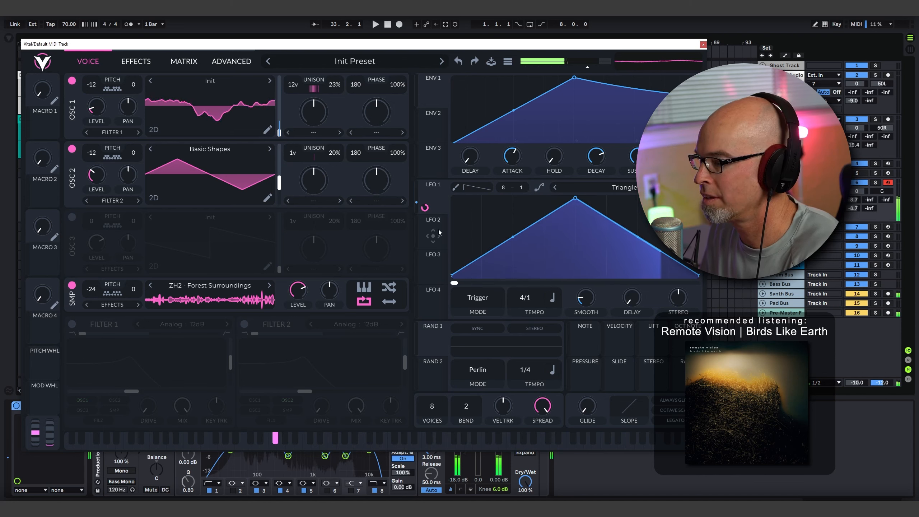
right_click(425, 208)
left_click(433, 215)
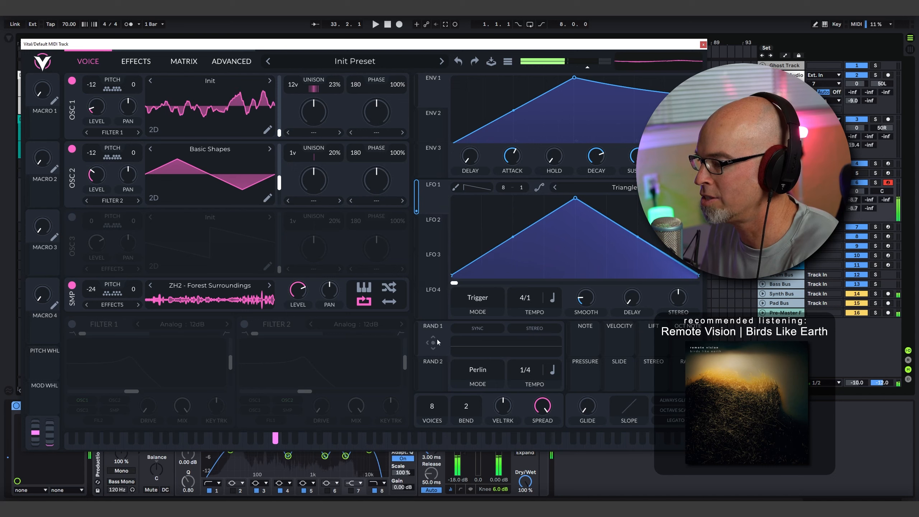
- Modulate oscillator 1's wavetable position with Random 1 and set the random source's tempo to 2/1
left_click_drag(433, 342, 235, 104)
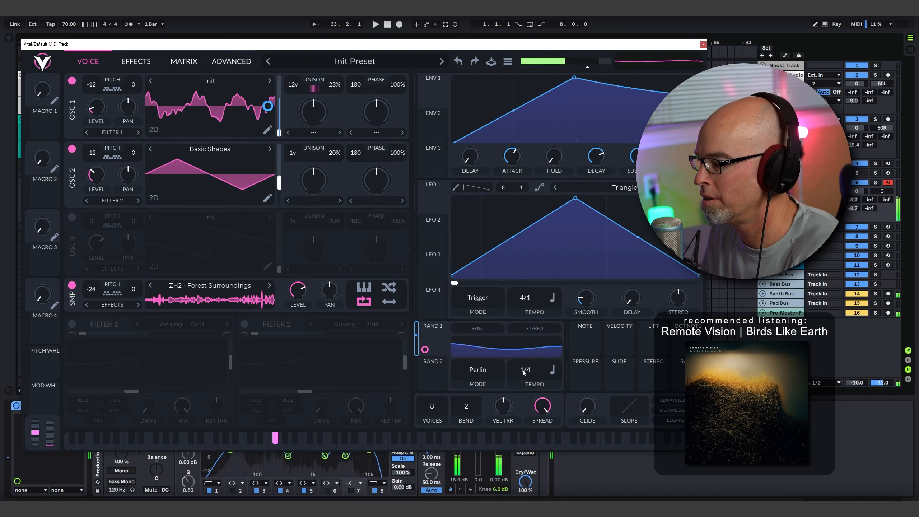
mouse_move(523, 372)
left_mouse_down()
mouse_move(530, 409)
mouse_move(531, 382)
left_mouse_up()
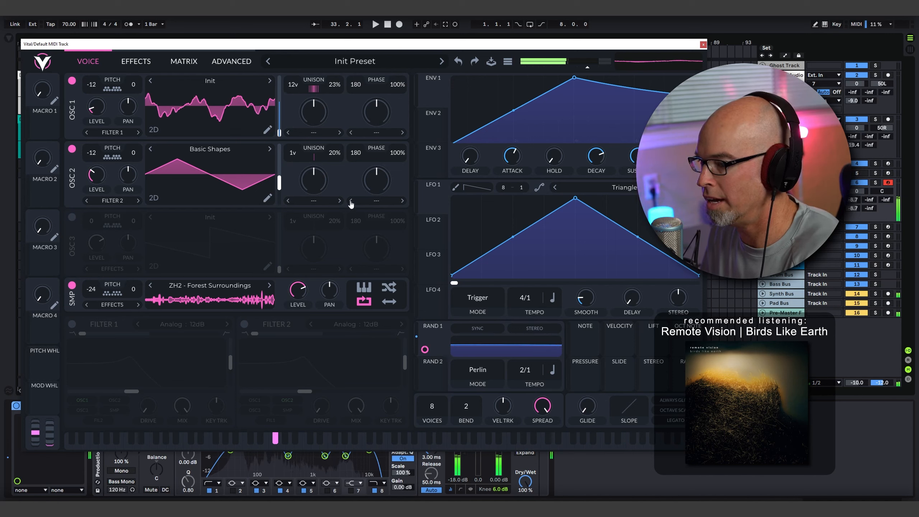
- Enable oscillator 3 at a reduced level and set its phase distortion to FM <- Sample with an adjusted amount
left_click(376, 132)
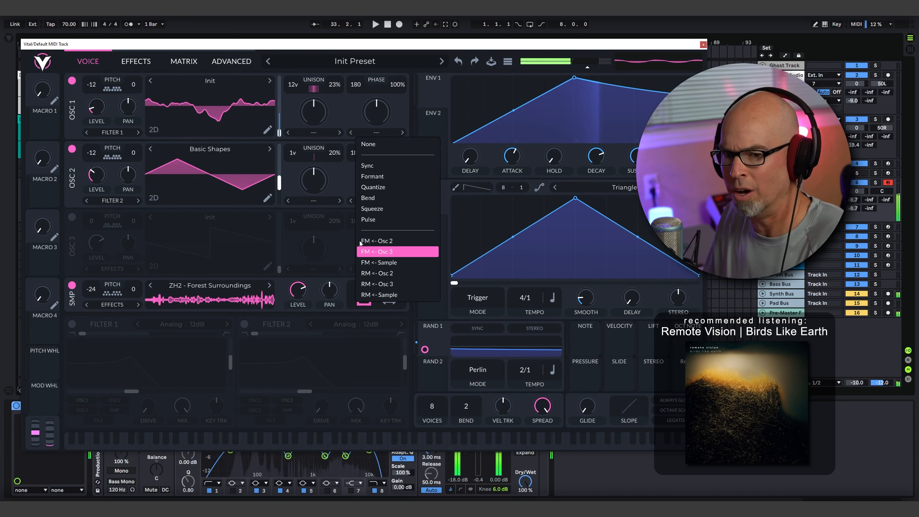
left_click(72, 216)
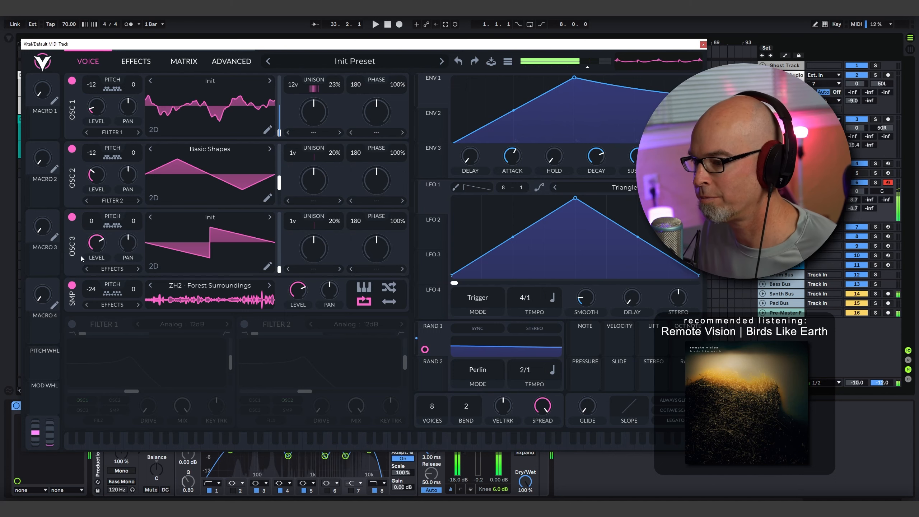
left_click_drag(102, 273, 105, 300)
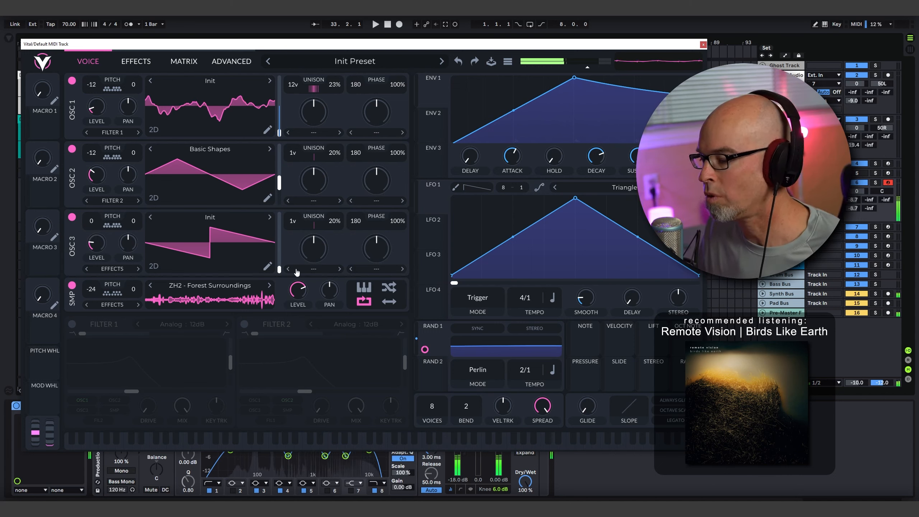
left_click(377, 271)
left_click(407, 397)
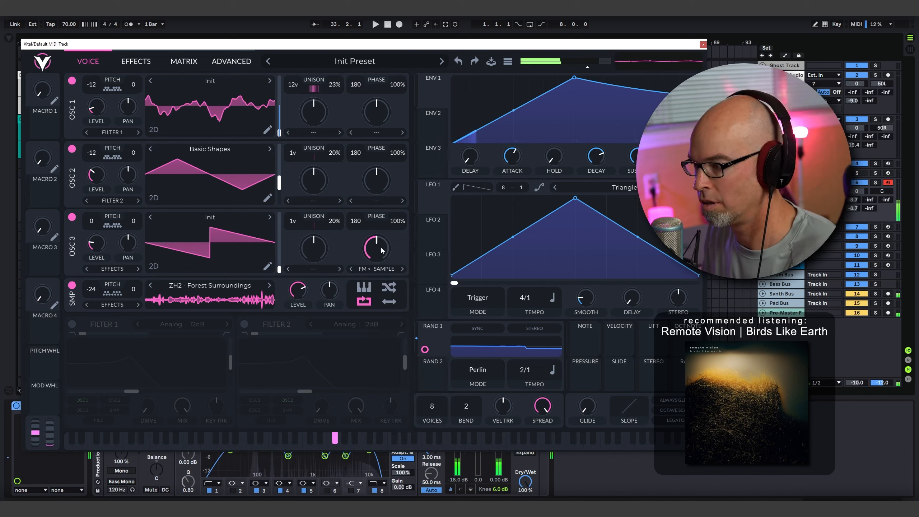
mouse_move(381, 253)
left_mouse_down()
mouse_move(388, 236)
mouse_move(383, 269)
left_mouse_up()
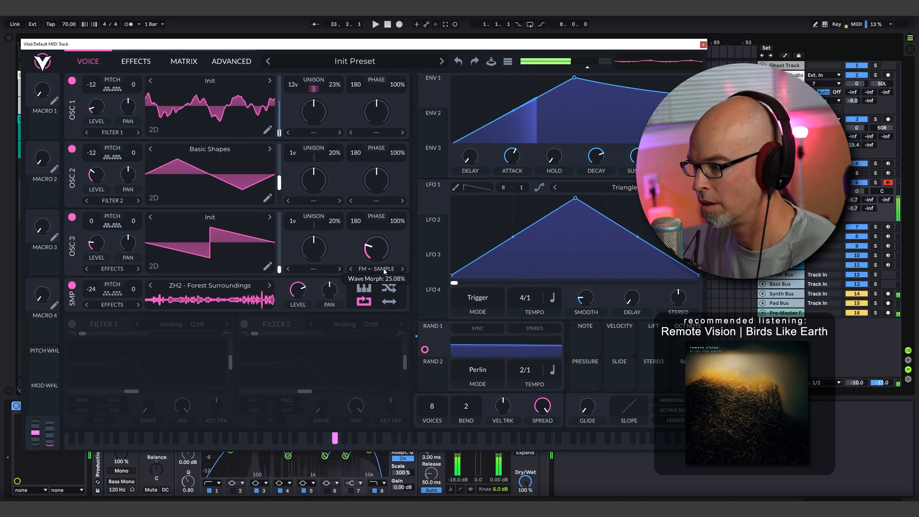
- Switch off oscillators 1 and 2 to isolate oscillator 3 and raise its FM <- Sample amount to about 86.6%
left_click(72, 81)
left_click(72, 148)
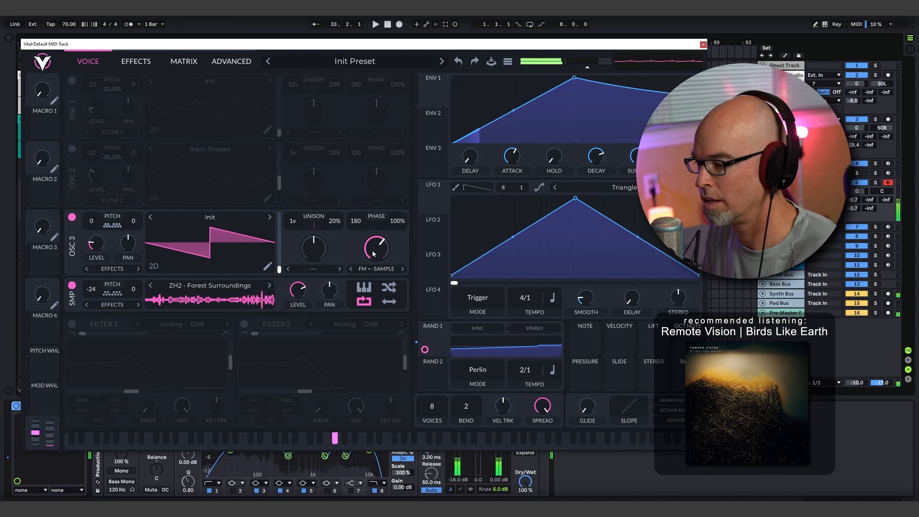
left_click_drag(374, 253, 379, 243)
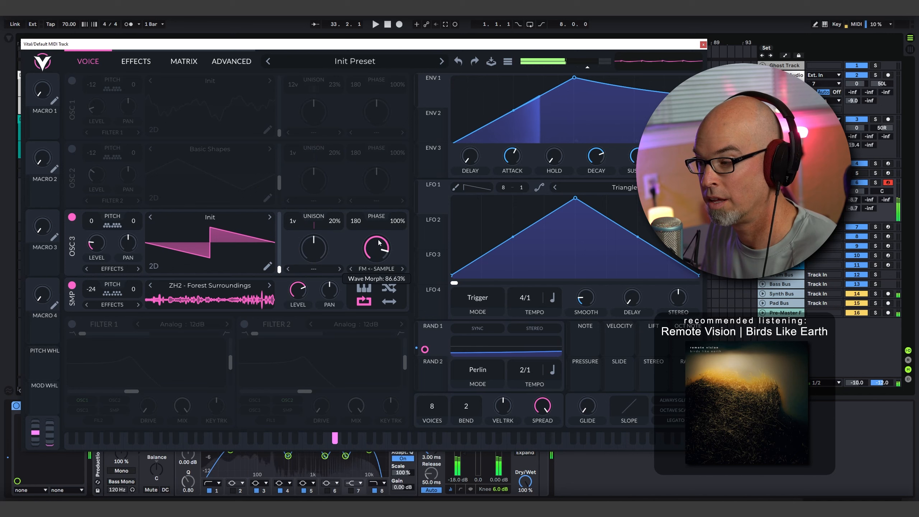
- Load the factory Basic Shapes wavetable into oscillator 3
left_click(214, 219)
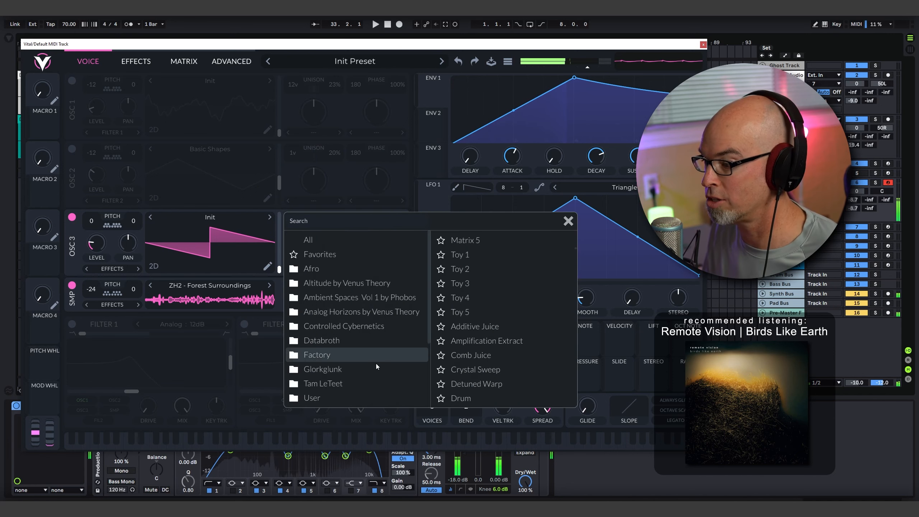
left_click(356, 353)
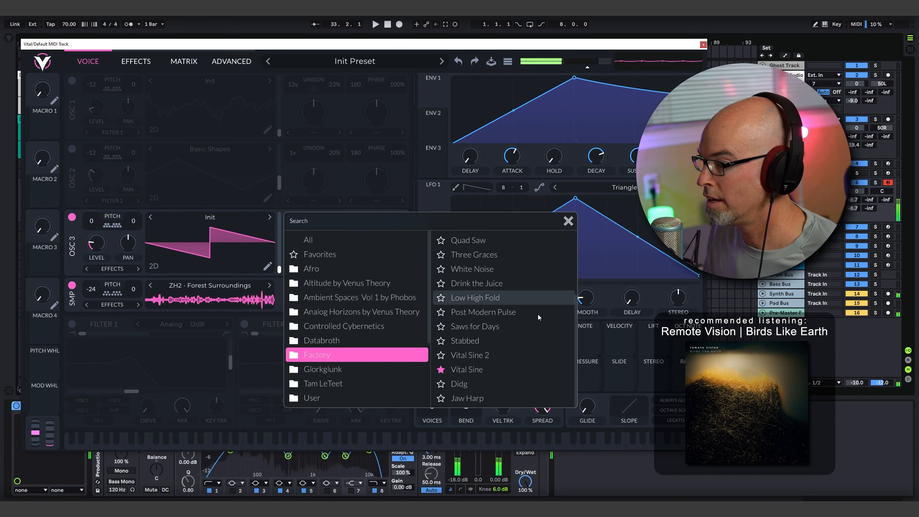
scroll(538, 314, "up", 4)
left_click(499, 242)
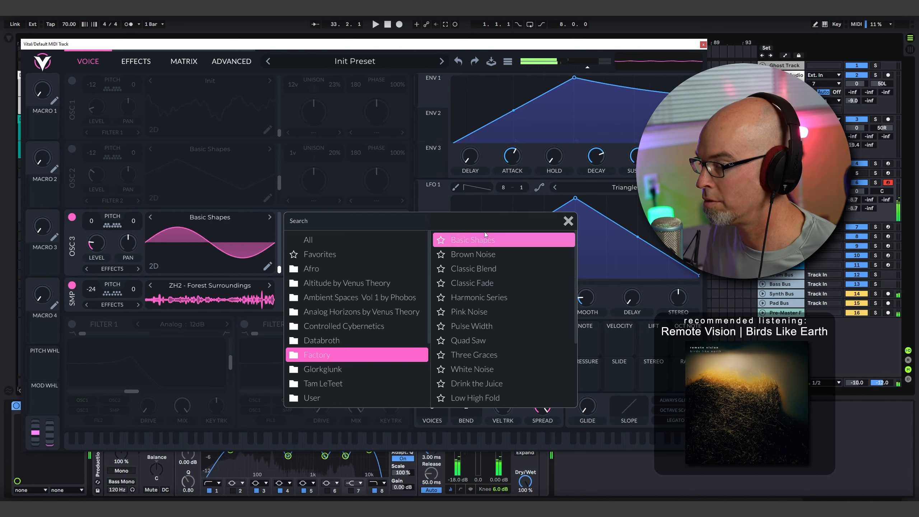
left_click(568, 220)
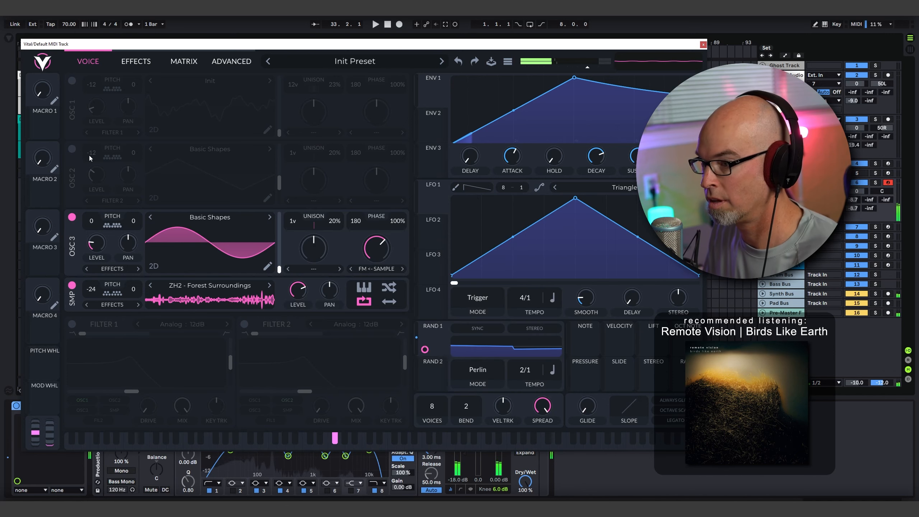
- Switch oscillators 1 and 2 back on and enable both Filter 1 and Filter 2
left_click(72, 149)
left_click(72, 81)
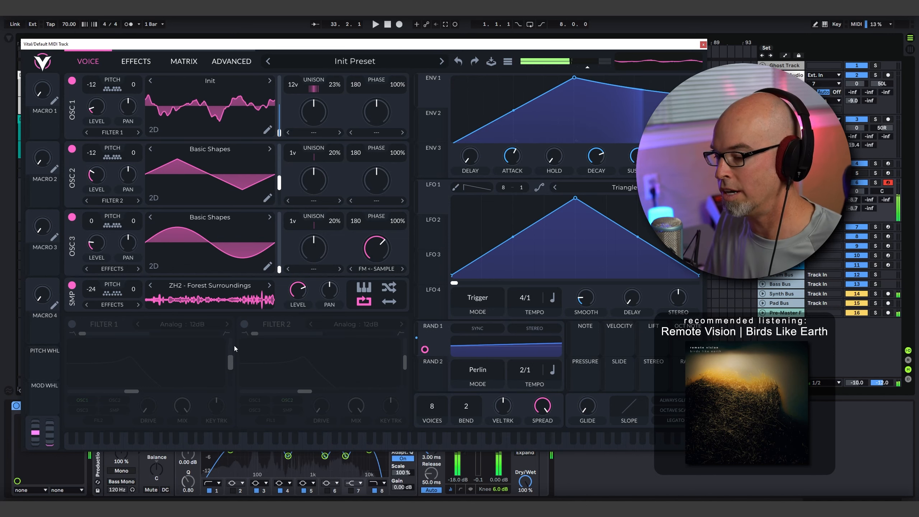
left_click(72, 323)
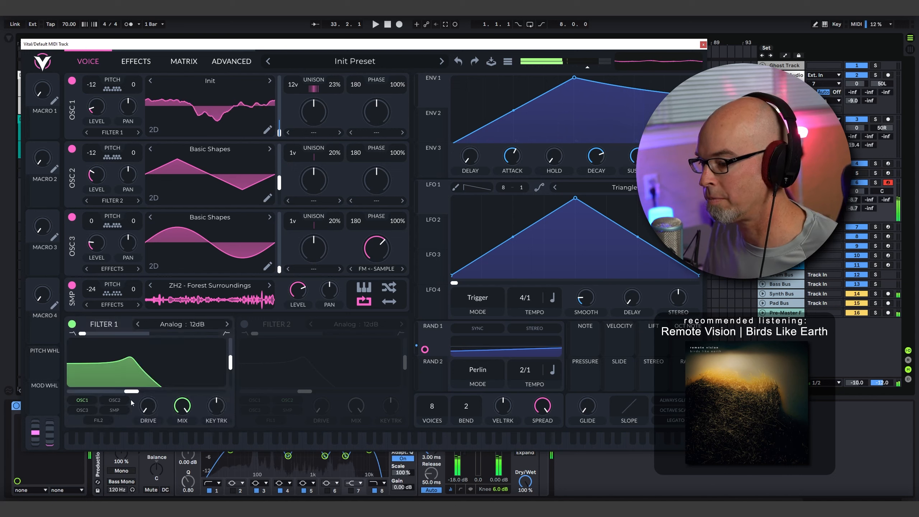
left_click(244, 324)
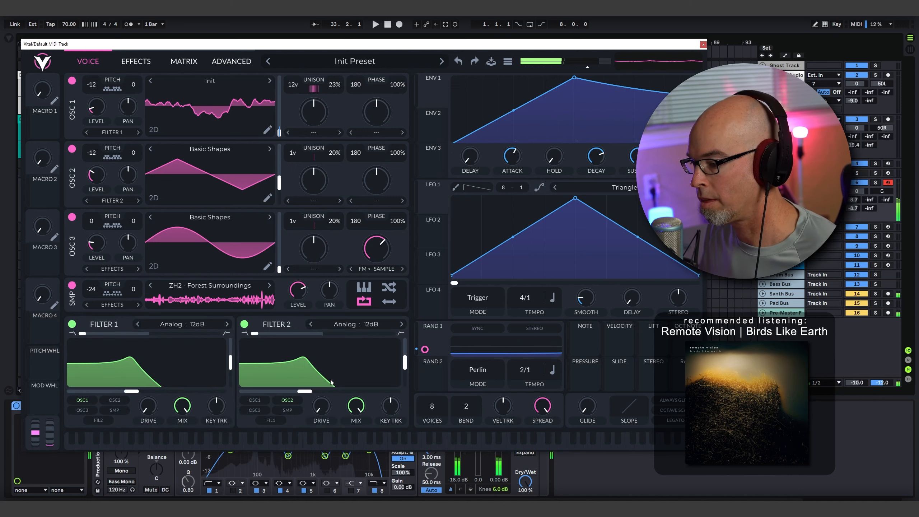
- Blend Filter 2 to a high-pass and route oscillator 3 and the sample through it instead of oscillator 2
left_click_drag(307, 335, 391, 334)
left_click(255, 410)
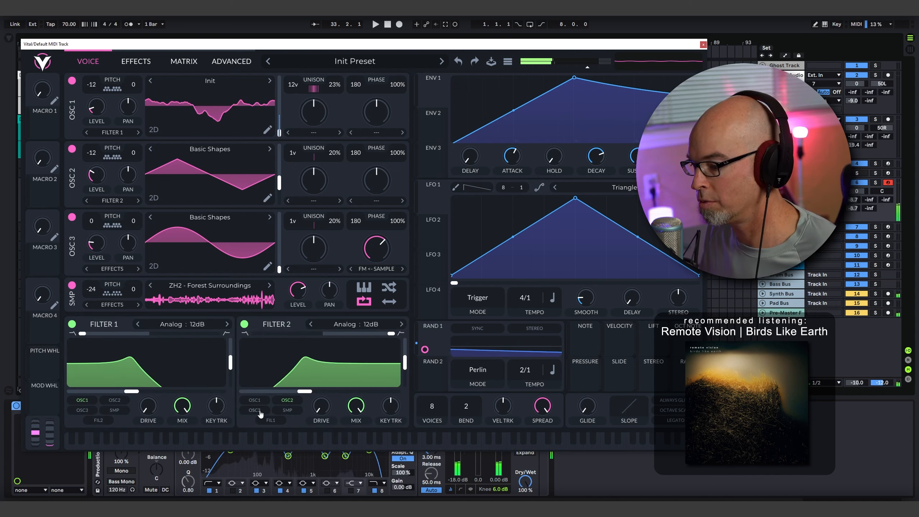
left_click(287, 410)
left_click(287, 399)
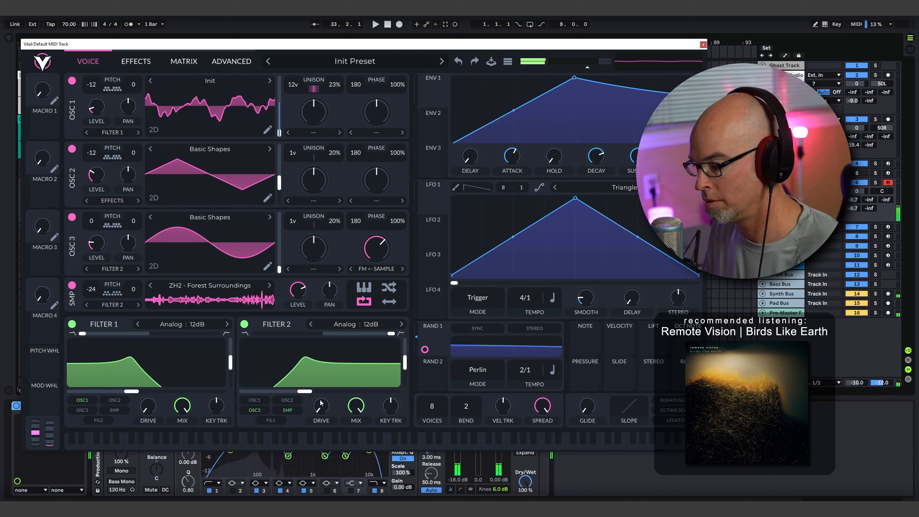
- Raise the cutoffs of Filter 2 and Filter 1 and lower Filter 1's resonance
left_click_drag(304, 390, 336, 391)
left_click_drag(132, 391, 162, 391)
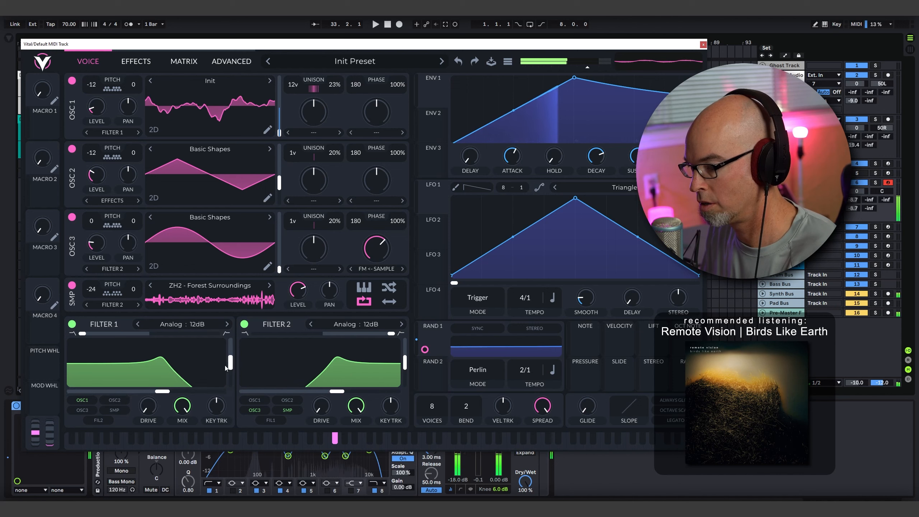
left_click_drag(230, 362, 230, 380)
left_click_drag(159, 392, 141, 394)
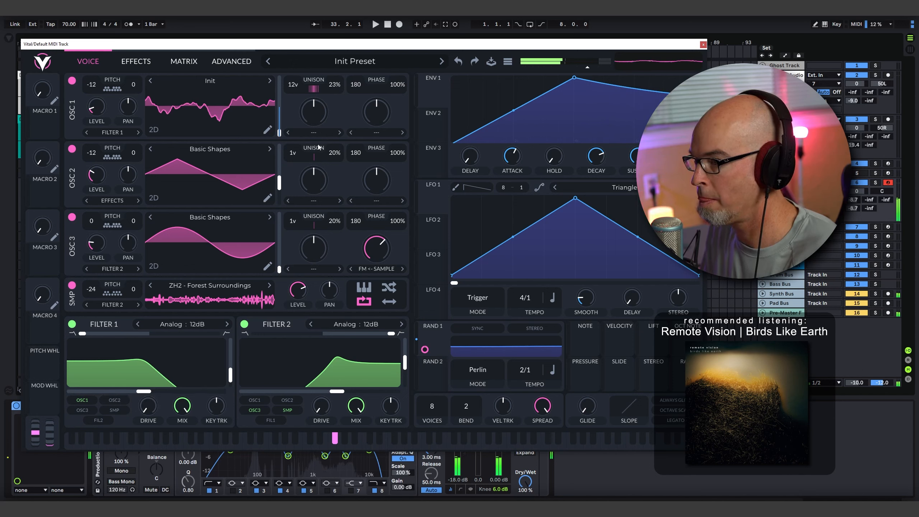
- Apply a slightly raised Harmonic Stretch morph to oscillator 1 and switch its wavetable display to the spectral view
left_click(317, 133)
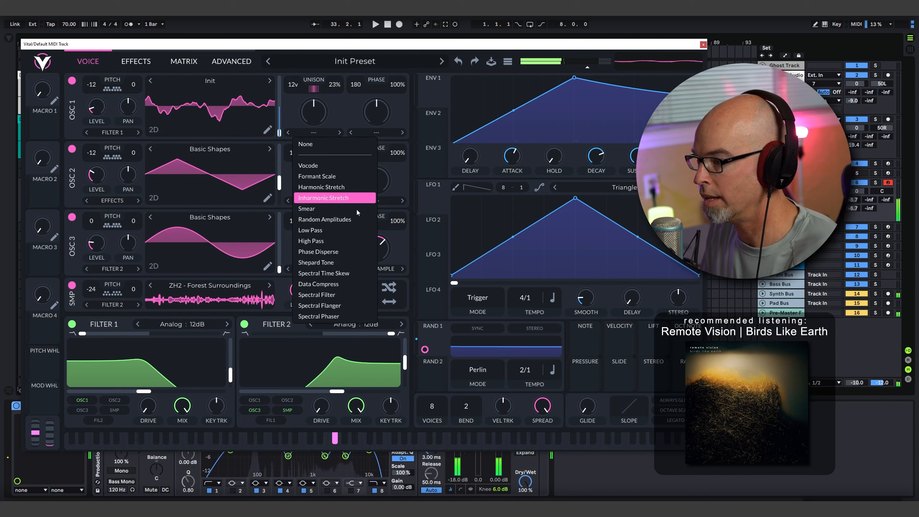
left_click(345, 188)
left_click_drag(319, 113, 320, 110)
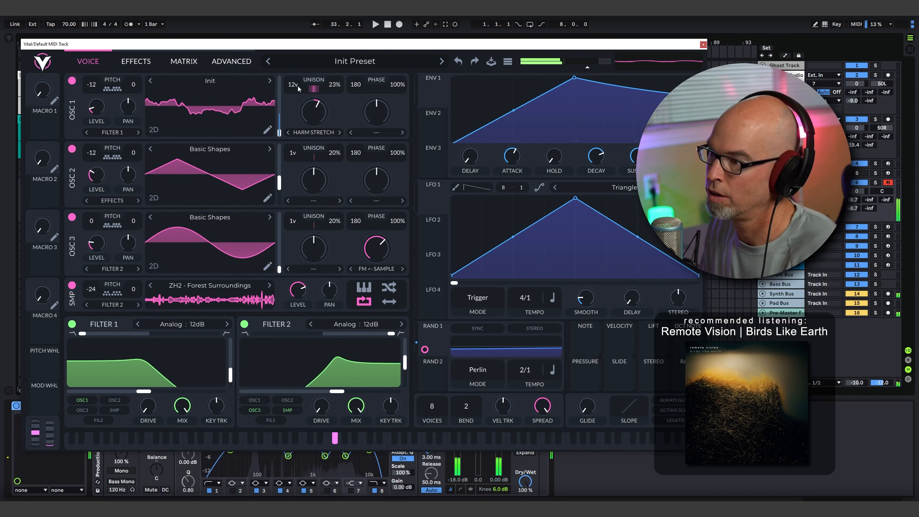
left_click(155, 127)
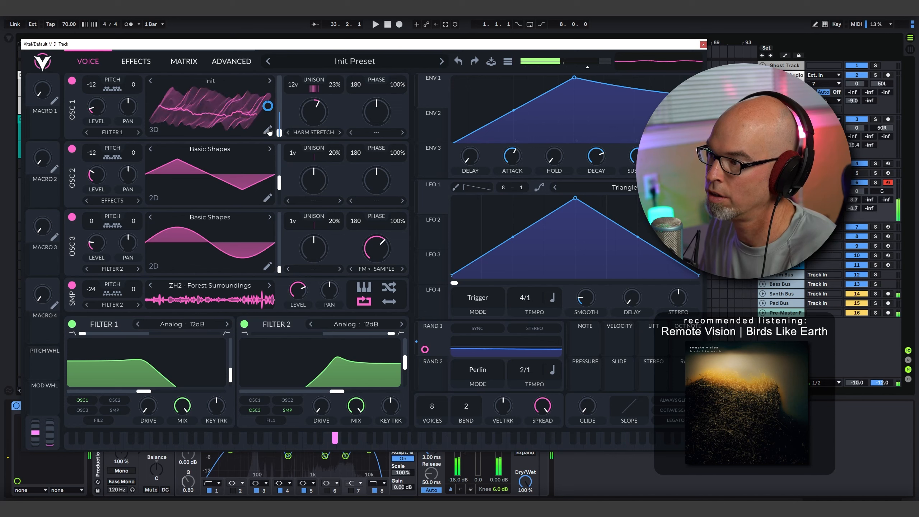
left_click(154, 128)
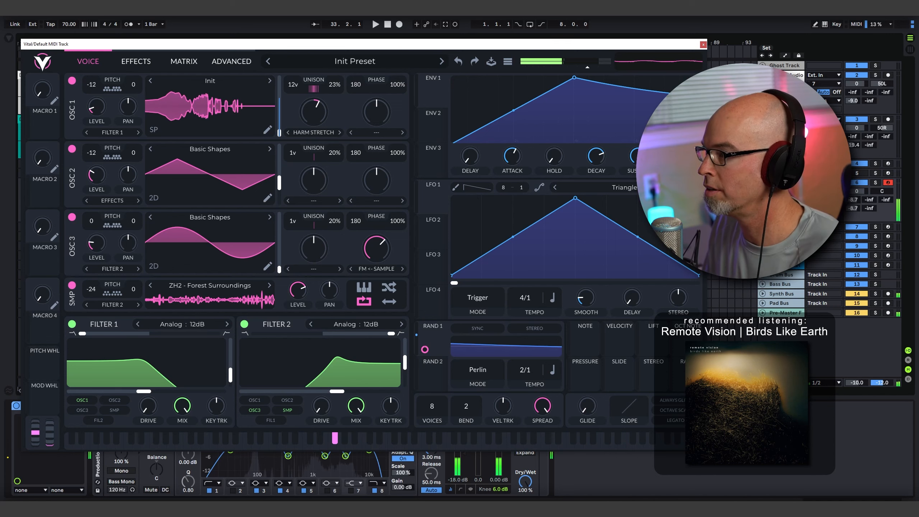
- Modulate oscillator 1's unison detune and oscillator 3's FM <- Sample amount with Random 1, using about 0.586 for the detune
left_click(232, 61)
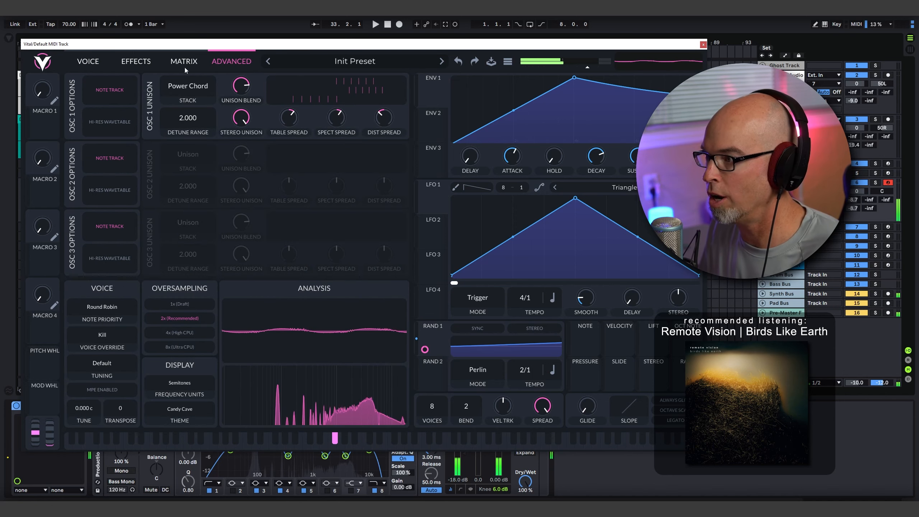
left_click(87, 61)
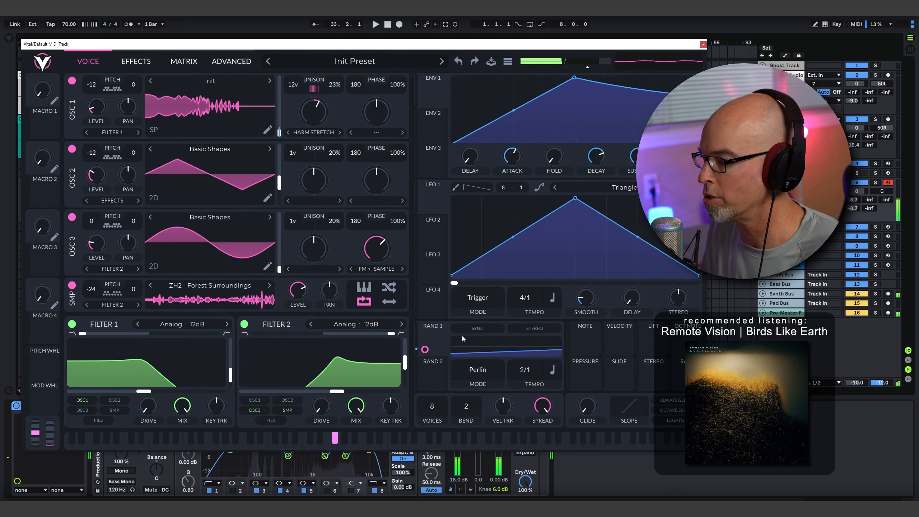
left_click_drag(424, 349, 336, 102)
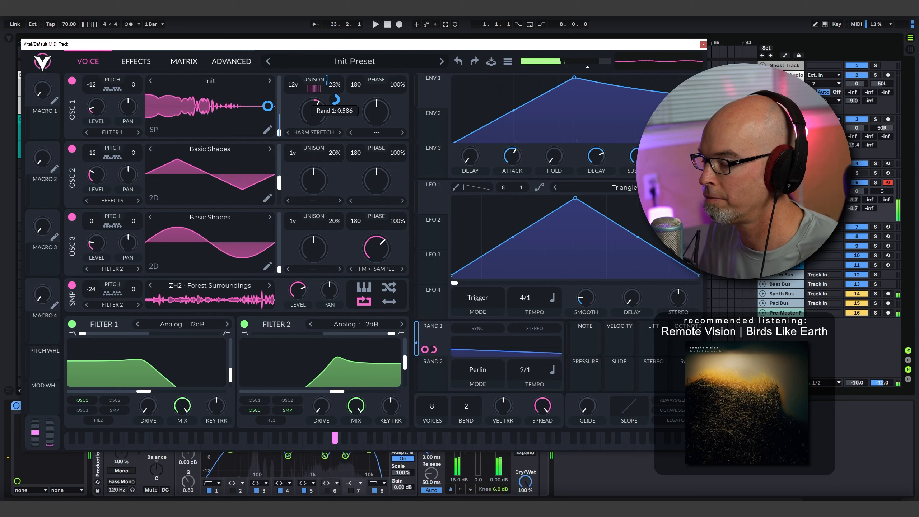
mouse_move(381, 258)
left_mouse_down()
mouse_move(380, 218)
mouse_move(381, 244)
left_mouse_up()
mouse_move(434, 351)
left_click_drag(424, 299, 377, 249)
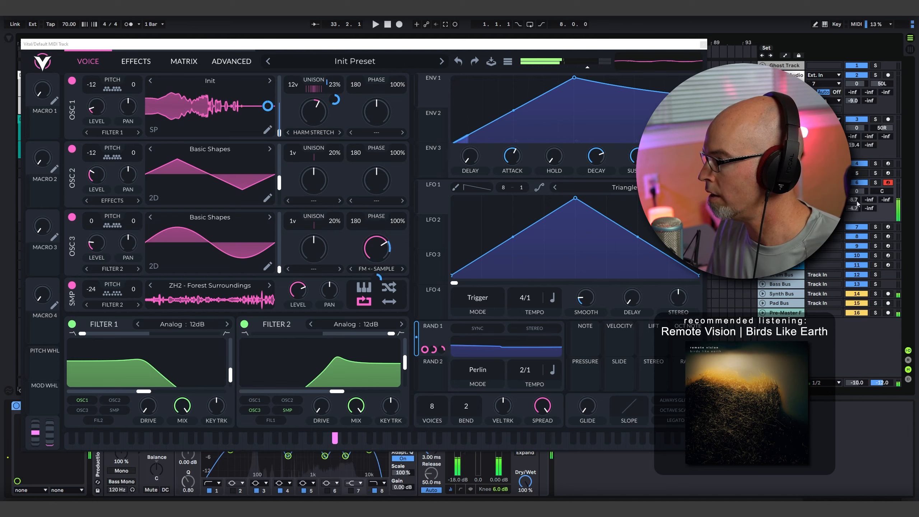
- Play the arrangement from bar 12 to hear the audio tracks with the patch, and return to the Vital track
left_click_drag(398, 45, 568, 119)
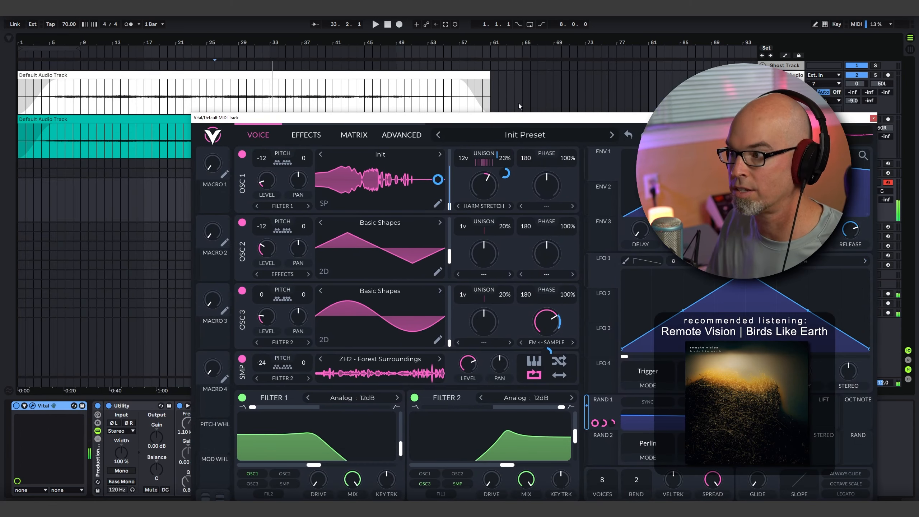
left_click(110, 111)
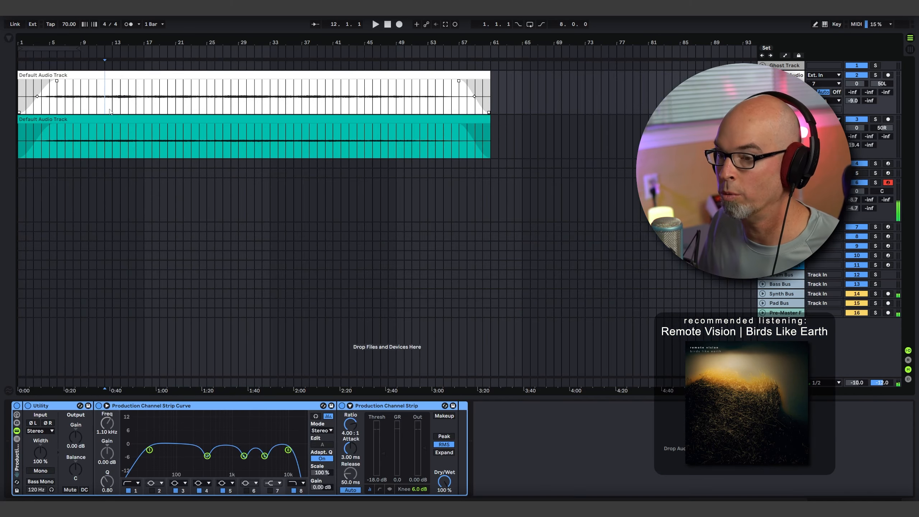
key("space")
left_click(784, 182)
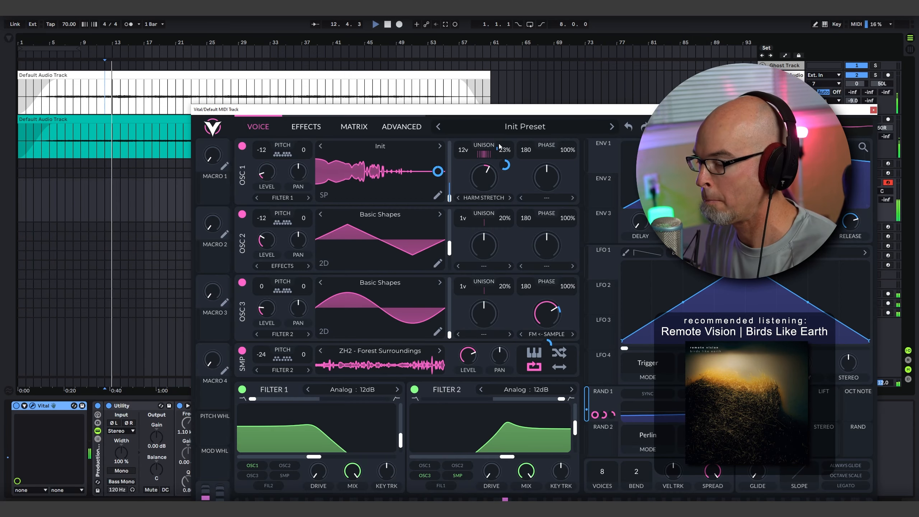
- Make the Random 1 modulation of oscillator 3's FM <- Sample amount bipolar
left_click_drag(524, 112, 487, 67)
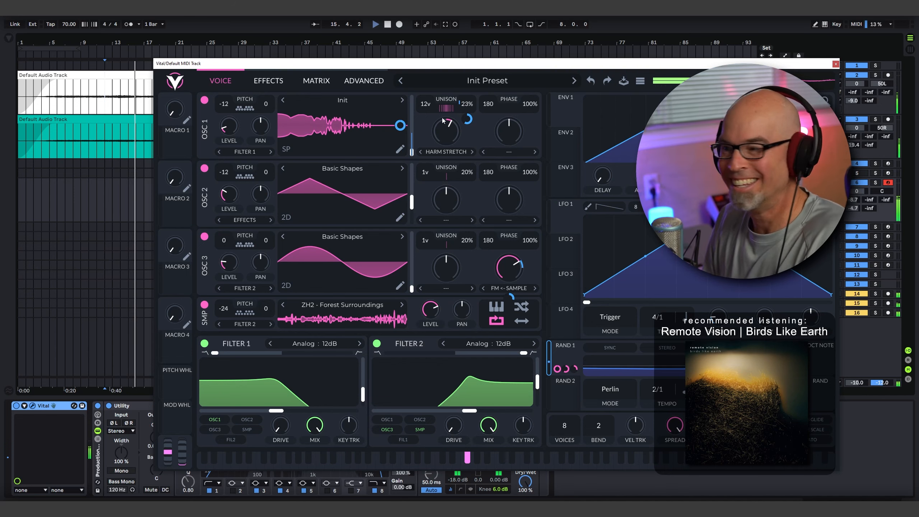
left_click_drag(435, 65, 323, 50)
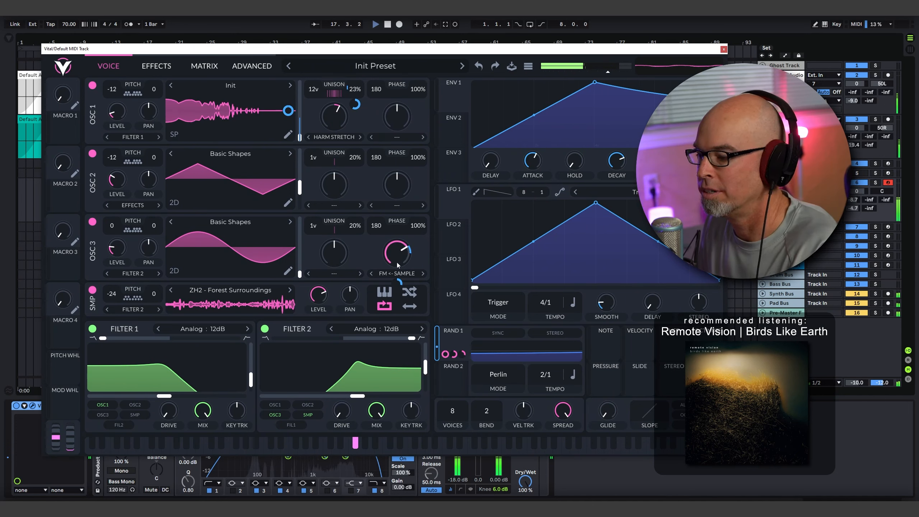
right_click(400, 281)
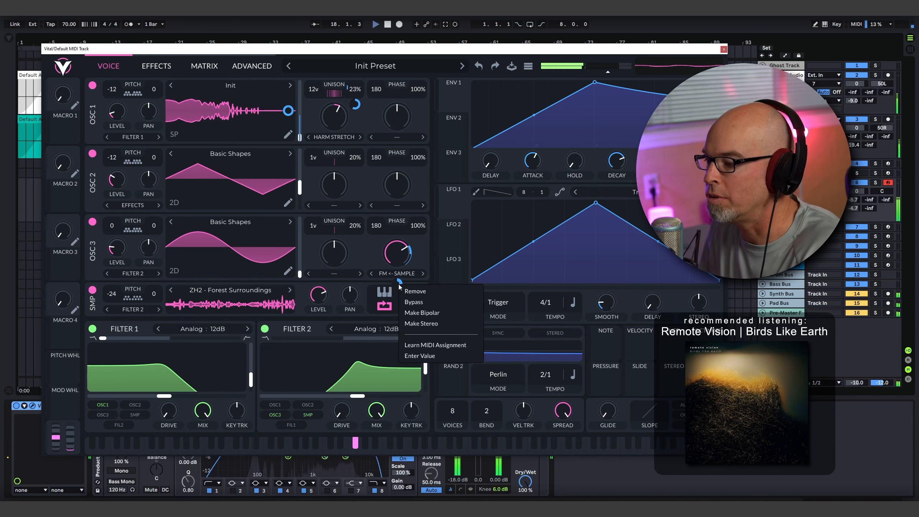
left_click(425, 307)
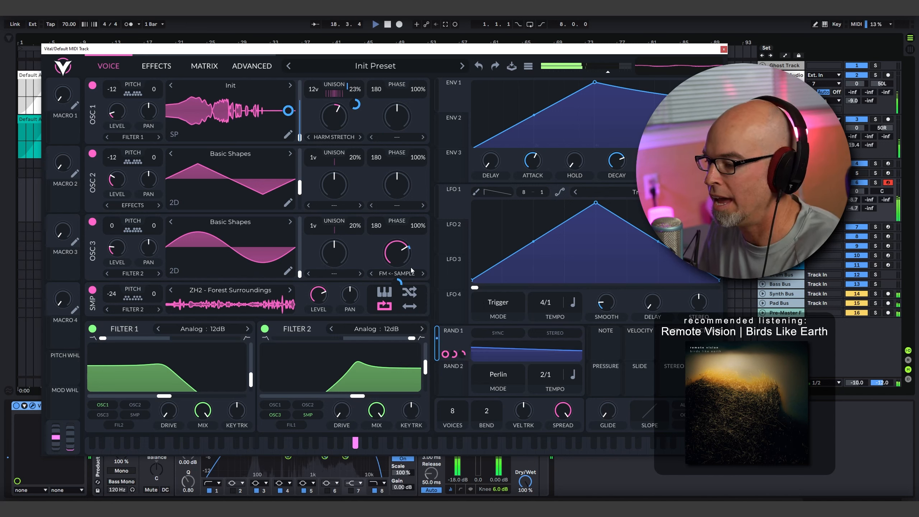
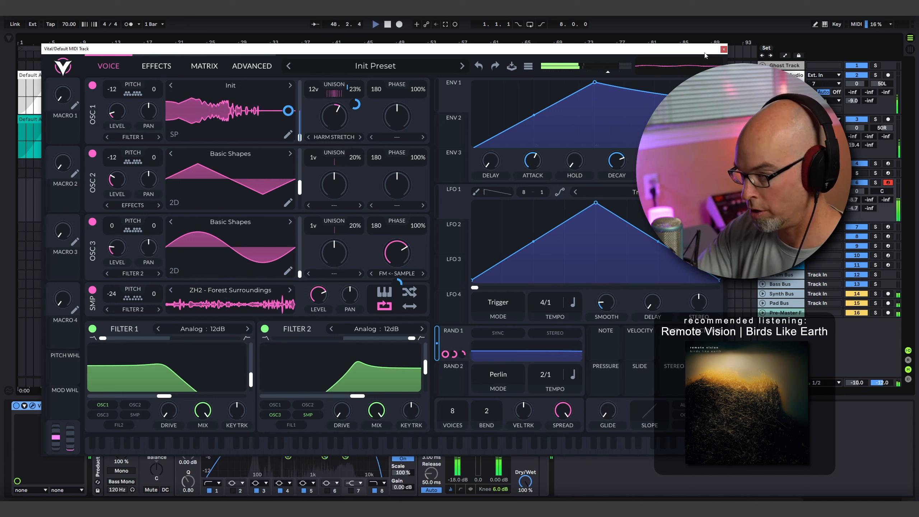
- Extend the start of the Vital track's MIDI clip back to bar 22 and move the clip one bar earlier
left_click(724, 50)
left_click(270, 180)
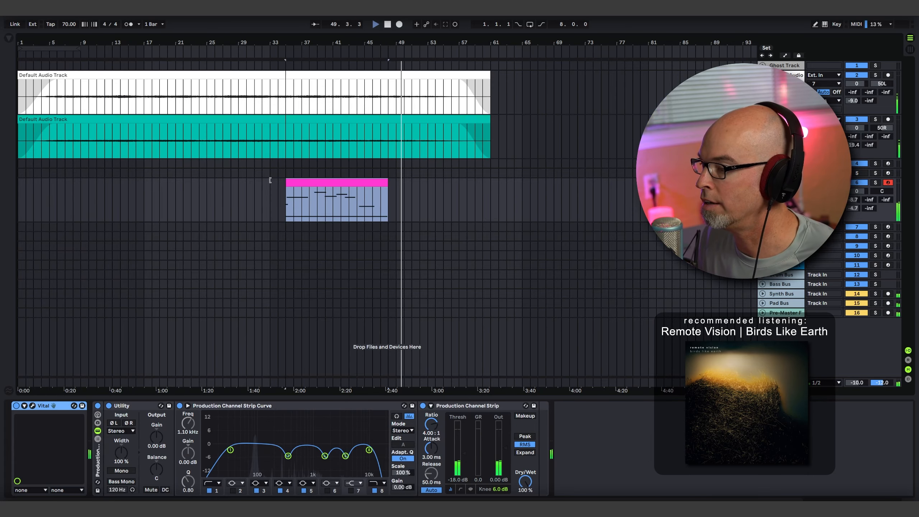
left_click_drag(270, 180, 186, 188)
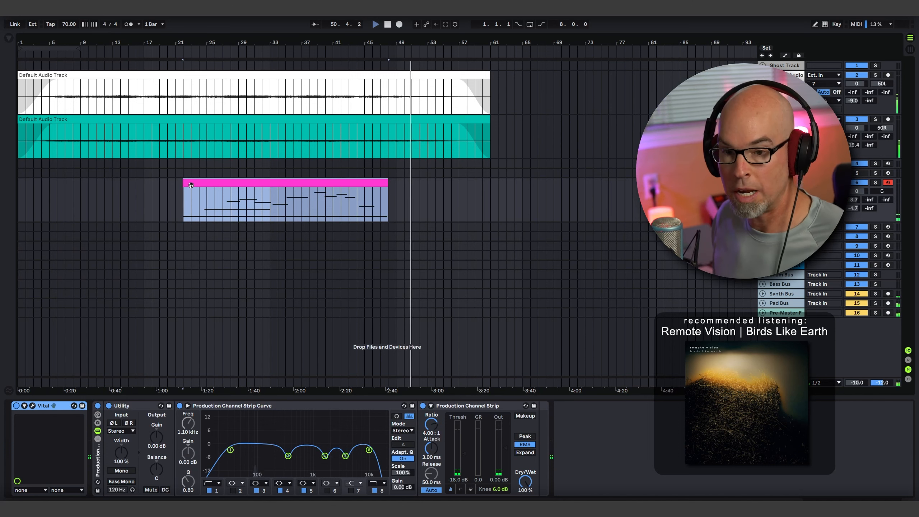
double_click(217, 180)
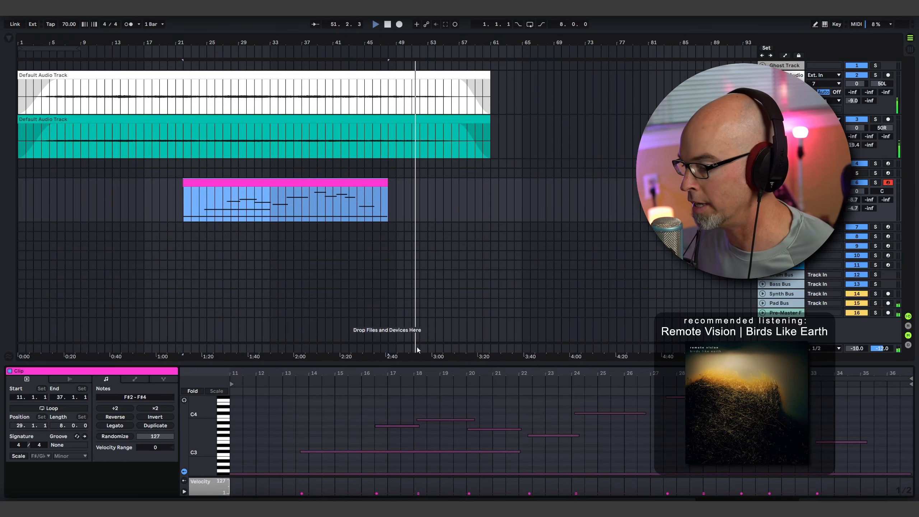
key("space")
key("space")
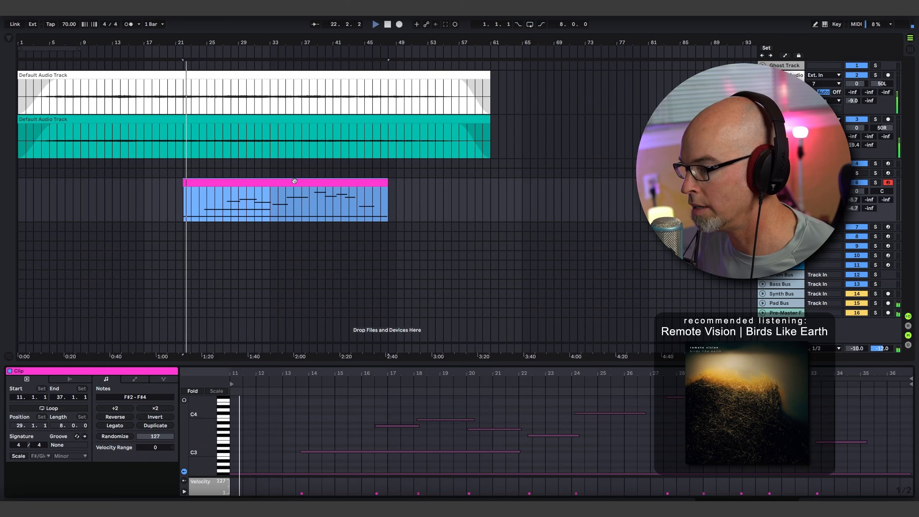
left_click_drag(294, 181, 289, 183)
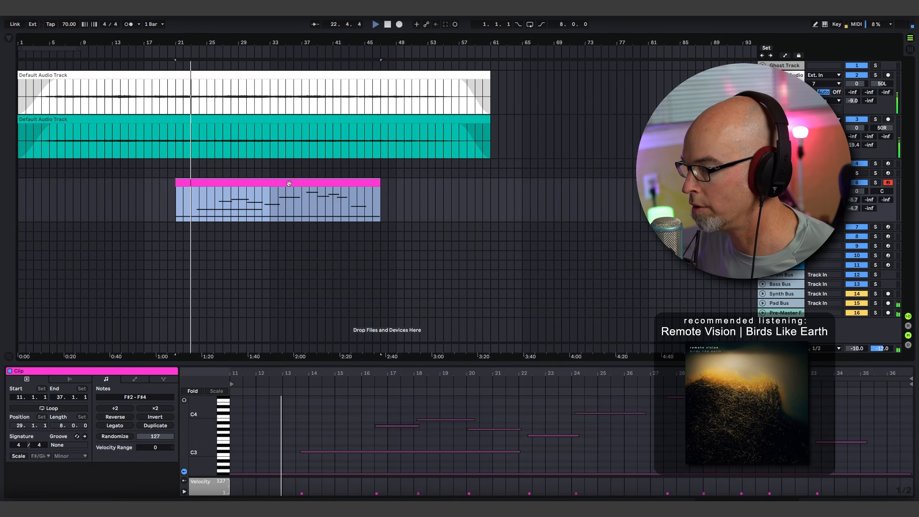
- Shorten the long F#2 note to start at clip bar 10 and trim the clip's start to arrangement bar 20
left_click_drag(83, 191, 97, 202)
left_click(257, 475)
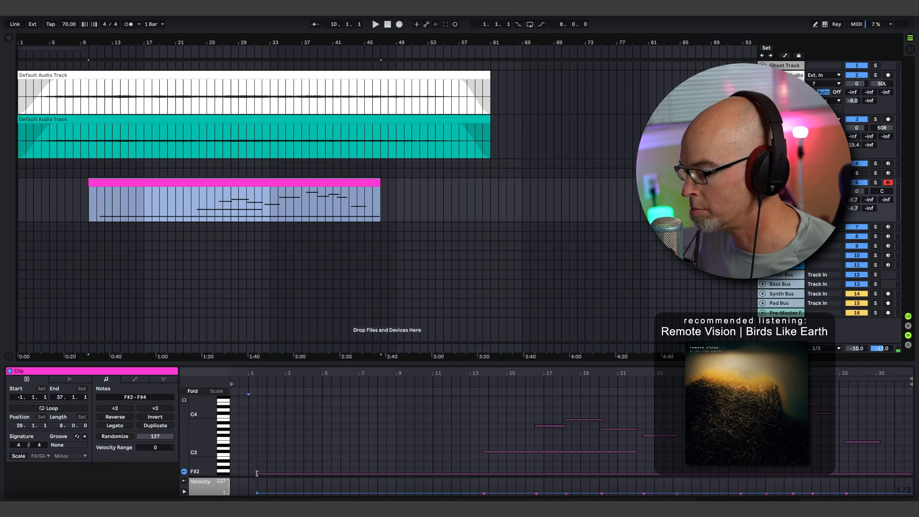
left_click_drag(257, 473, 415, 477)
left_click_drag(89, 188, 169, 186)
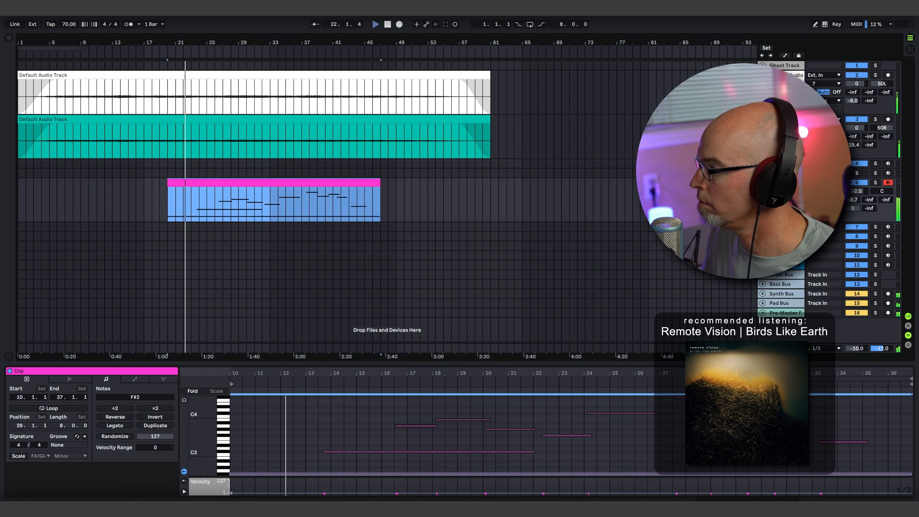
- Lower the Vital track's Utility gain to -2.78 dB and bypass its Production Channel Strip Curve EQ
key("shift+Tab")
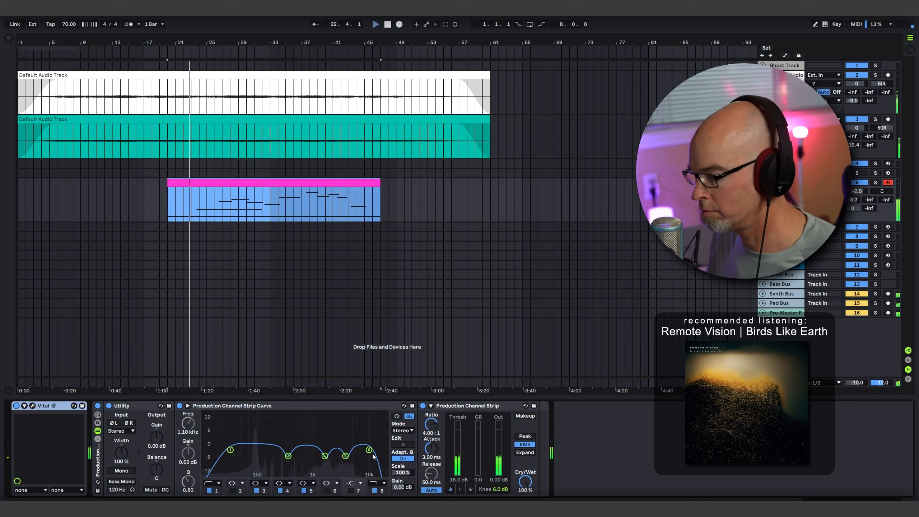
left_click_drag(156, 436, 156, 443)
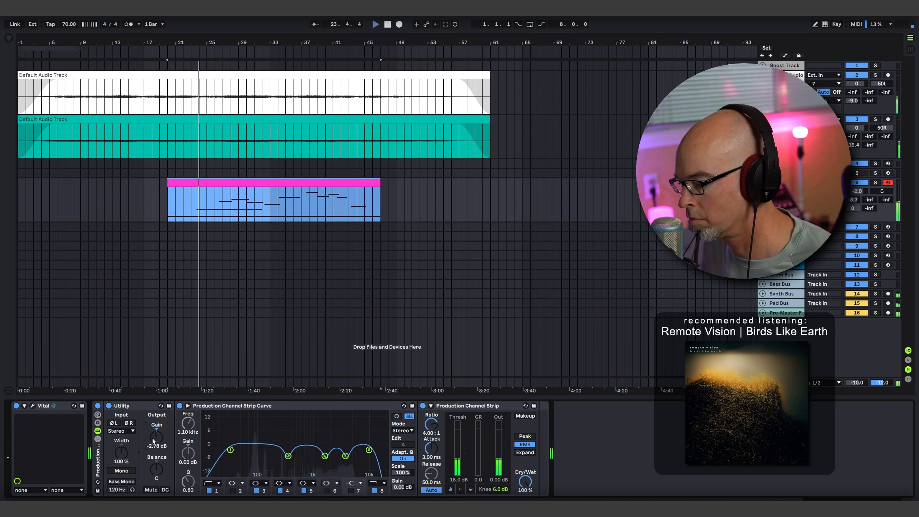
left_click(179, 406)
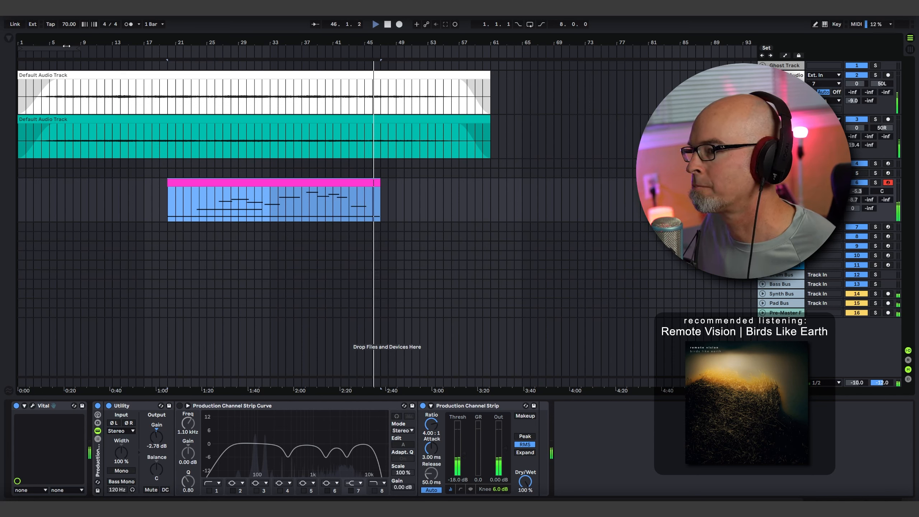
- Set and enable a 36-bar loop from bar 19, play from there, and unfold the MIDI track below Vital
left_click_drag(81, 48, 442, 68)
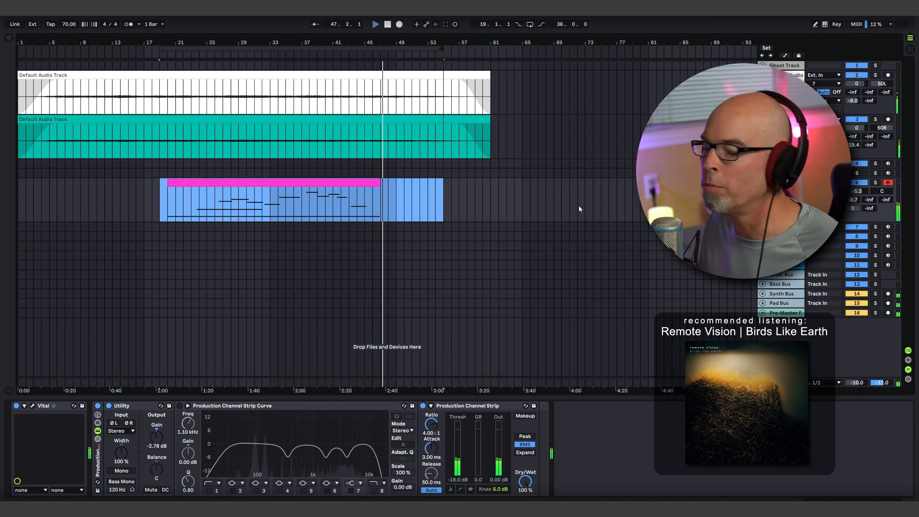
left_click(762, 226)
key("space")
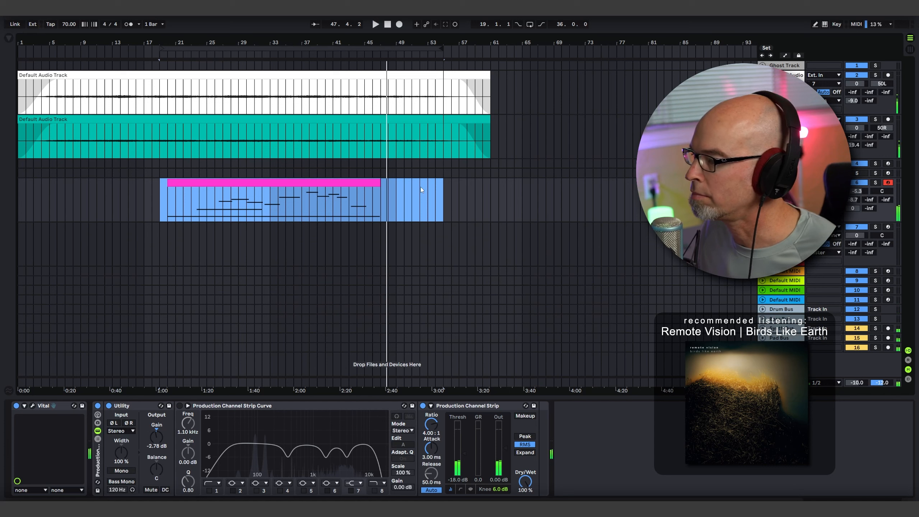
key("space")
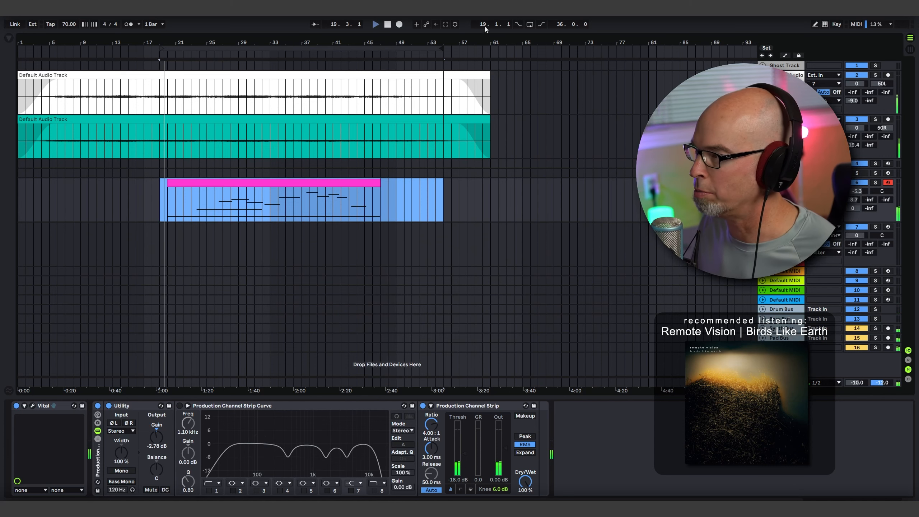
left_click(530, 25)
- Load Serum_x64 onto MIDI track 7, hide the browser, and enlarge the Serum window to about 141%
left_click(784, 227)
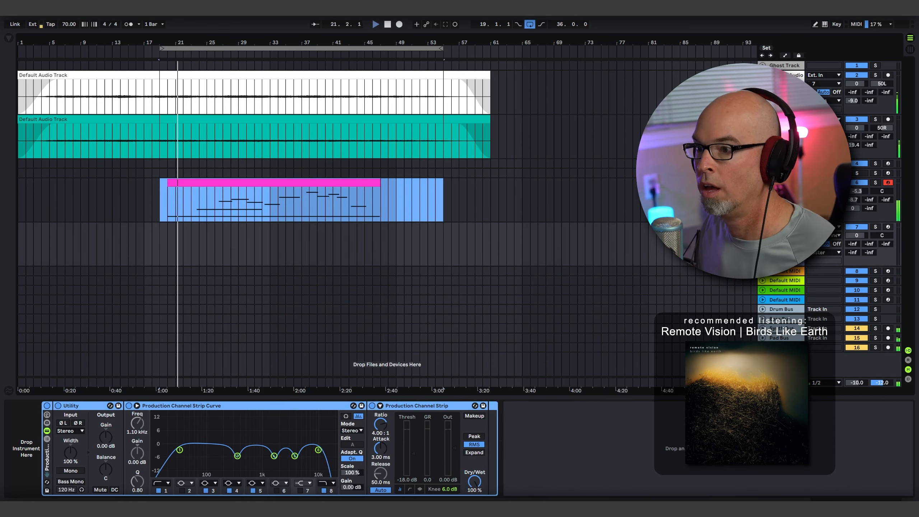
key("ctrl+alt+b")
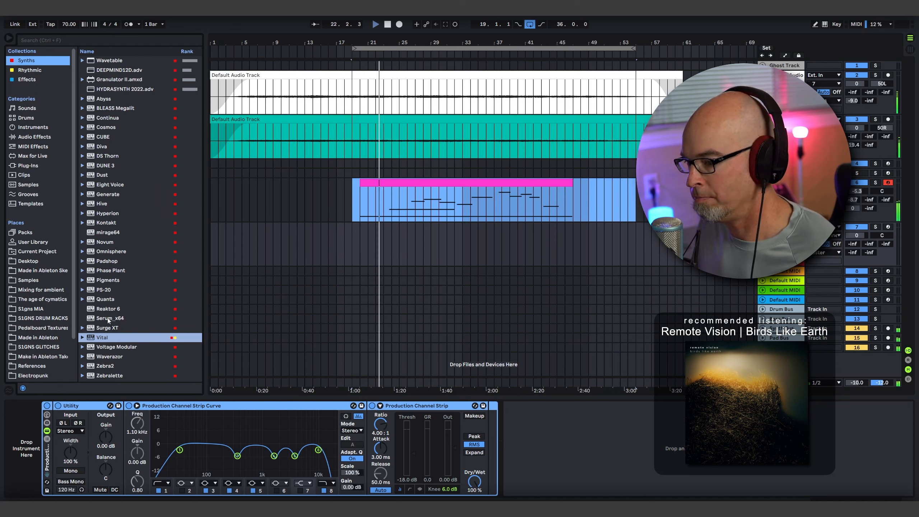
left_click_drag(108, 319, 418, 244)
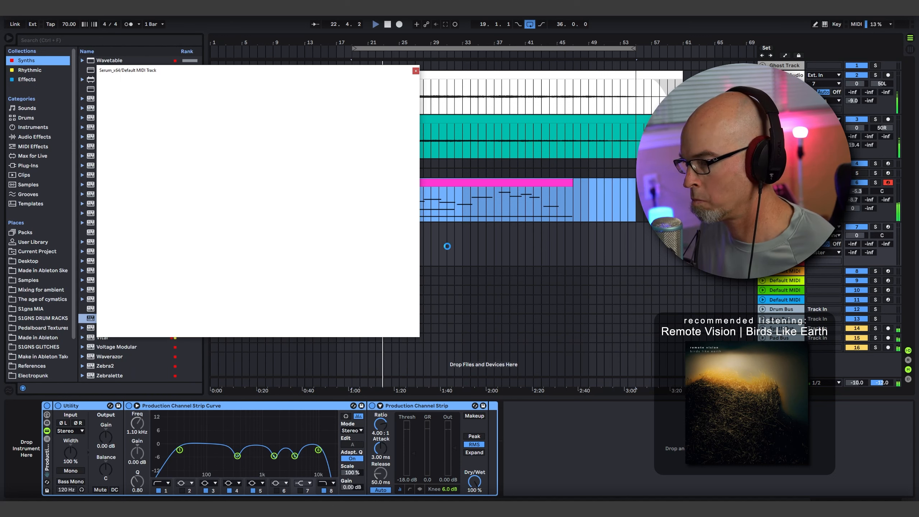
left_click(9, 38)
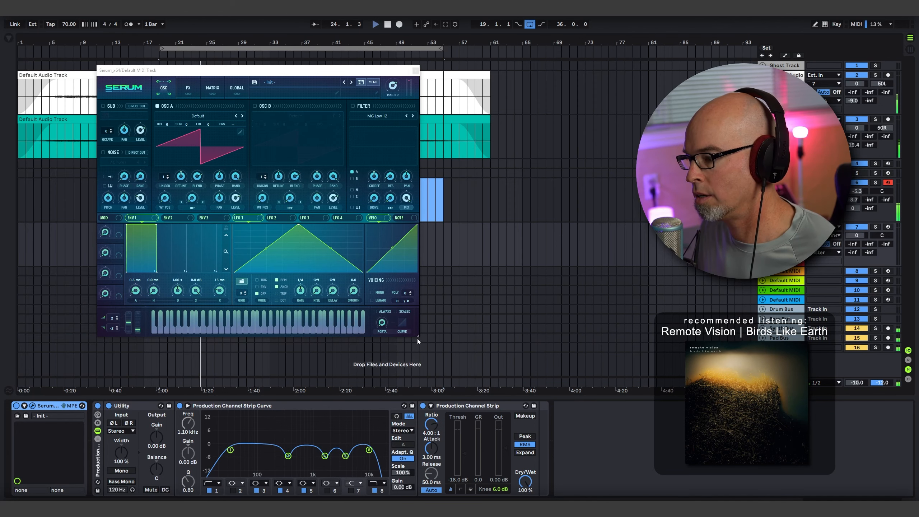
left_click_drag(418, 339, 553, 460)
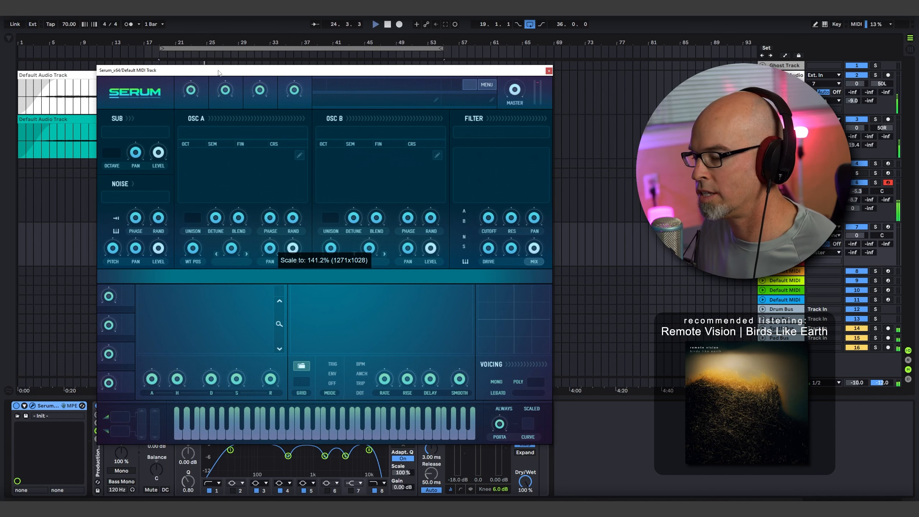
mouse_move(224, 74)
left_mouse_down()
mouse_move(137, 73)
mouse_move(219, 74)
left_mouse_up()
left_click_drag(279, 76, 285, 78)
- Load the Spectral wavetable Monster 8 [SL] into Serum's oscillator A
left_click(223, 133)
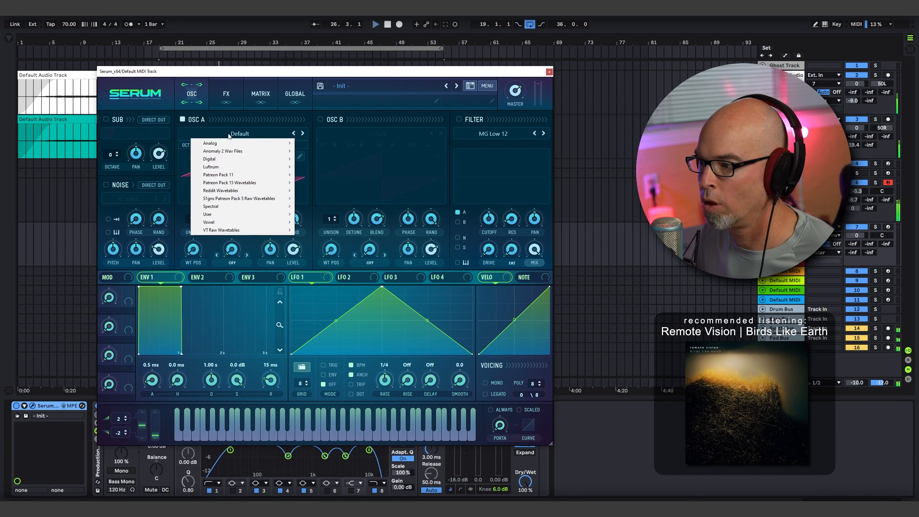
mouse_move(253, 206)
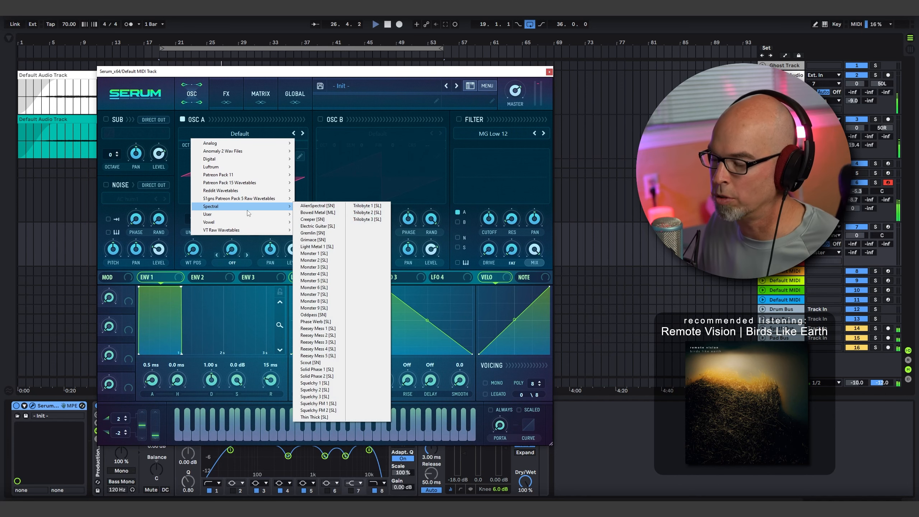
left_click(330, 295)
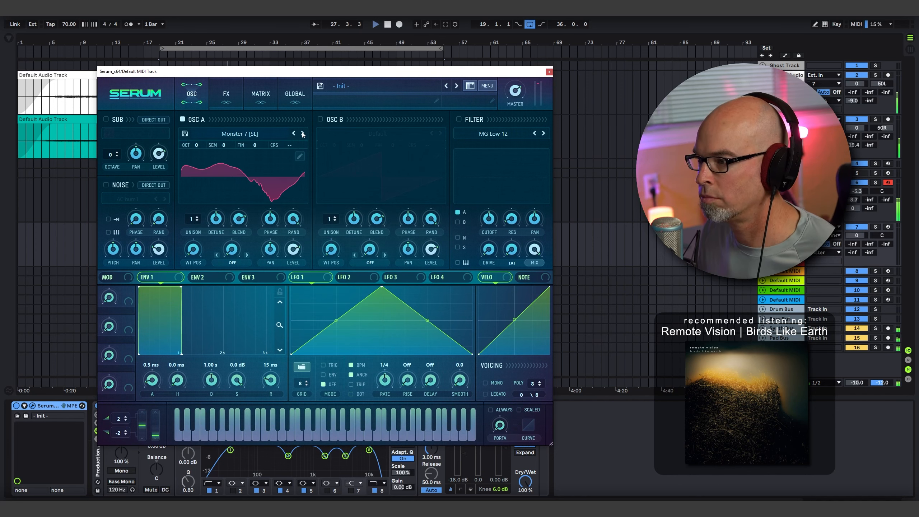
mouse_move(194, 249)
left_mouse_down()
mouse_move(216, 216)
mouse_move(208, 257)
left_mouse_up()
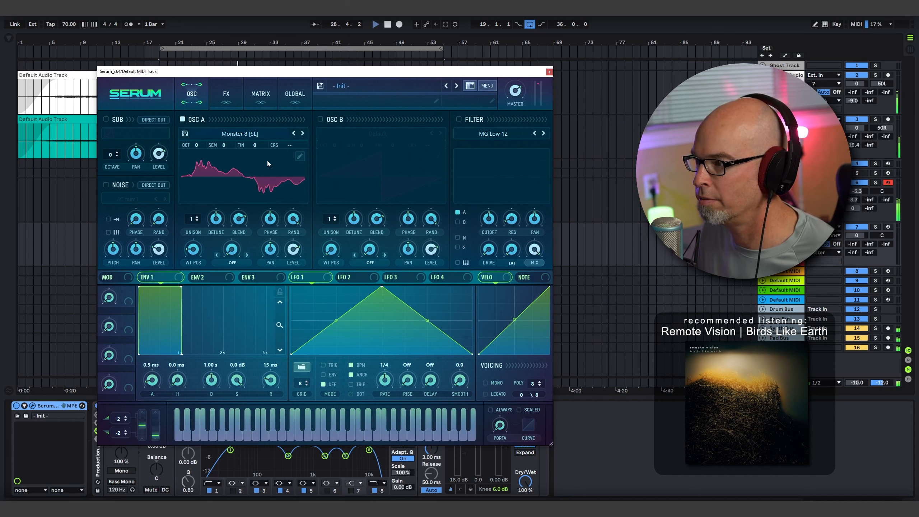
- Enable oscillator B and load the Analog wavetable Basic Shapes into it
left_click(320, 120)
left_click(377, 134)
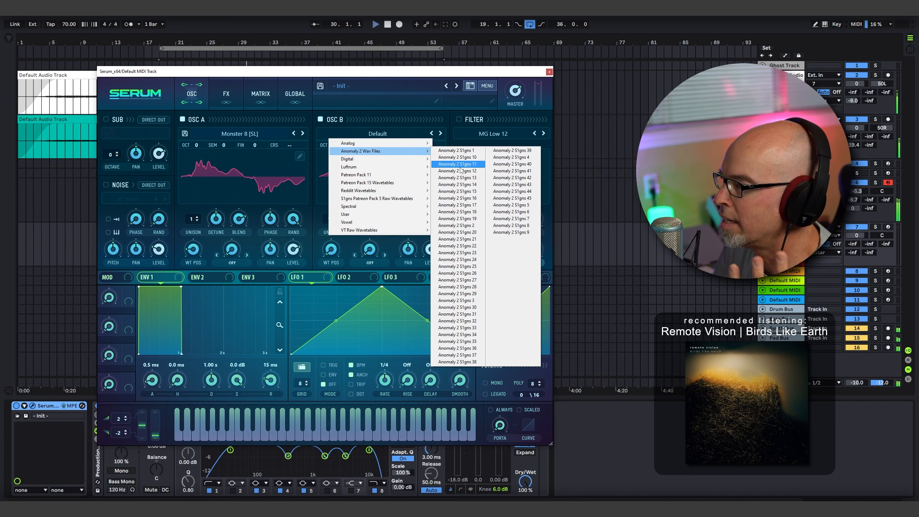
mouse_move(395, 151)
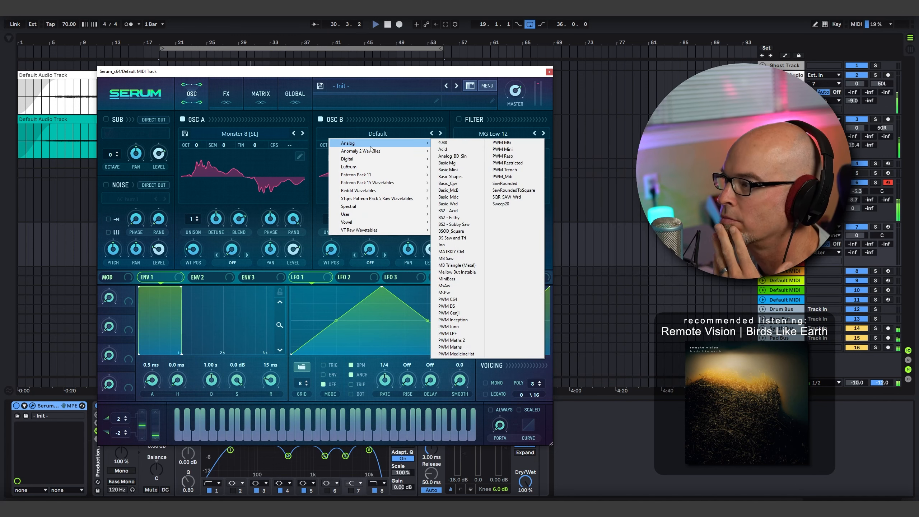
left_click(452, 177)
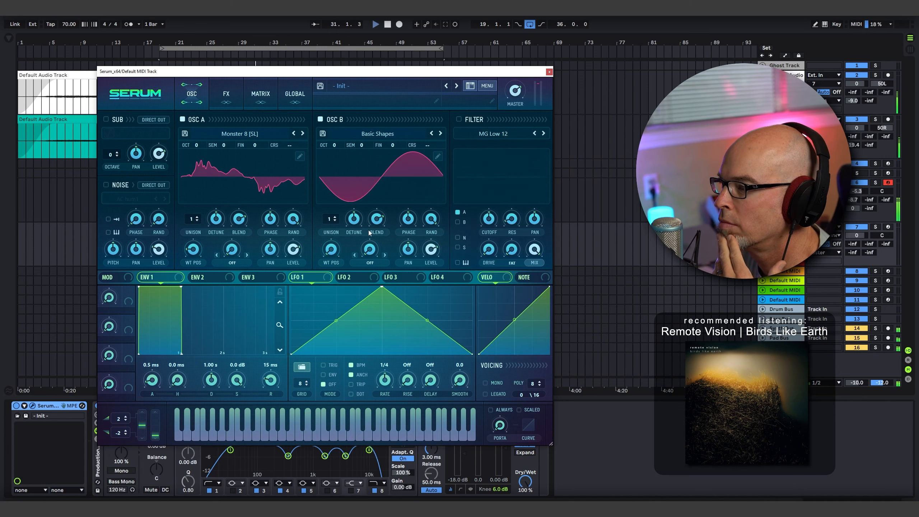
- Set oscillator B's warp mode to FM (from A) and adjust the warp amount
left_click(370, 263)
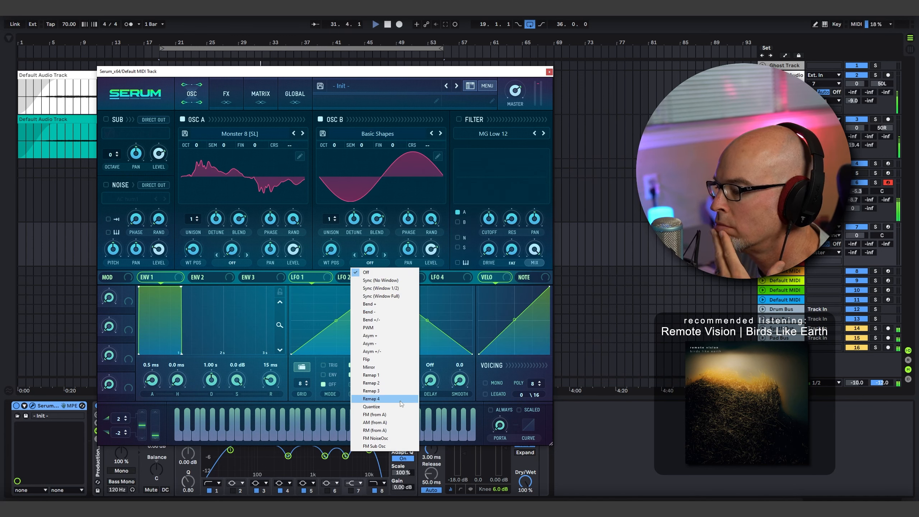
left_click(401, 416)
left_click_drag(375, 252, 375, 216)
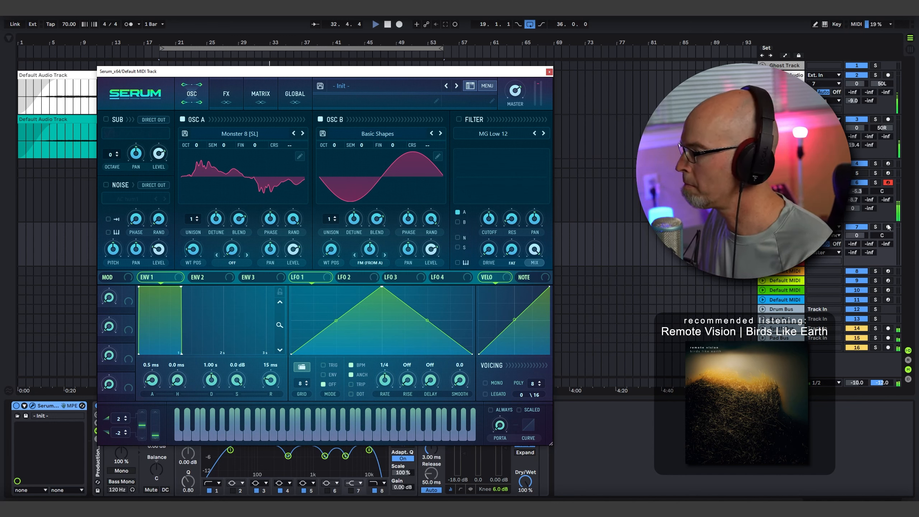
- Arm the Serum track and route its output to the Synth Bus
left_click(838, 253)
left_click(838, 324)
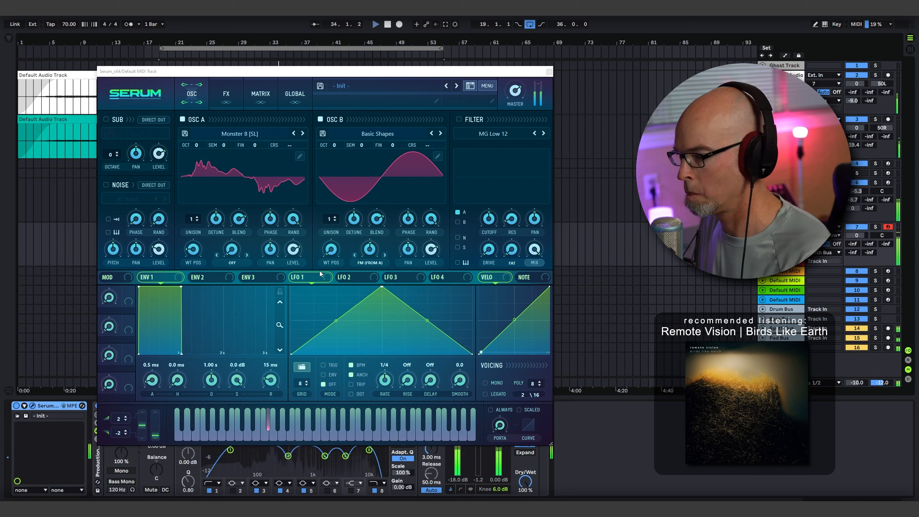
mouse_move(376, 258)
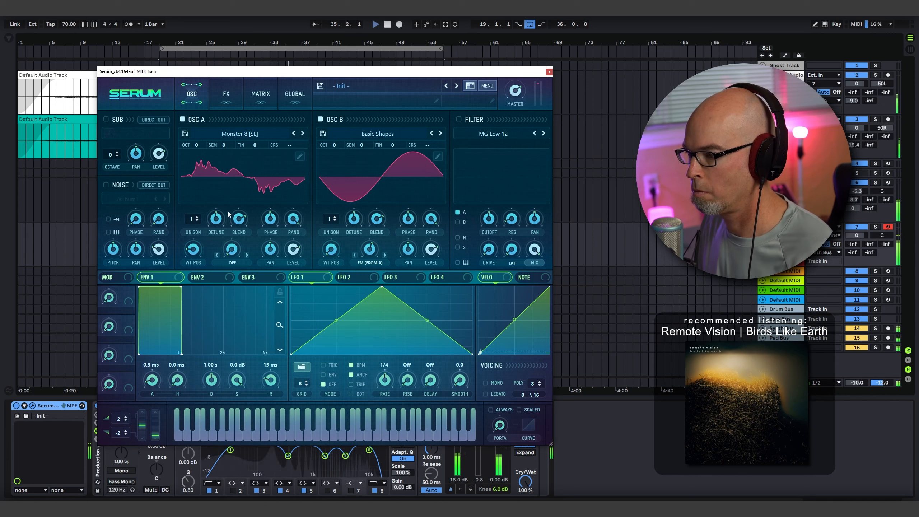
- Modulate oscillator A's wavetable position with Chaos1 and check the chaos settings on Serum's global page
right_click(193, 251)
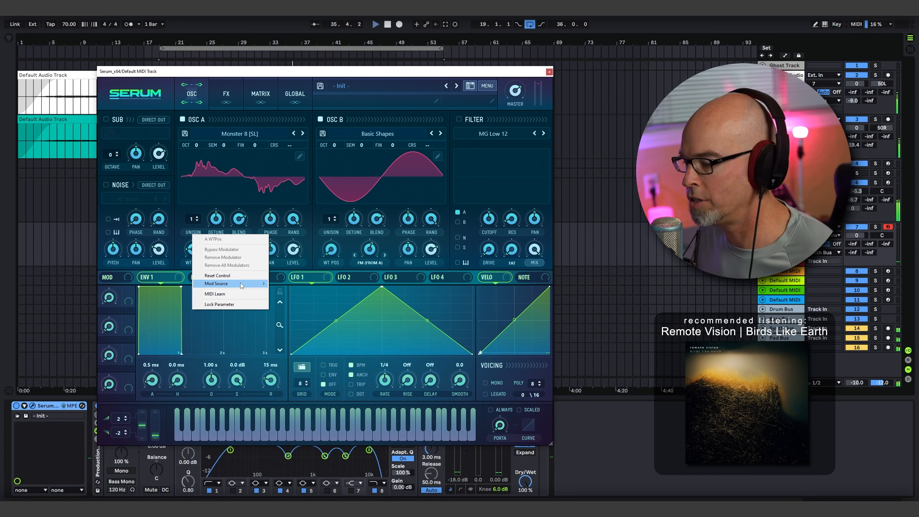
mouse_move(235, 284)
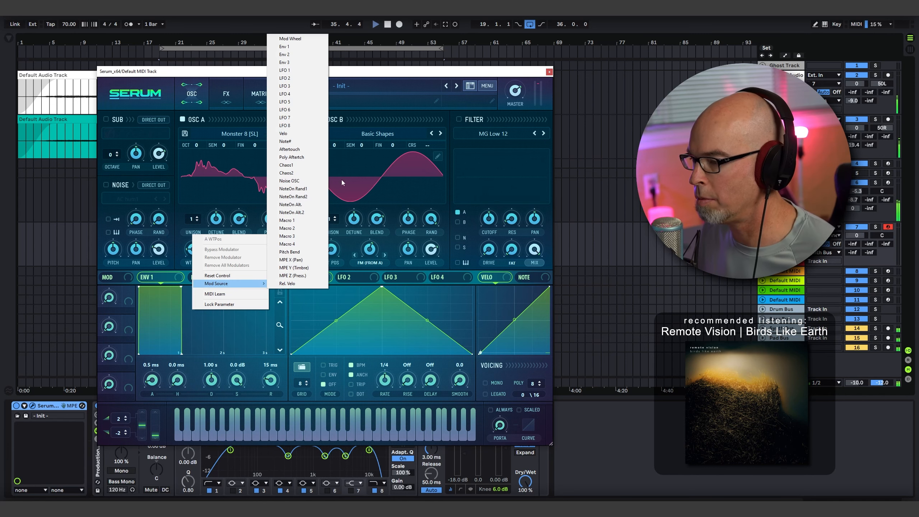
left_click(305, 165)
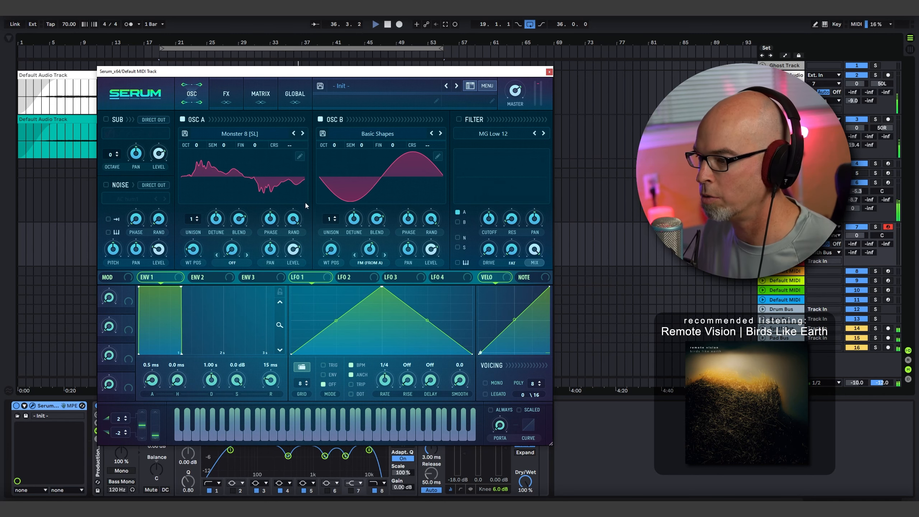
left_click(287, 94)
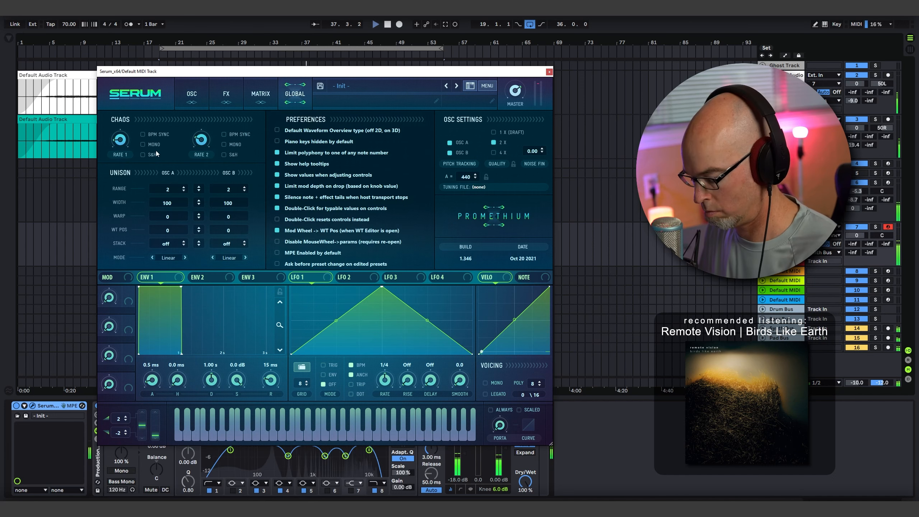
left_click(202, 95)
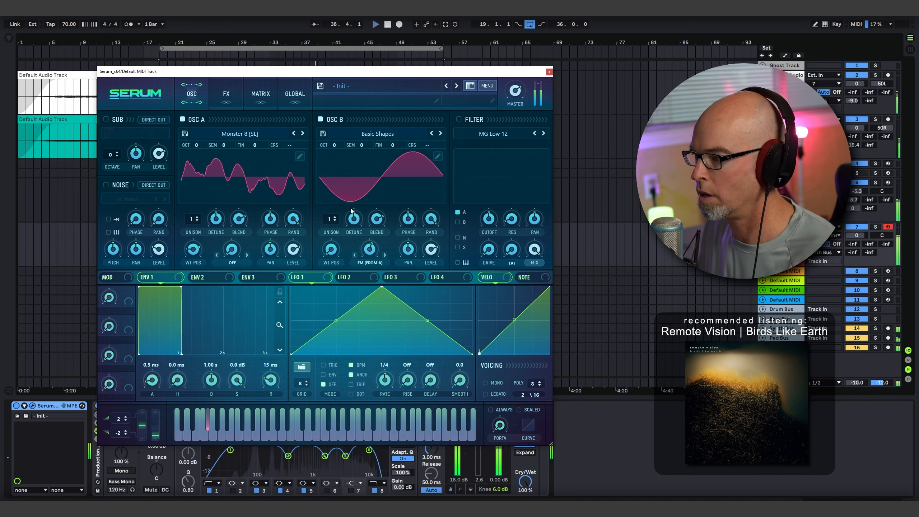
- Set oscillator B's unison to 12 voices and adjust its detune and blend
left_click_drag(331, 222, 336, 160)
left_click_drag(354, 218, 335, 152)
left_click(376, 234)
left_click_drag(335, 190, 376, 225)
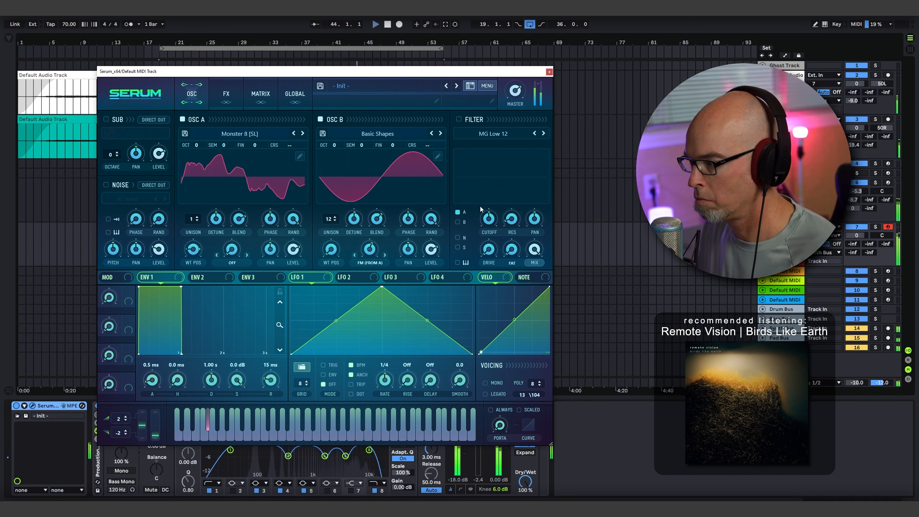
- Enable the MG Low 12 filter, adjust its cutoff and route oscillator B through it alongside oscillator A
left_click(458, 119)
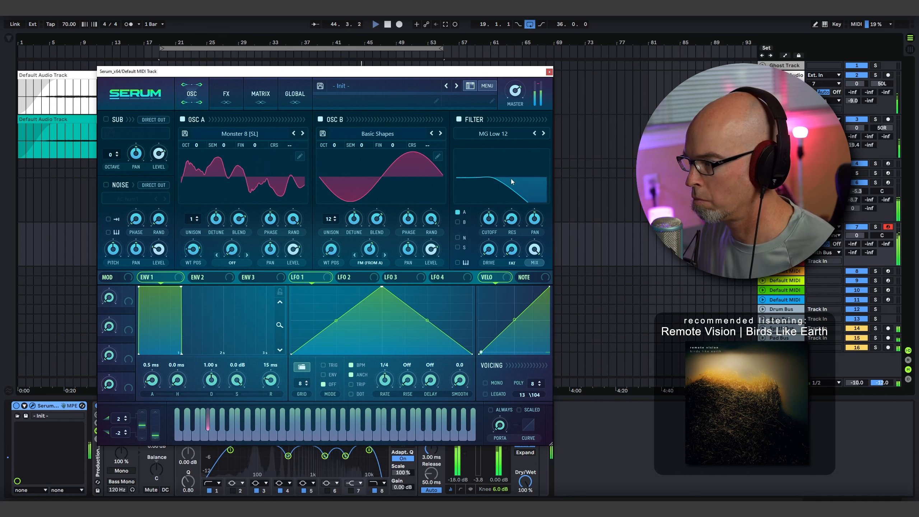
left_click_drag(489, 217, 499, 196)
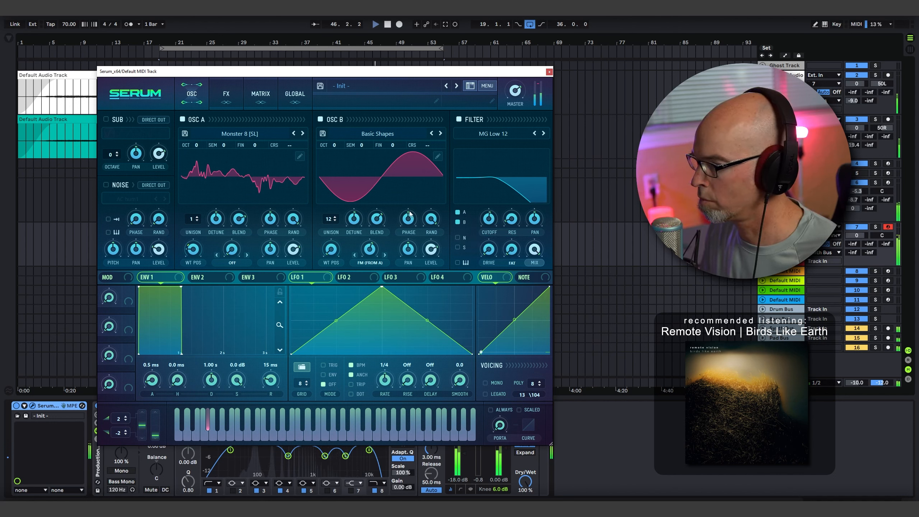
- Shape Env 1 with a 4.97 s attack, 3.94 s decay, -4.7 dB sustain, 7.38 s release and a curved attack
left_click_drag(155, 378, 167, 347)
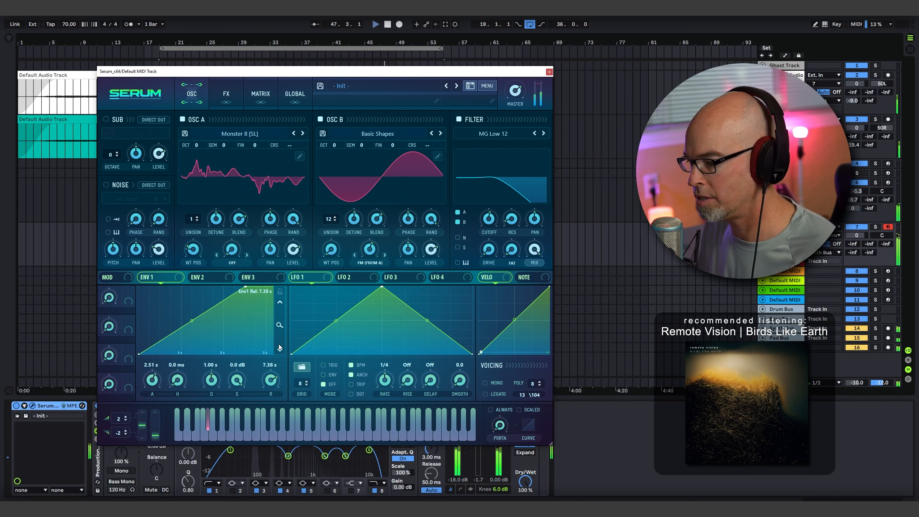
left_click_drag(236, 389, 214, 374)
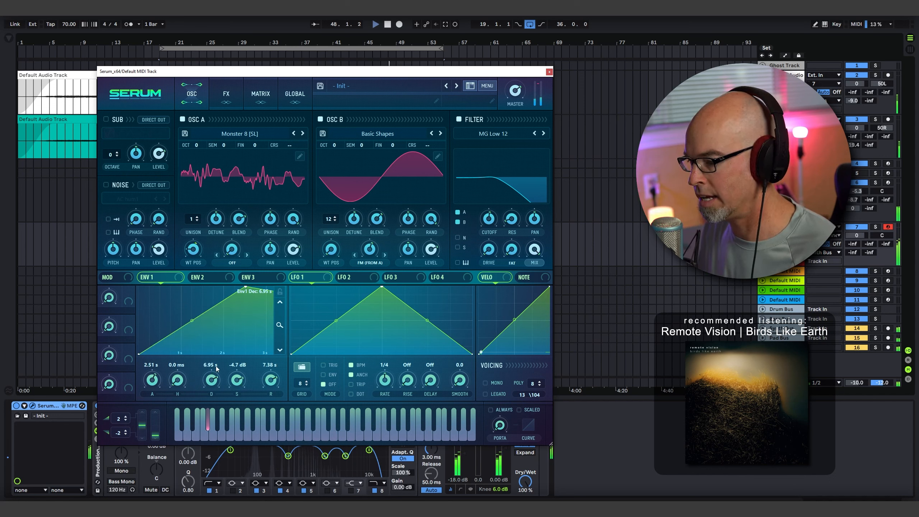
left_click_drag(280, 327, 279, 302)
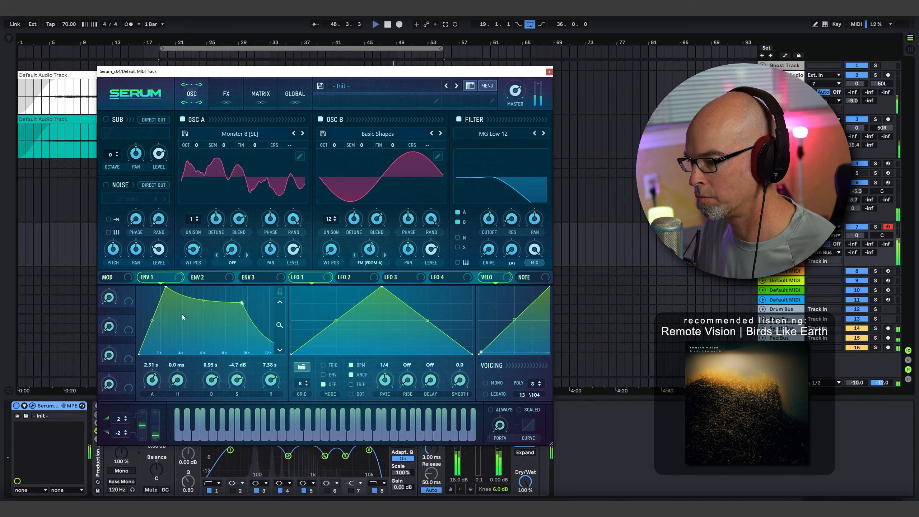
left_click_drag(156, 327, 211, 385)
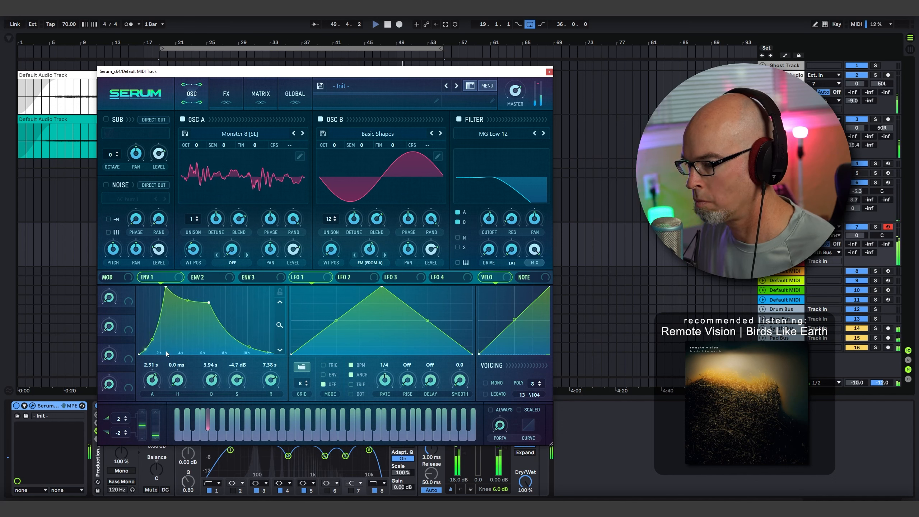
left_click_drag(154, 377, 184, 355)
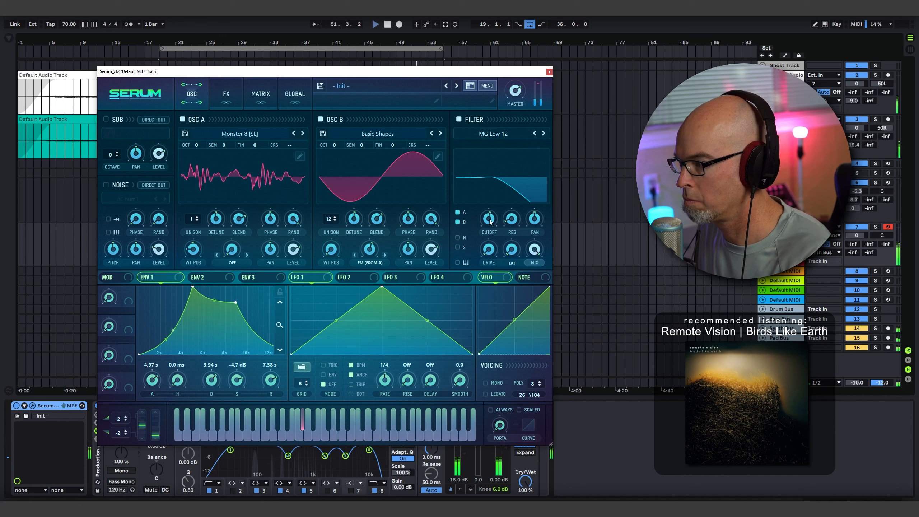
- Fine-tune the filter cutoff, modulate oscillator B's unison detune with Chaos1 and check the routing in the modulation matrix
left_click_drag(489, 220, 498, 208)
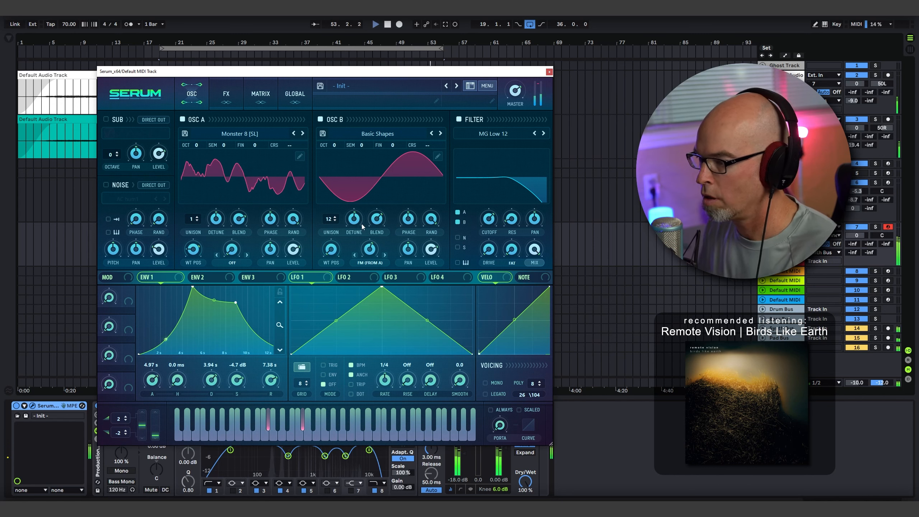
right_click(353, 218)
mouse_move(383, 252)
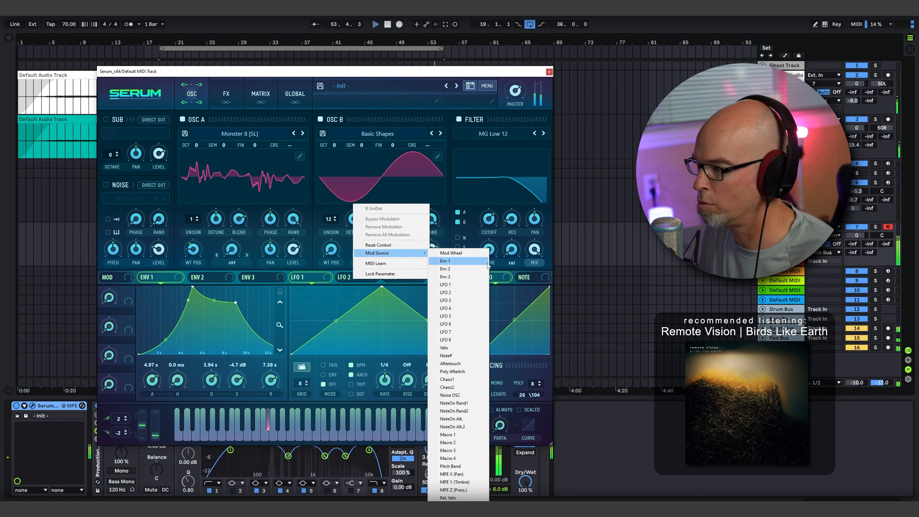
left_click(464, 380)
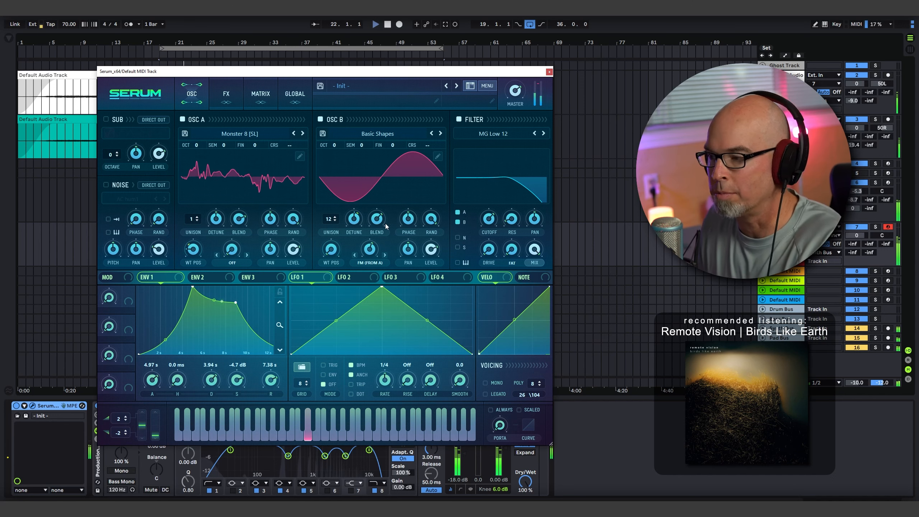
left_click(254, 101)
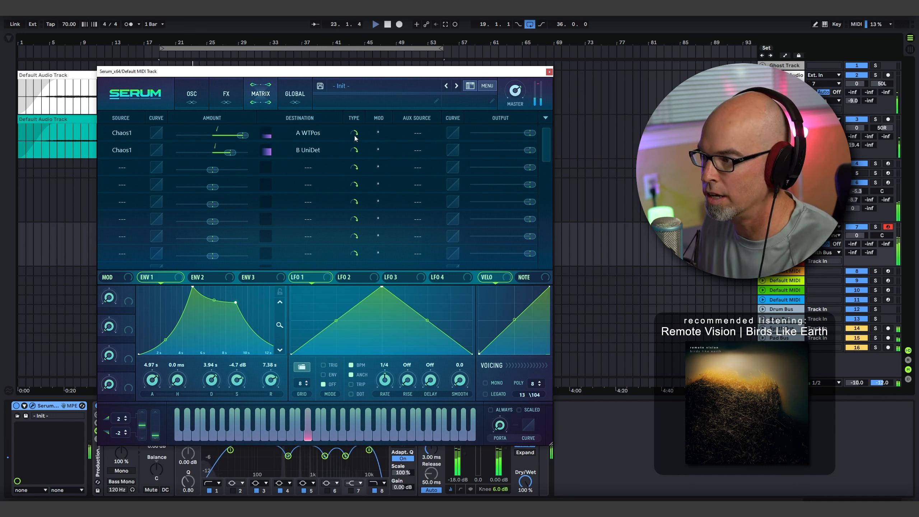
left_click(191, 99)
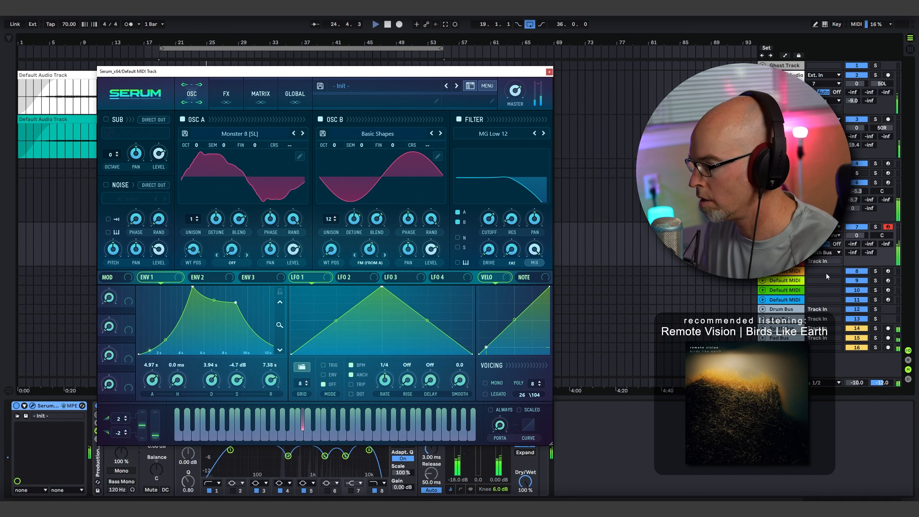
- Set the Serum track's volume to -5.4 and its sends to -1.2 and -5.3, and bypass the Production Channel Strip Curve EQ
left_click_drag(853, 253, 859, 239)
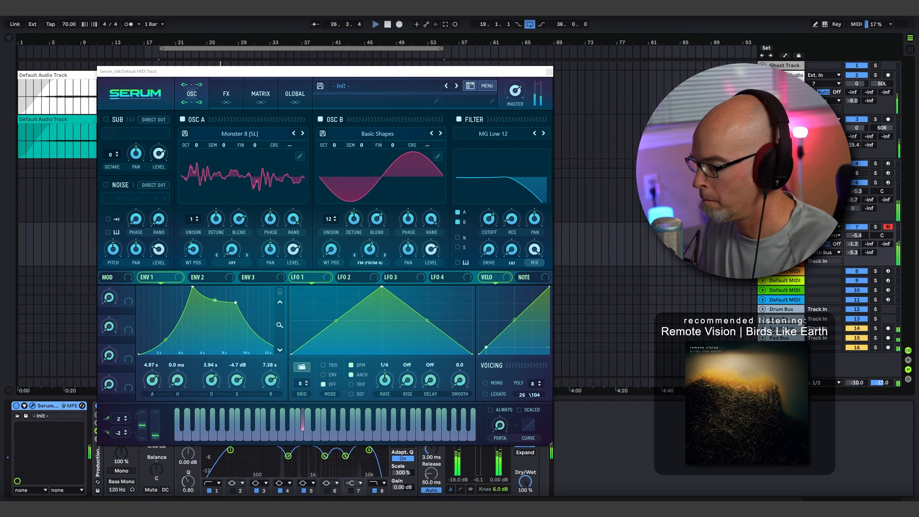
left_click_drag(228, 72, 526, 59)
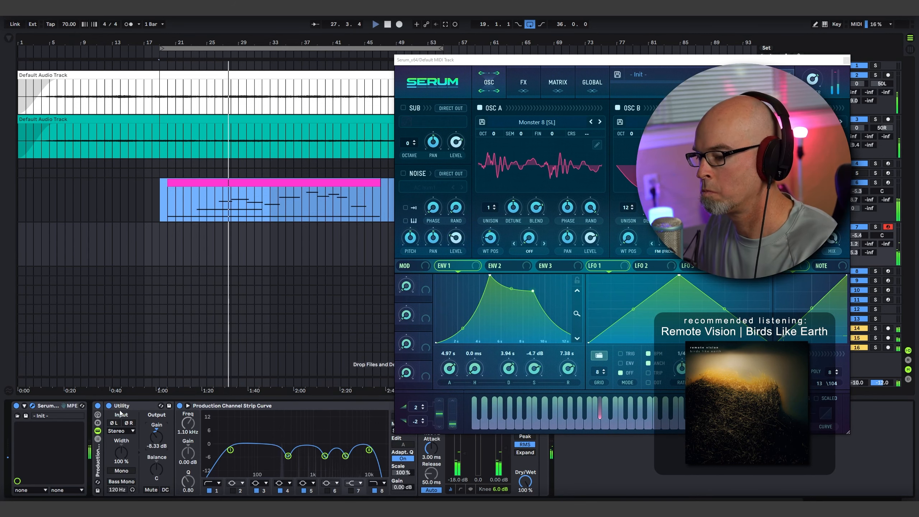
left_click(180, 405)
- Reposition the Serum window and enlarge it to 155.9% scale
left_click_drag(623, 60, 509, 64)
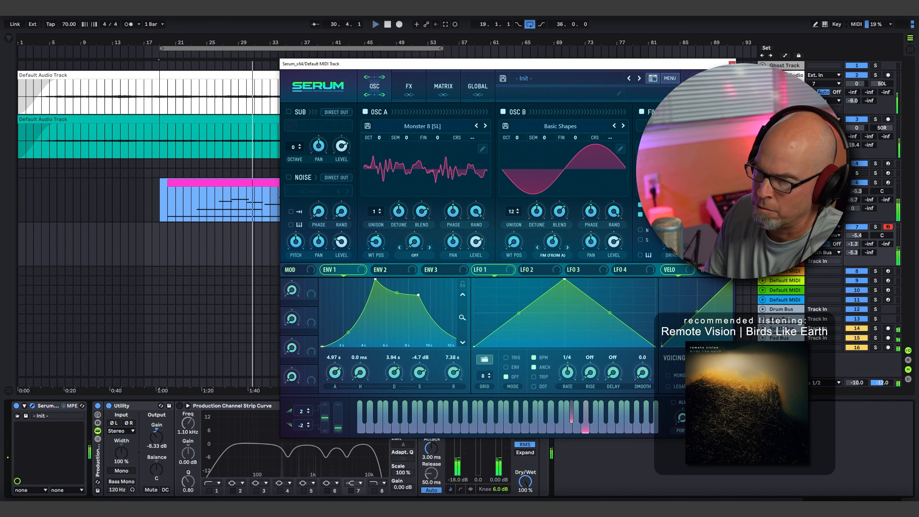
left_click_drag(462, 68, 277, 69)
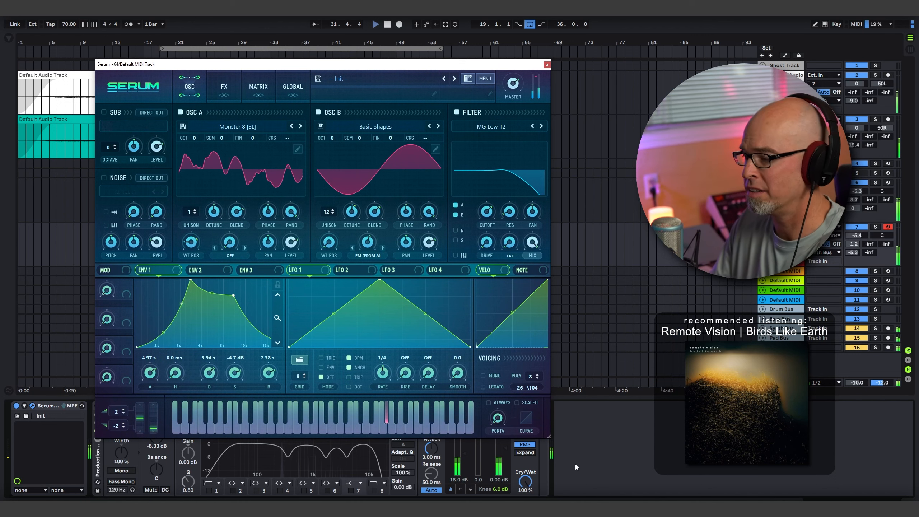
left_click_drag(548, 437, 596, 468)
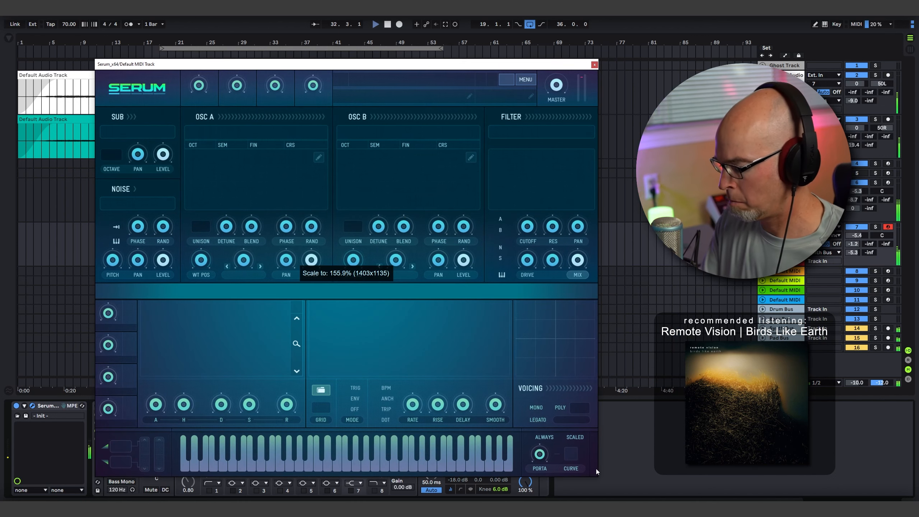
left_click_drag(595, 468, 595, 468)
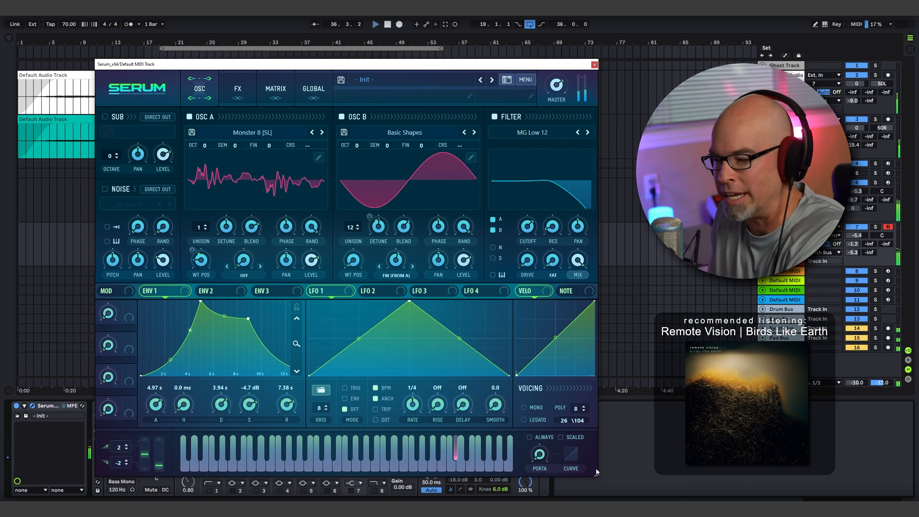
- Modulate the filter cutoff with Chaos2 and adjust the chaos rate in Serum's global settings
right_click(528, 226)
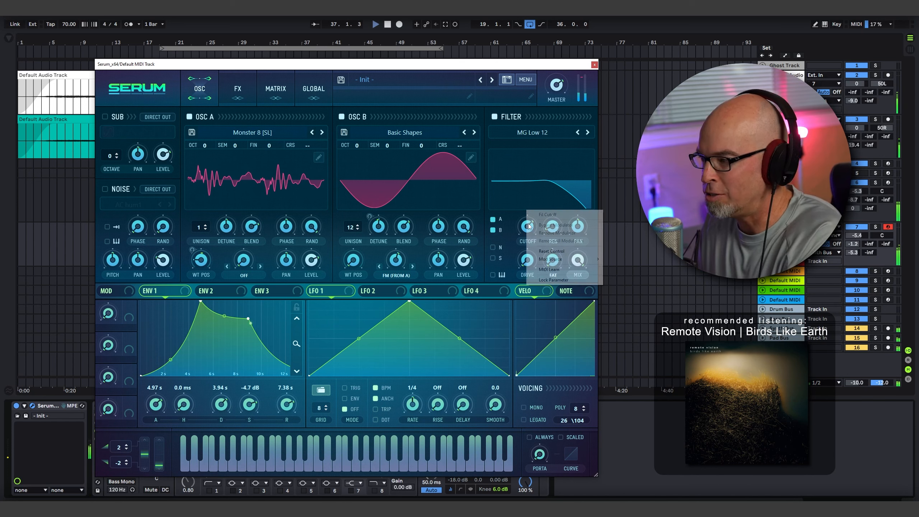
mouse_move(566, 259)
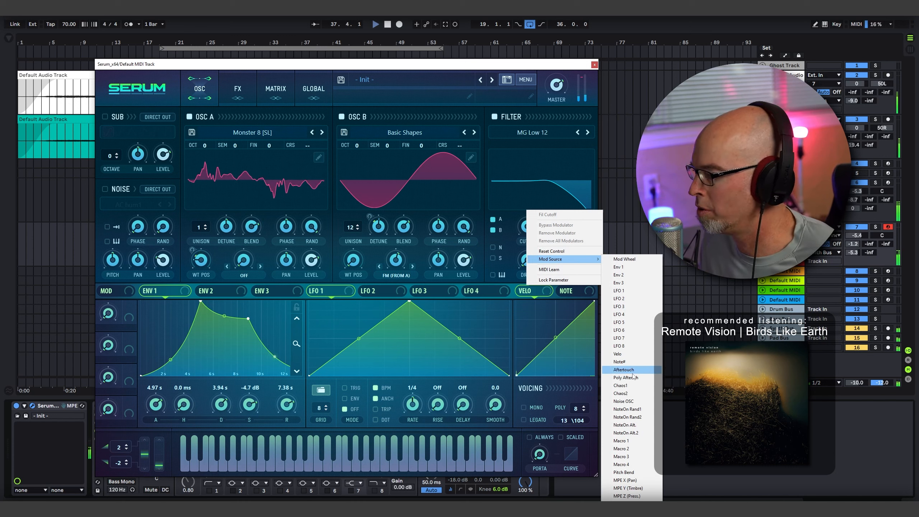
left_click(632, 394)
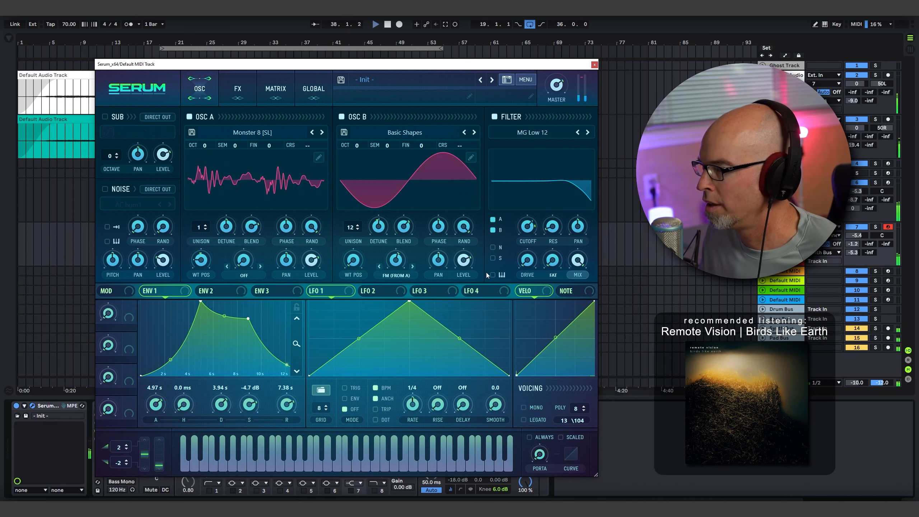
left_click(312, 89)
left_click_drag(213, 145, 218, 158)
left_click(212, 90)
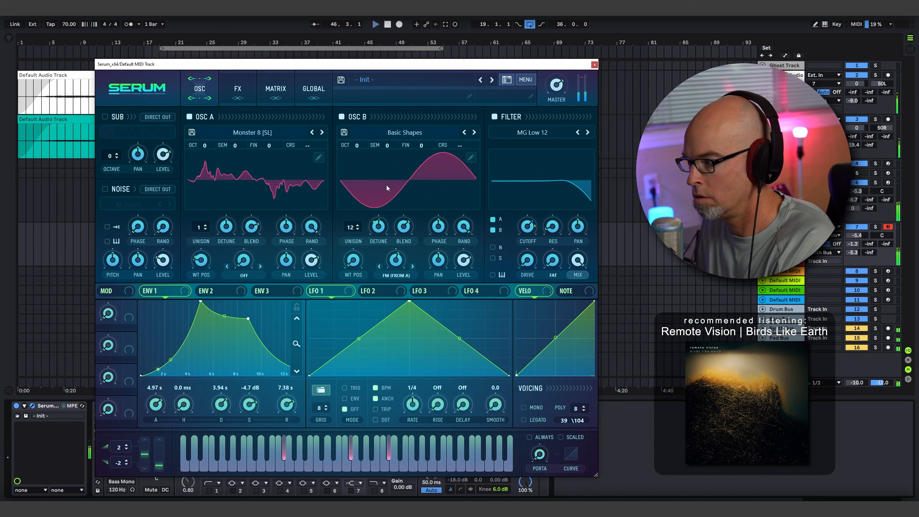
mouse_move(526, 232)
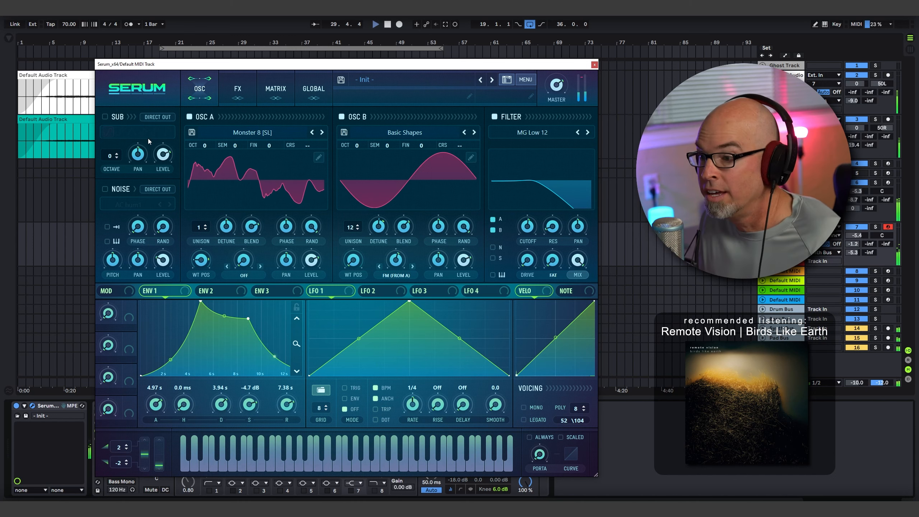
- Enable the noise oscillator, load the S1gns_TamboShake sample with key tracking on and adjust its level
left_click(104, 189)
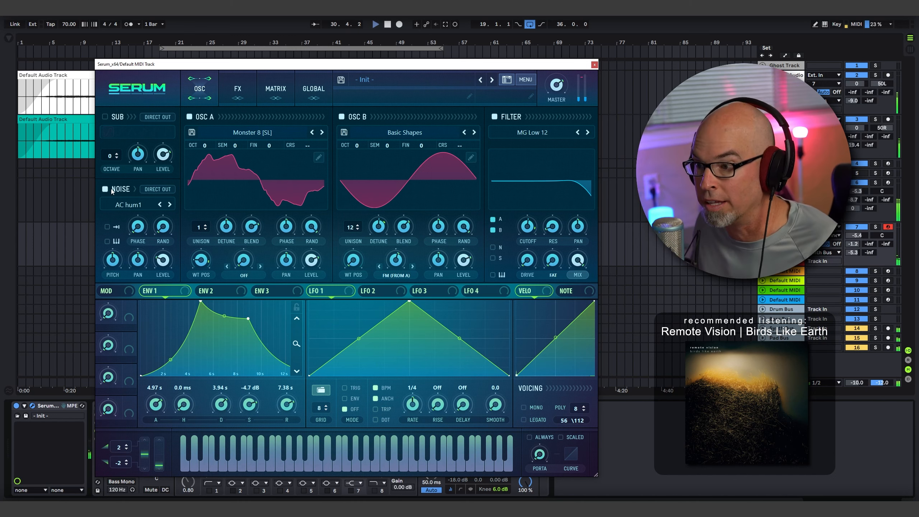
left_click(145, 204)
mouse_move(156, 288)
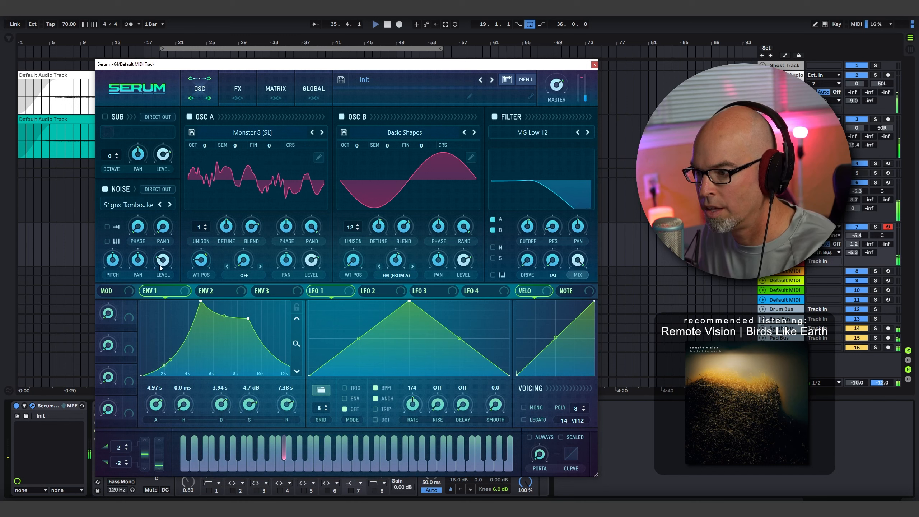
mouse_move(162, 260)
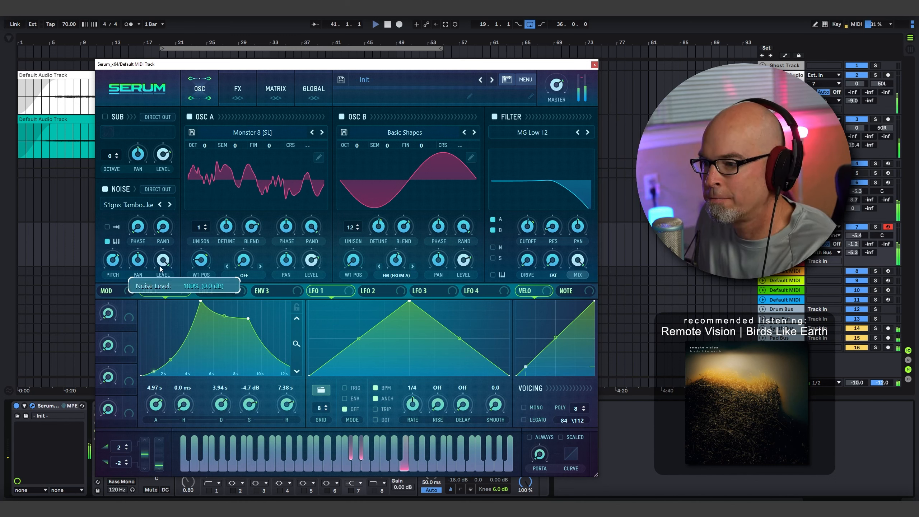
left_click_drag(161, 269, 166, 286)
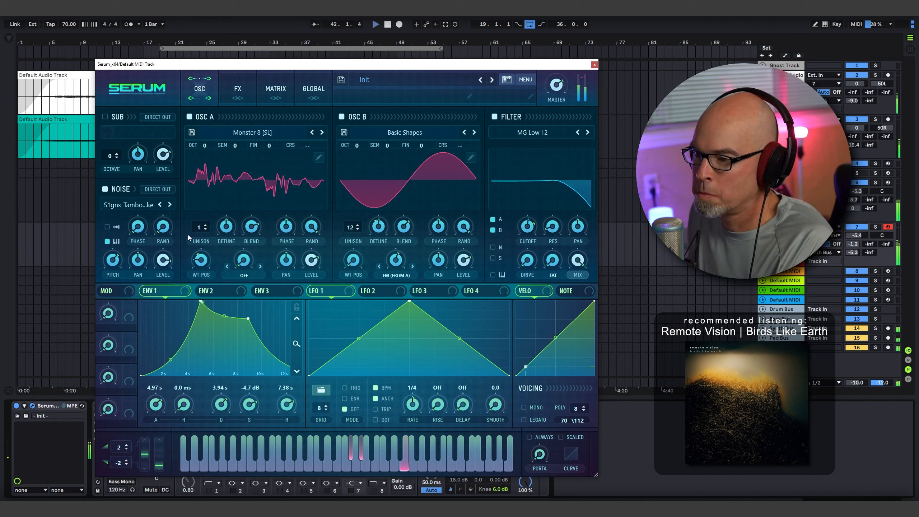
- Replace the noise sample with S1gns_PossessedForest2 and set the noise pitch to 21 semitones
left_click(135, 206)
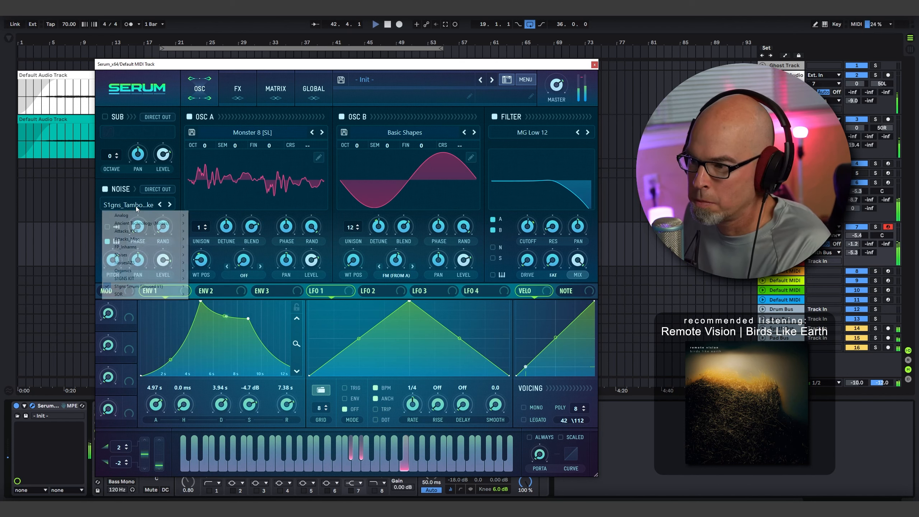
mouse_move(145, 286)
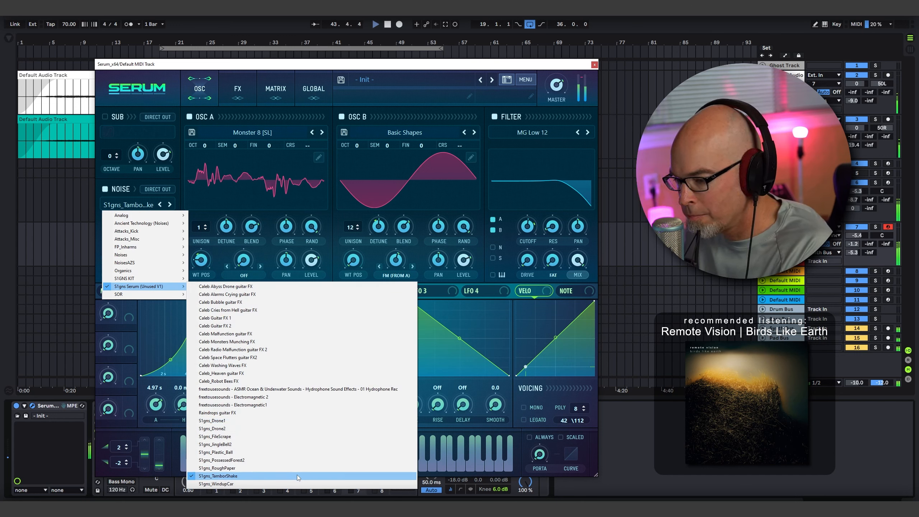
left_click(294, 461)
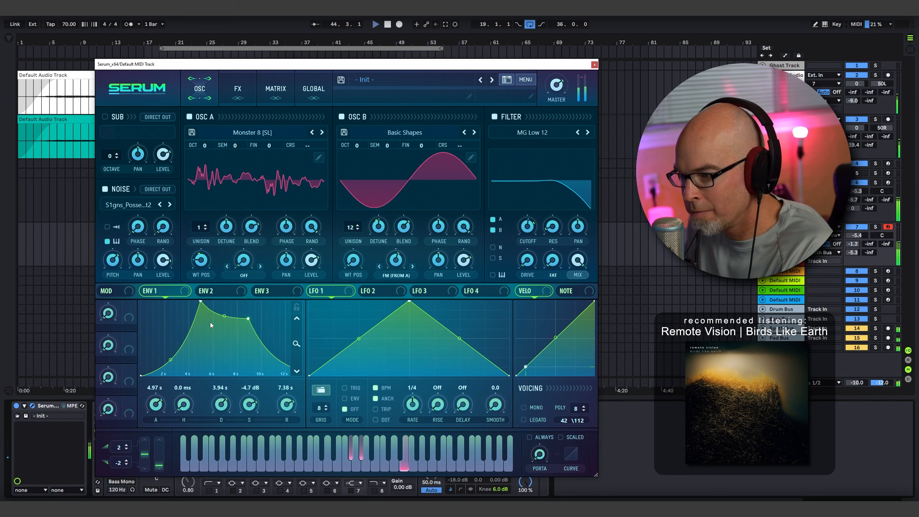
mouse_move(113, 260)
left_mouse_down()
mouse_move(114, 277)
mouse_move(121, 271)
mouse_move(111, 258)
left_mouse_up()
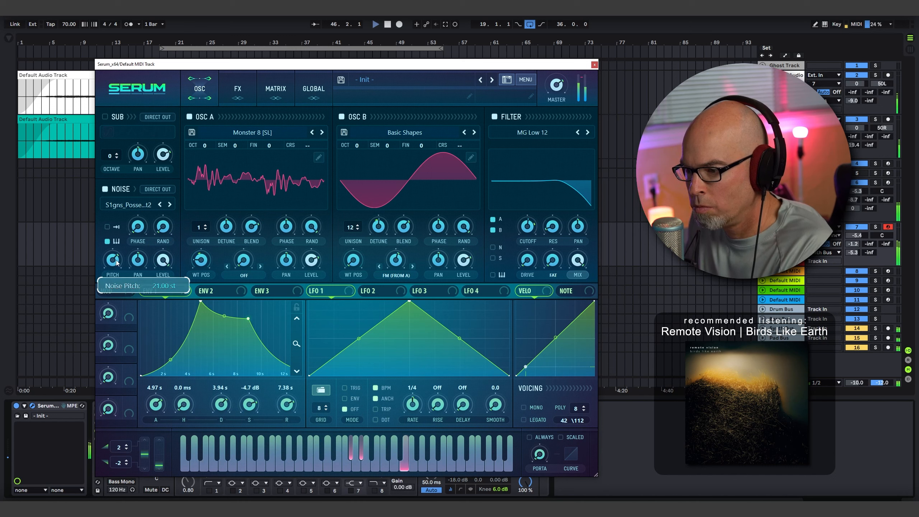
- Enable Serum's compressor effect in multiband mode and adjust its mix, gain and threshold
left_click(252, 90)
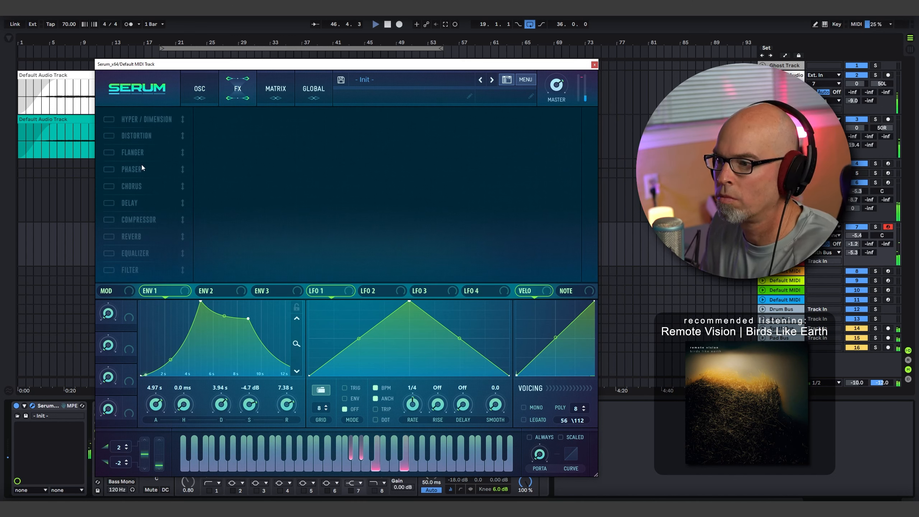
left_click(118, 217)
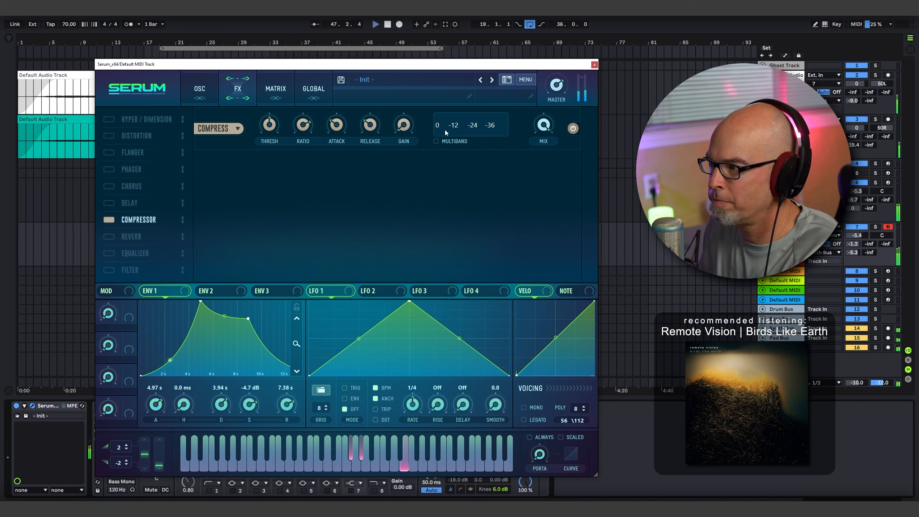
left_click(441, 141)
left_click_drag(538, 126, 539, 130)
left_click_drag(396, 125, 396, 117)
left_click_drag(269, 125, 270, 127)
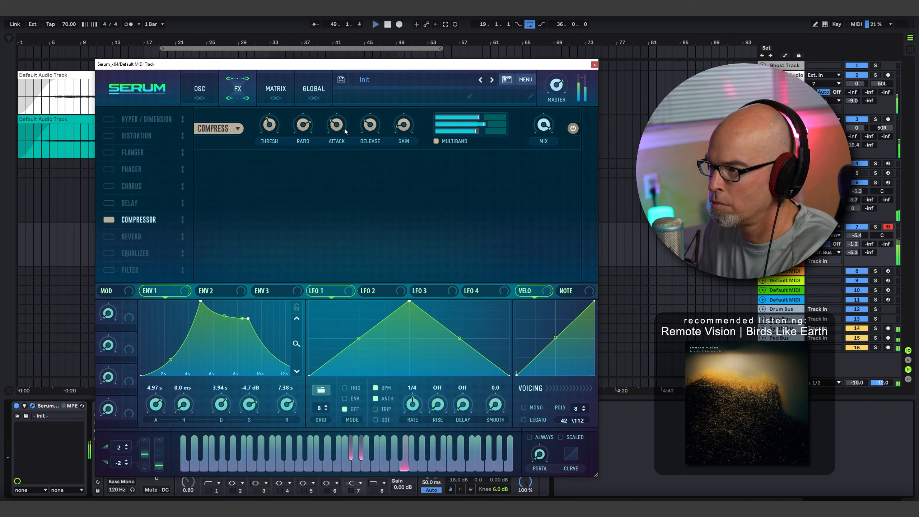
mouse_move(340, 125)
mouse_move(377, 120)
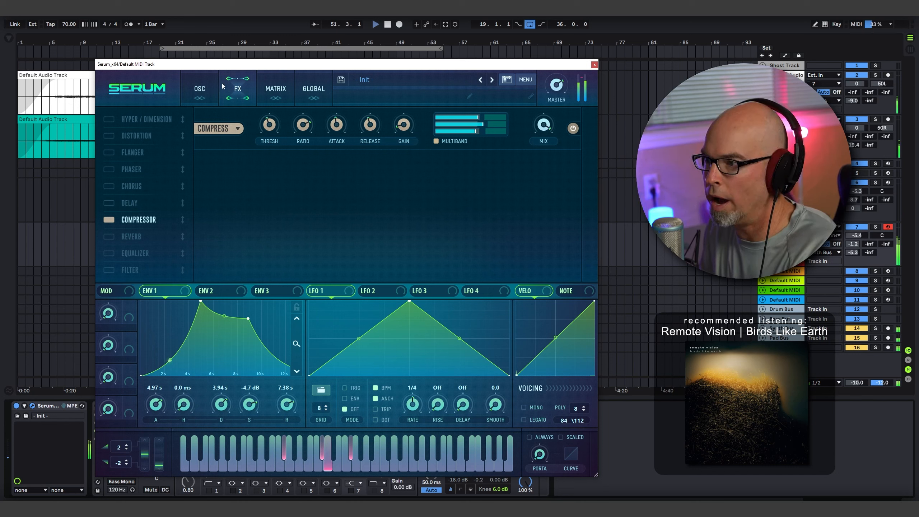
- Lower the filter cutoff to about 198 Hz and readjust the noise oscillator's pitch
left_click(204, 86)
mouse_move(528, 239)
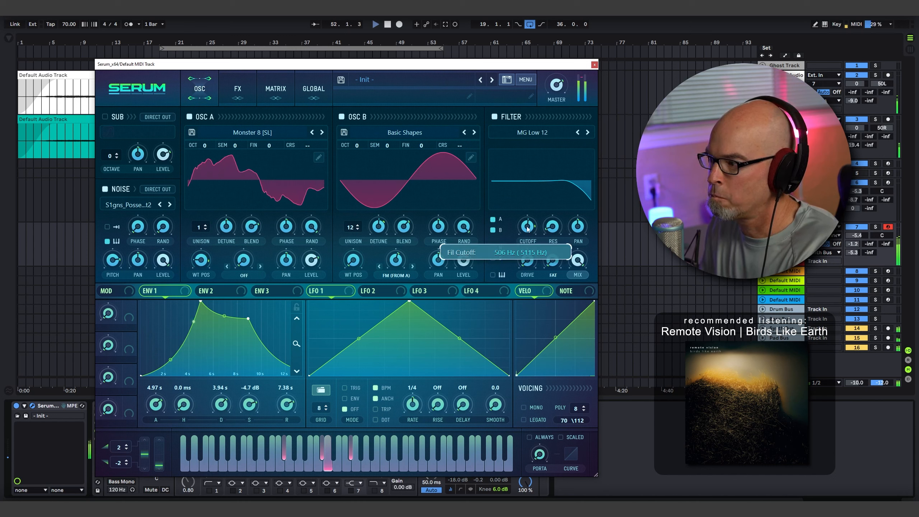
scroll(528, 239, "down", 3)
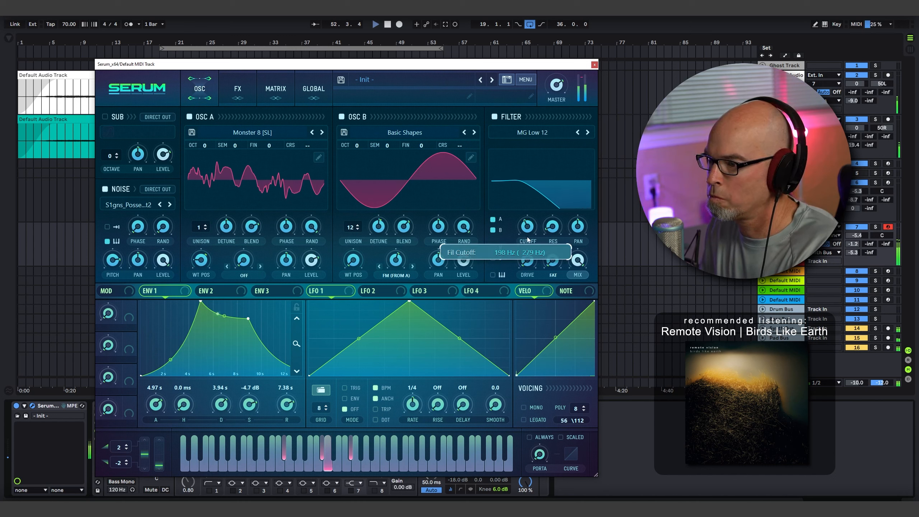
mouse_move(116, 286)
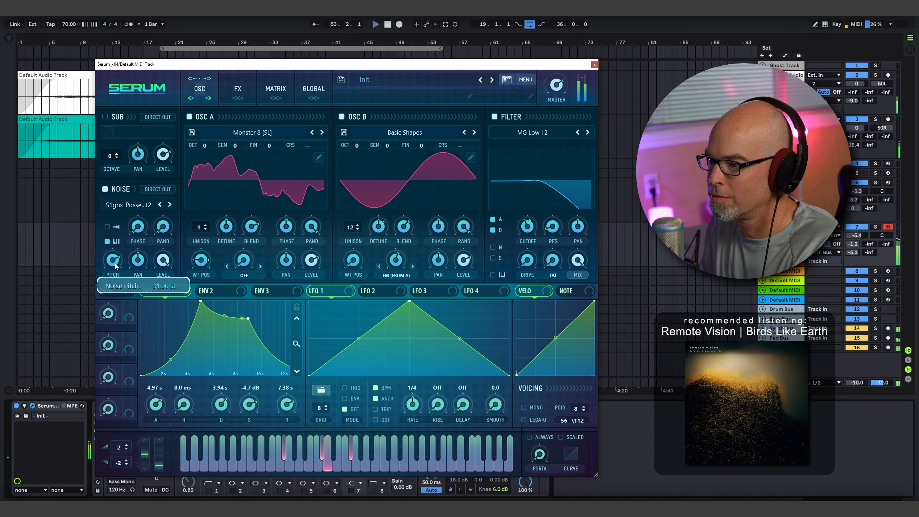
mouse_move(115, 286)
left_mouse_down()
mouse_move(120, 269)
mouse_move(126, 300)
left_mouse_up()
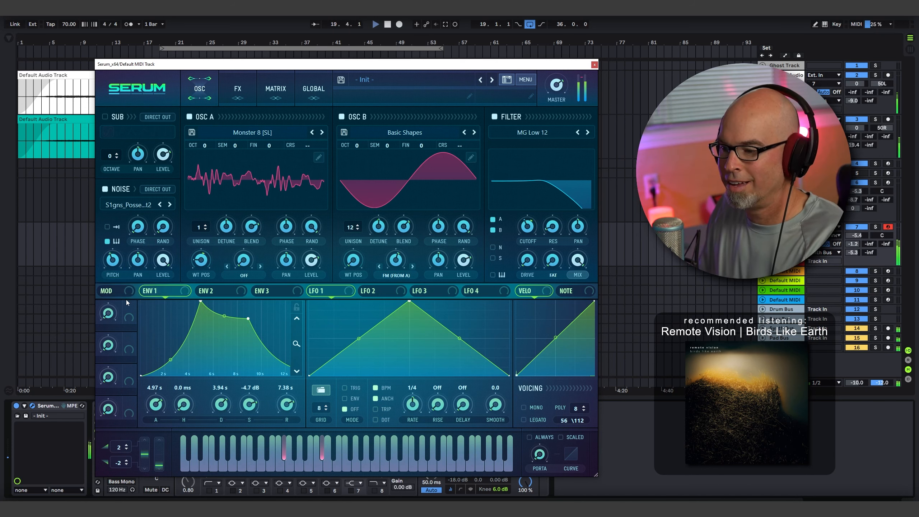
- Assign Chaos2 as a modulation source for the noise oscillator's pitch
right_click(112, 259)
mouse_move(156, 292)
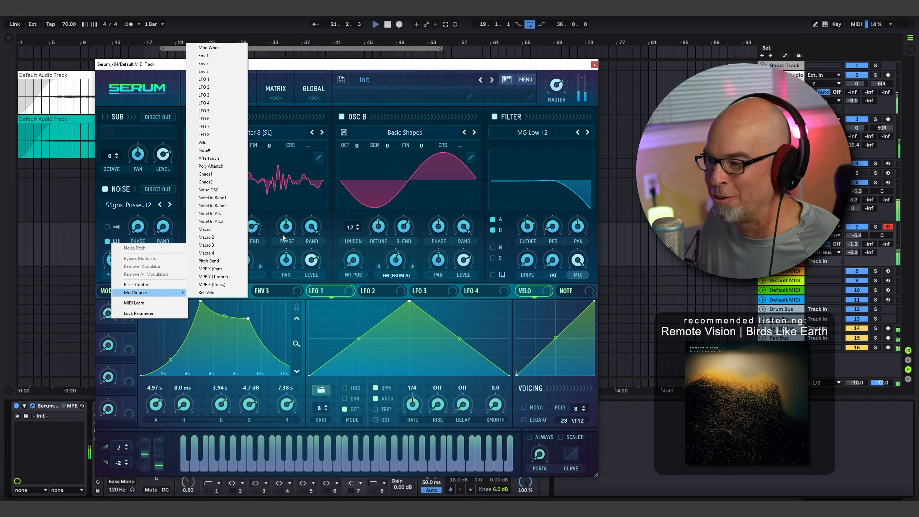
left_click(223, 182)
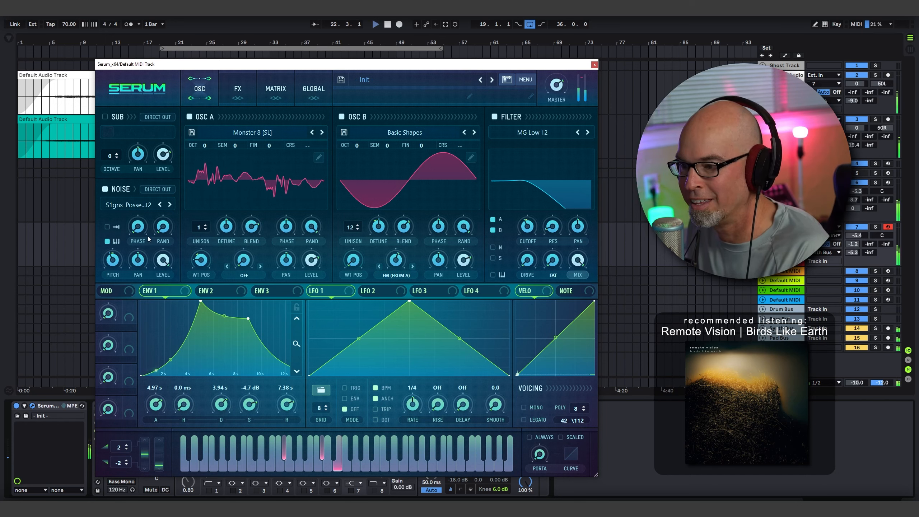
mouse_move(164, 273)
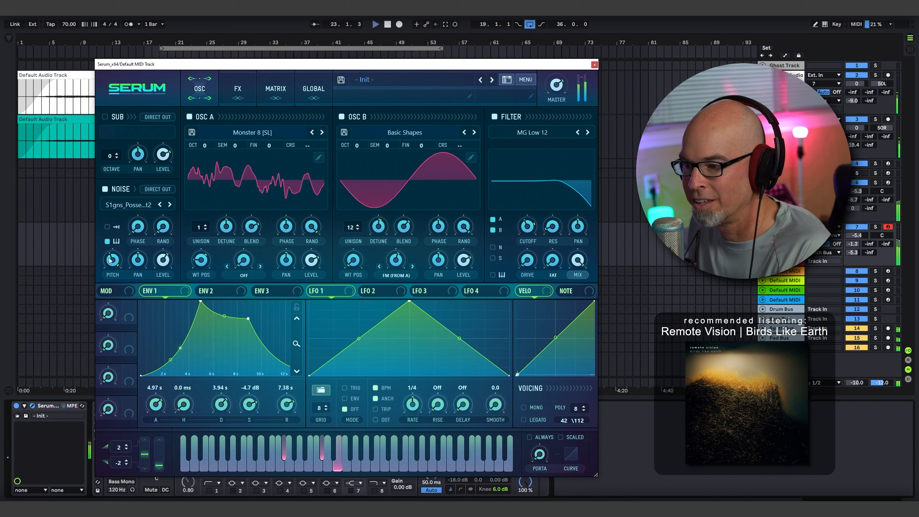
mouse_move(114, 264)
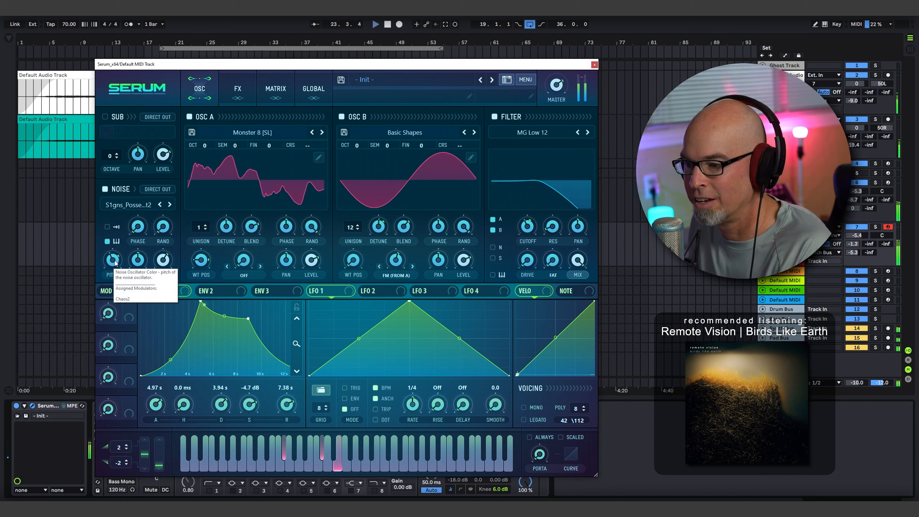
right_click(111, 260)
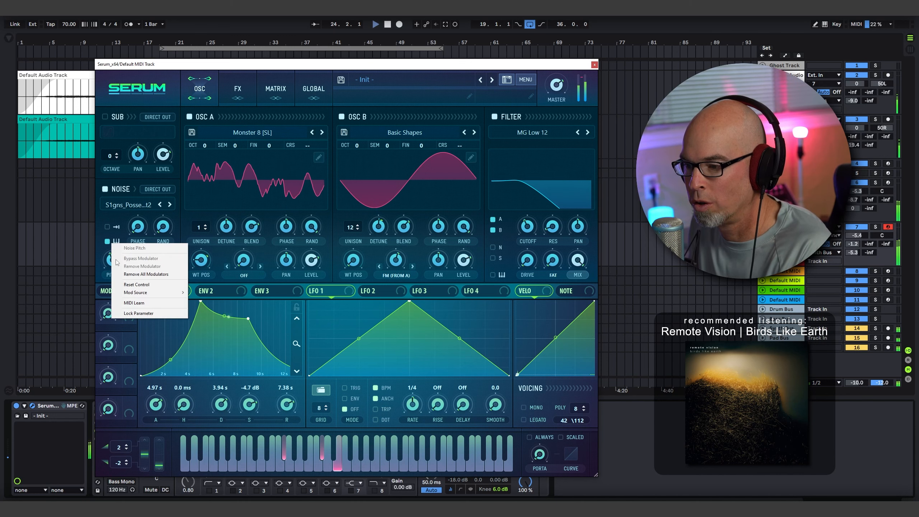
mouse_move(135, 292)
left_click(109, 262)
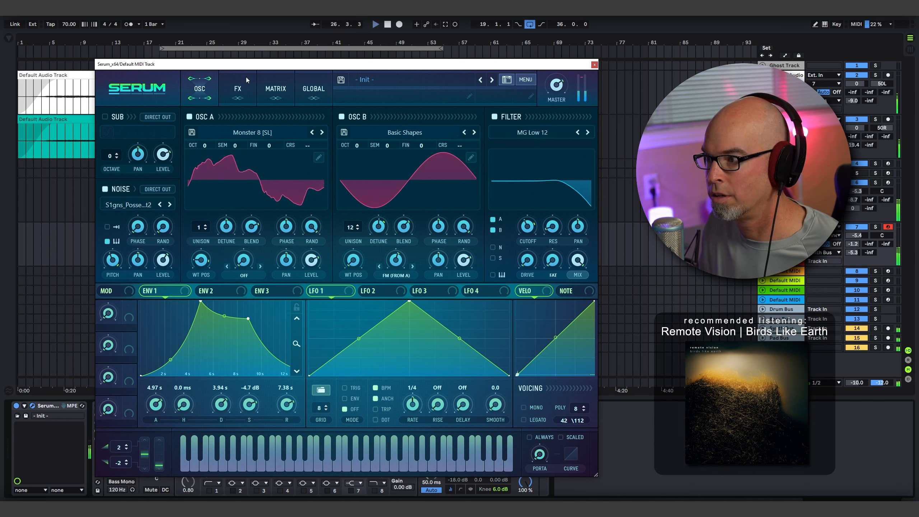
- Reduce the amount of the Chaos2 to Noise Pitch modulation in Serum's matrix
left_click(237, 88)
left_click(276, 89)
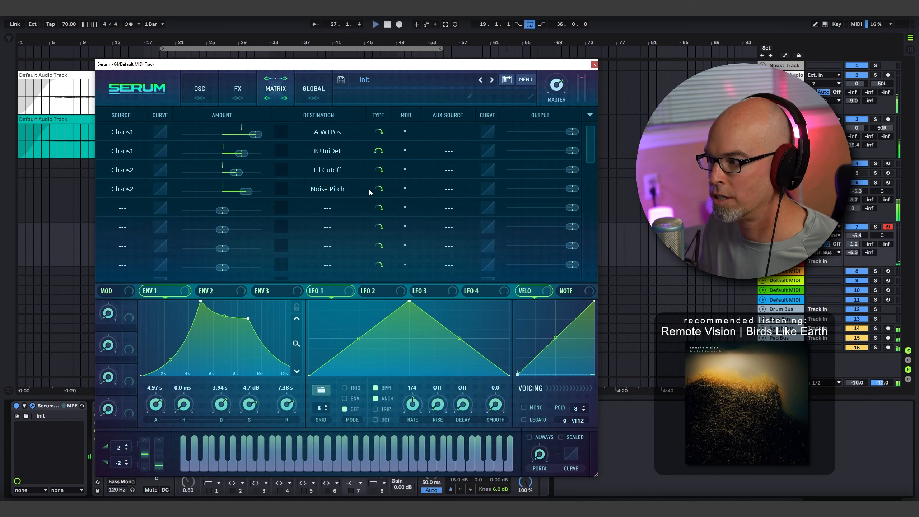
left_click_drag(246, 191, 234, 197)
left_click(209, 95)
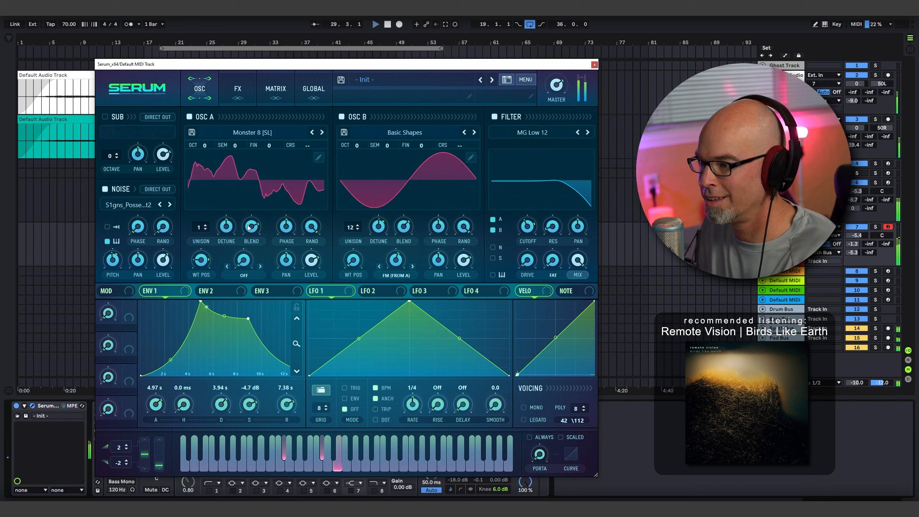
- Close the Serum window and extend the arrangement loop length to 200 bars
left_click(593, 66)
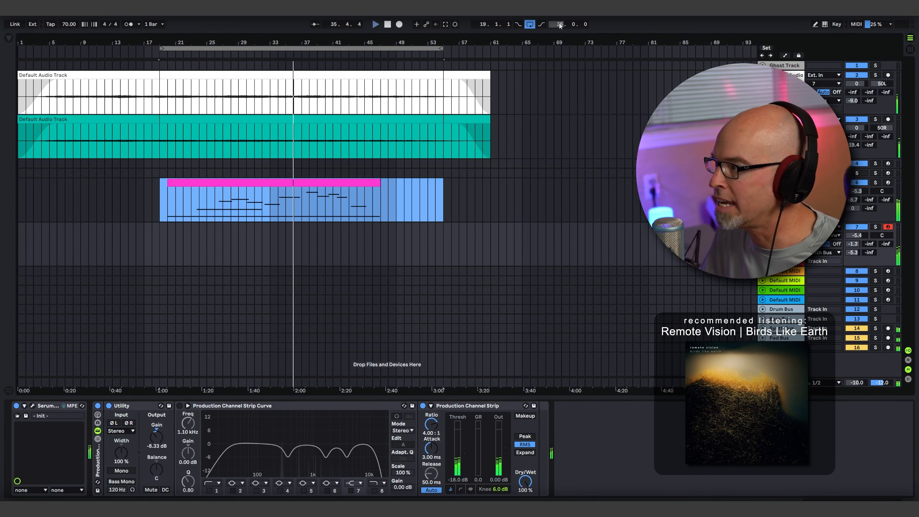
left_click_drag(557, 23, 557, 18)
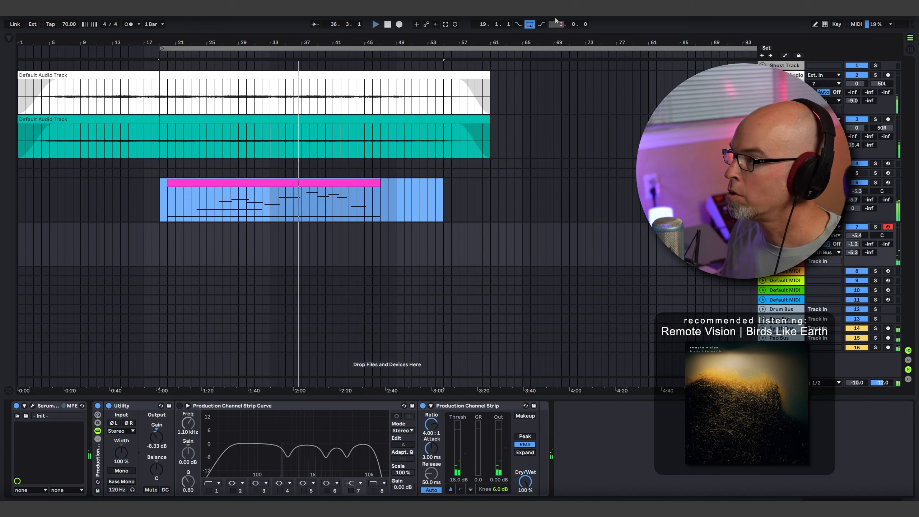
left_click(560, 25)
type("3")
key("BackSpace")
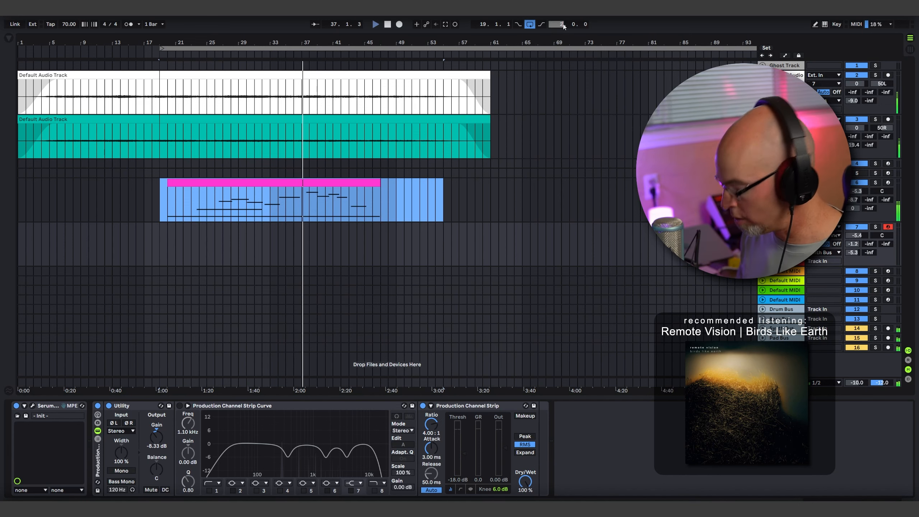
type("250")
key("Return")
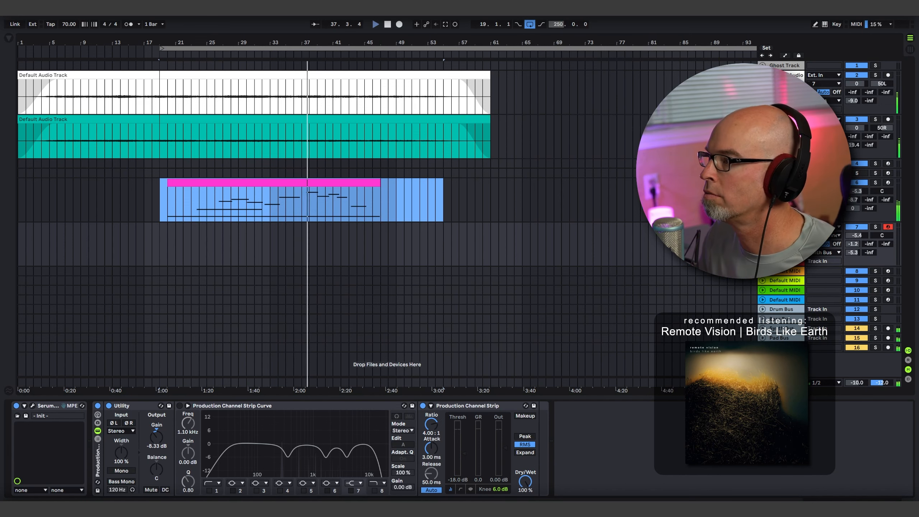
key("w")
left_click_drag(411, 43, 490, 53)
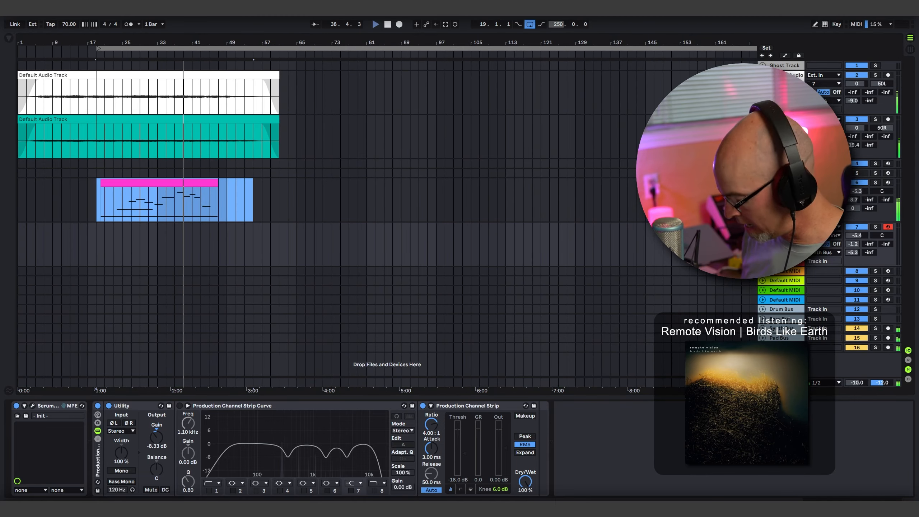
type("200")
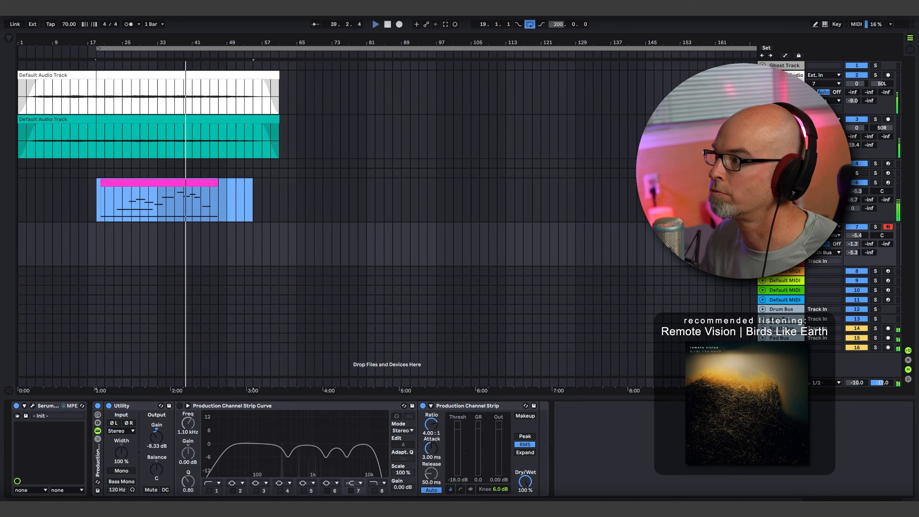
key("Return")
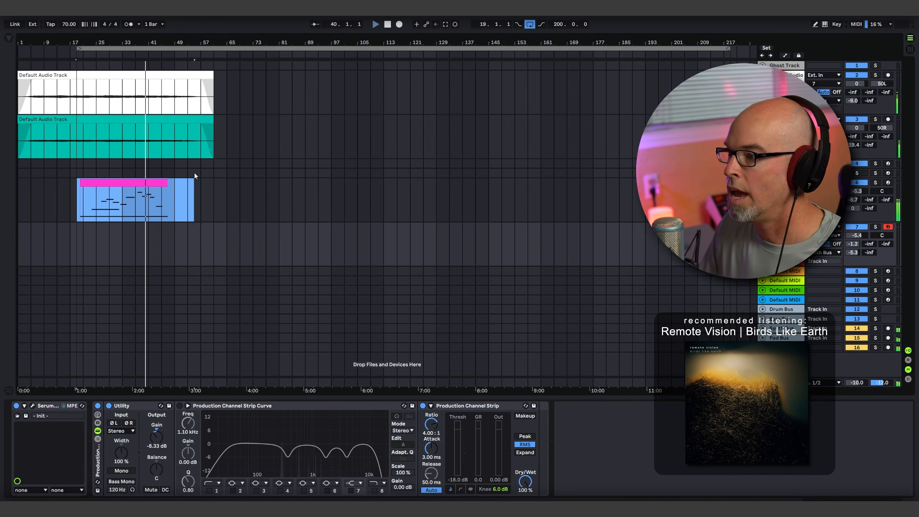
- Copy both audio clips and the Vital MIDI clip to bar 129, and insert an empty 48-bar MIDI clip on the Serum track at bar 65
left_click_drag(215, 150, 480, 90)
left_click_drag(128, 192, 480, 208)
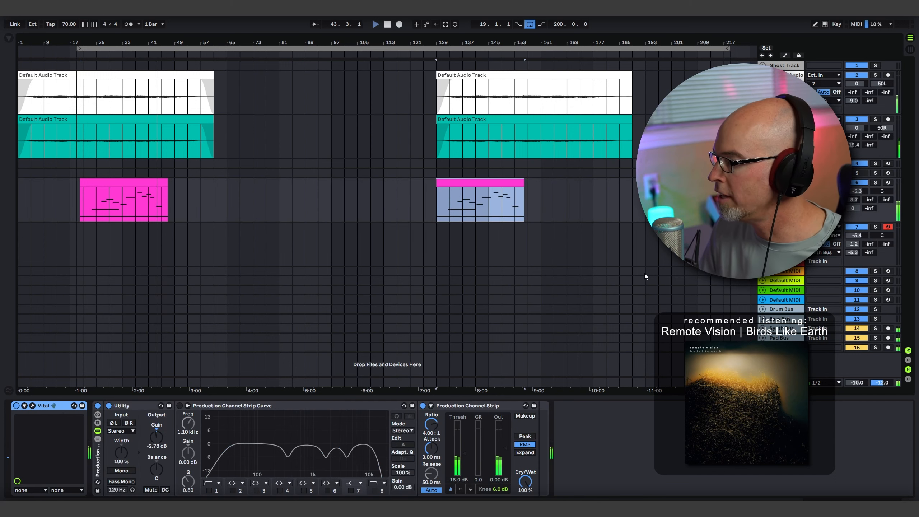
left_click_drag(226, 241, 382, 250)
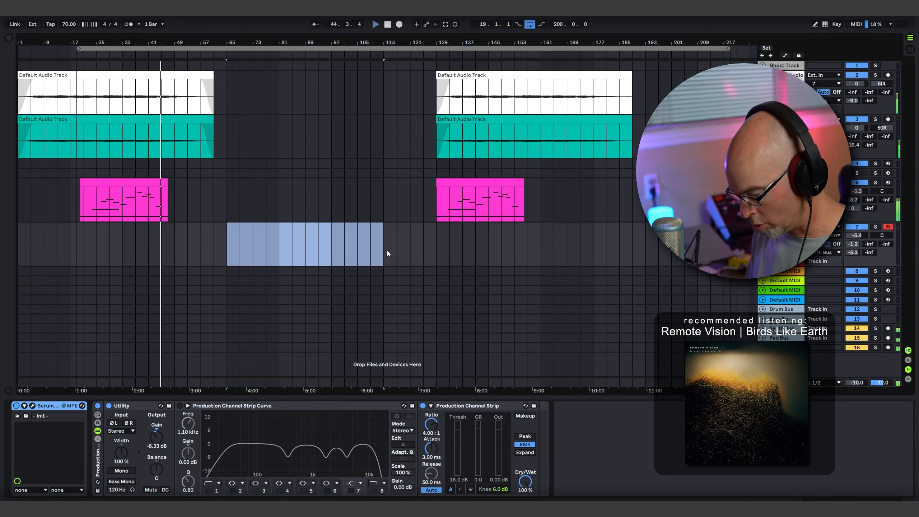
key("ctrl+shift+m")
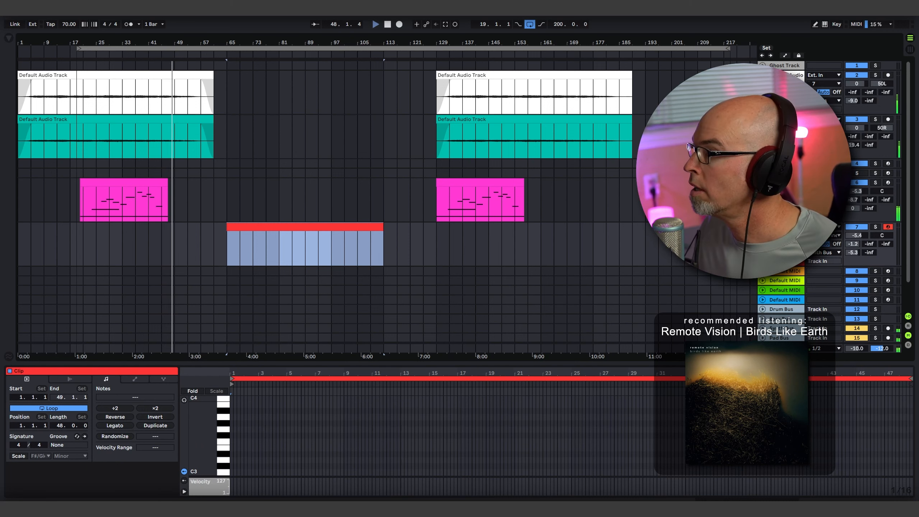
- Shorten the arrangement loop to 42 bars, ending with the first audio clips, and reopen the Serum window, repositioning it
left_click_drag(728, 48, 217, 93)
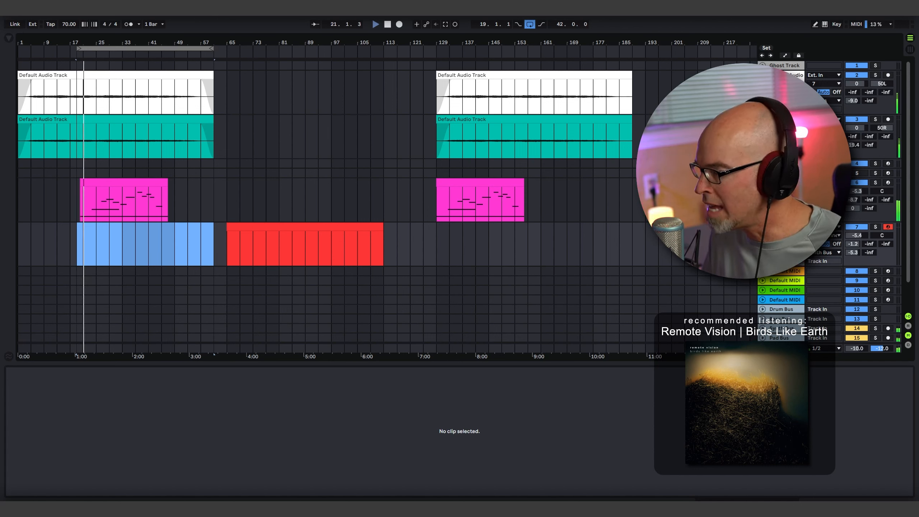
key("shift+Tab")
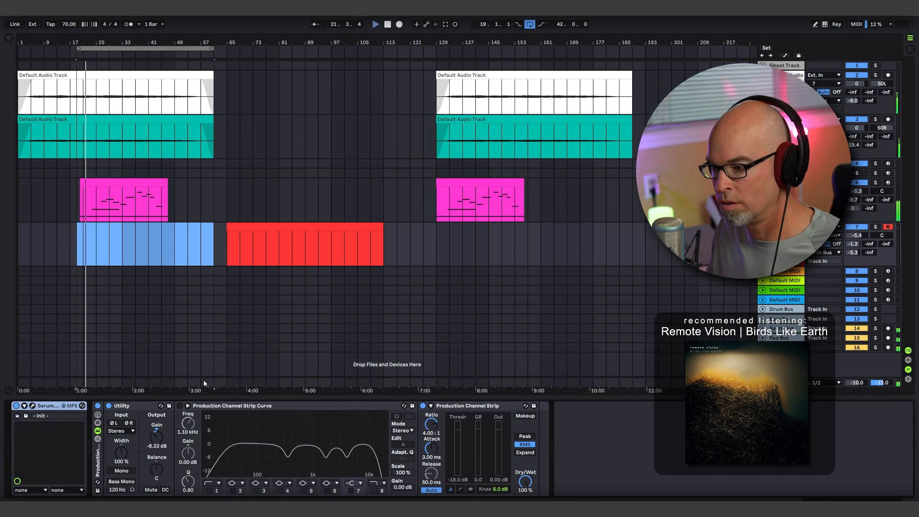
left_click(34, 406)
left_click(35, 406)
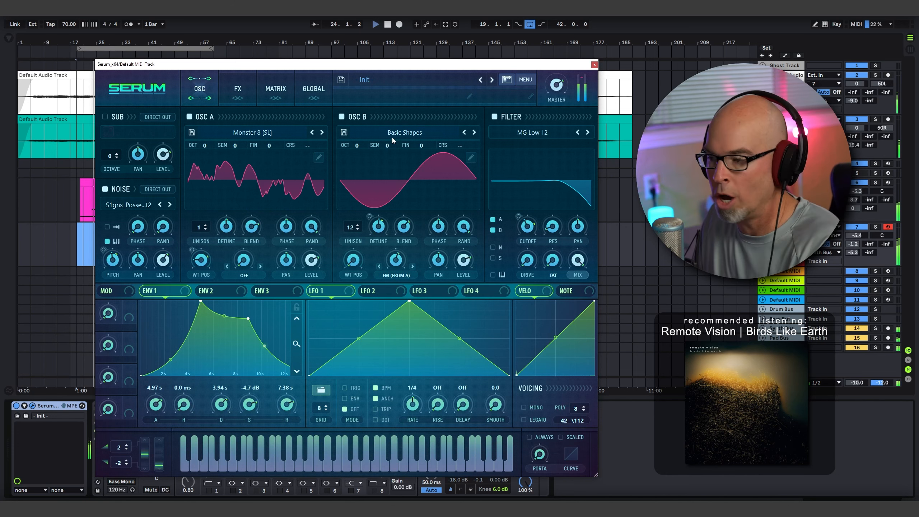
left_click_drag(472, 67, 450, 51)
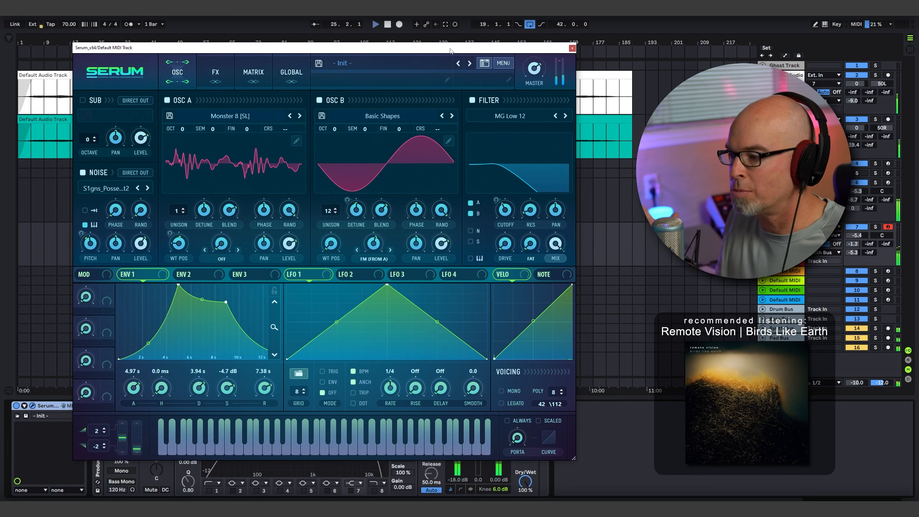